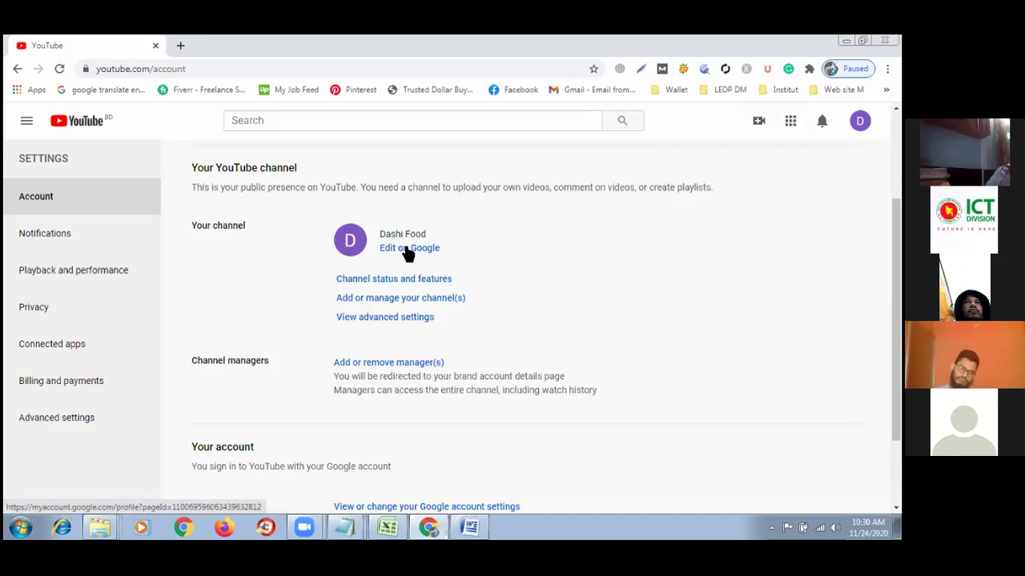
- Check the channel's Google account profile, then launch YouTube Studio for Dashi Food from the account menu
{"action": "left_click", "coordinate": [409, 253]}
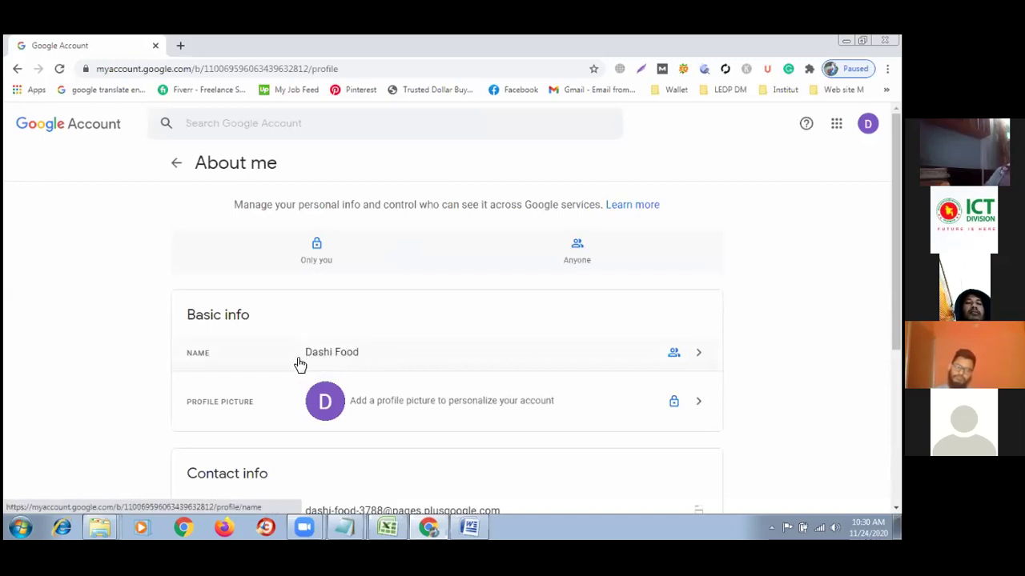
{"action": "left_click", "coordinate": [18, 69]}
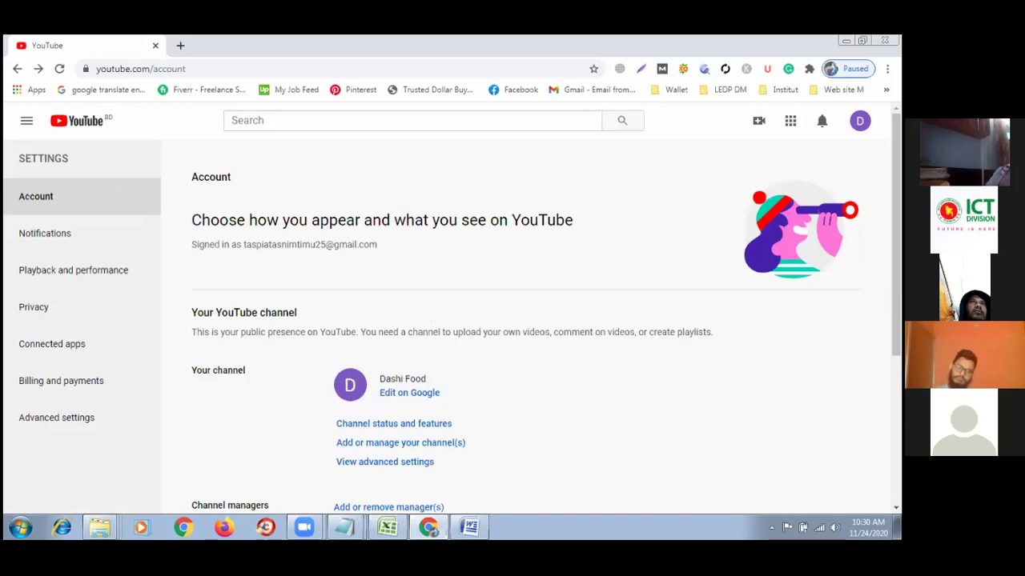
{"action": "left_click", "coordinate": [859, 120]}
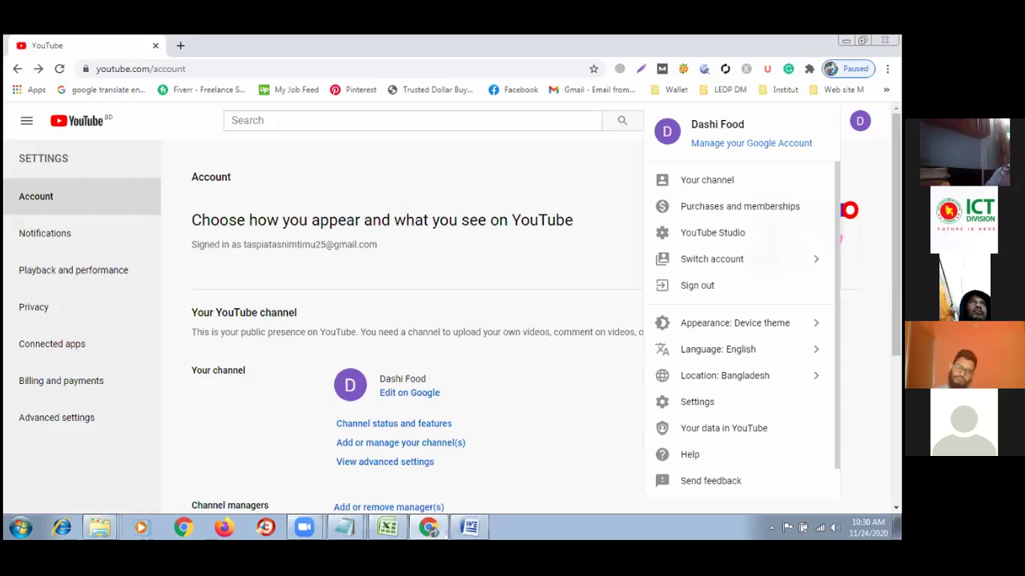
{"action": "left_click", "coordinate": [705, 234]}
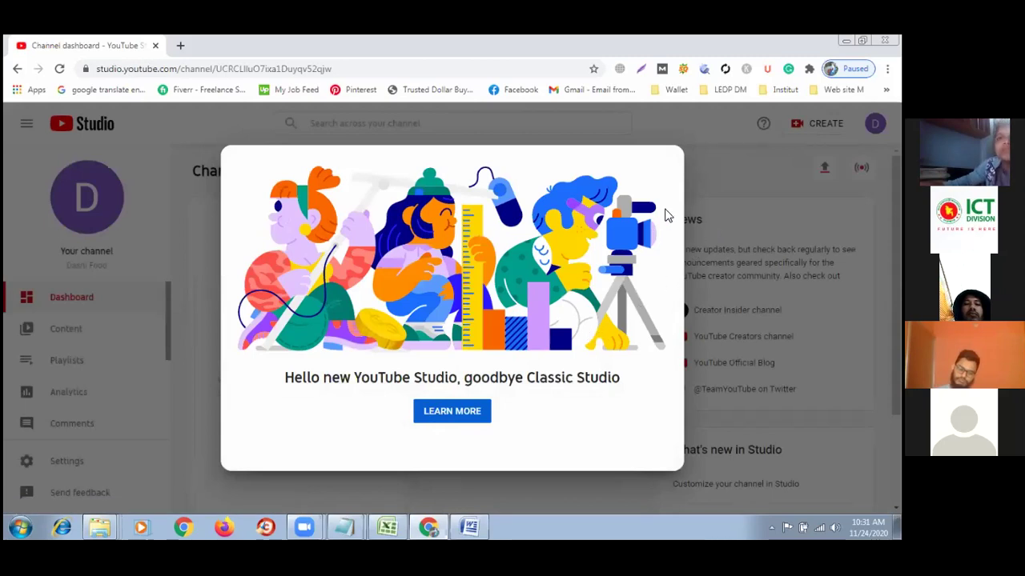
- Follow Learn More on the new Studio welcome dialog, then close the video tab it opened
{"action": "left_click", "coordinate": [473, 413]}
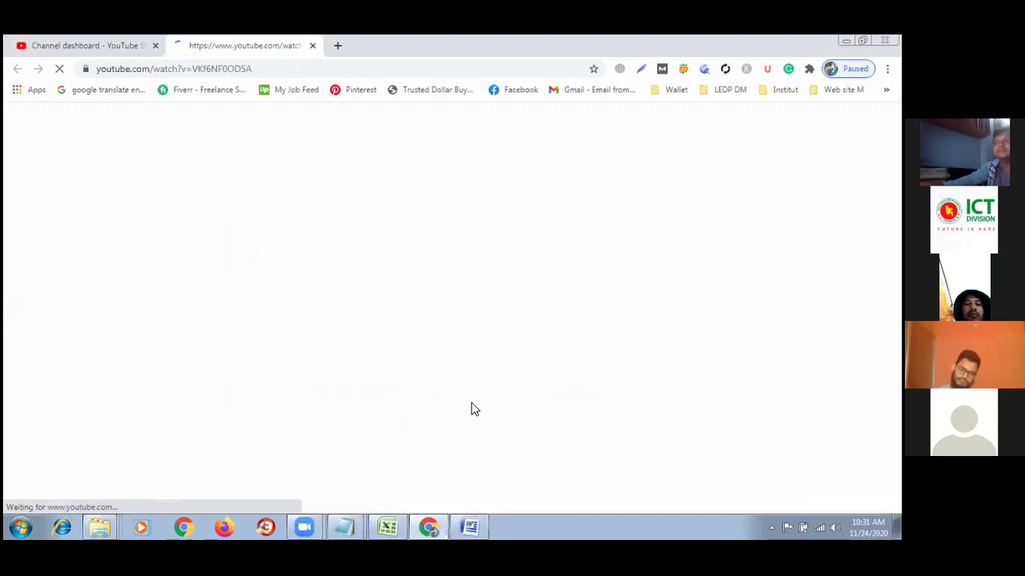
{"action": "left_click", "coordinate": [312, 45]}
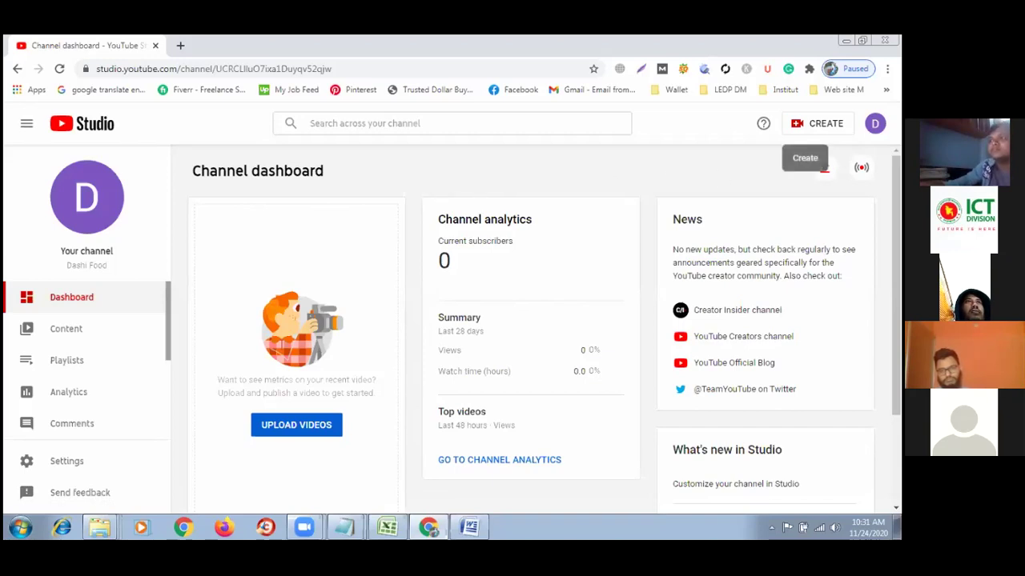
- Preview and close the Upload videos window, then show the Upload videos and Go live choices
{"action": "left_click", "coordinate": [817, 123]}
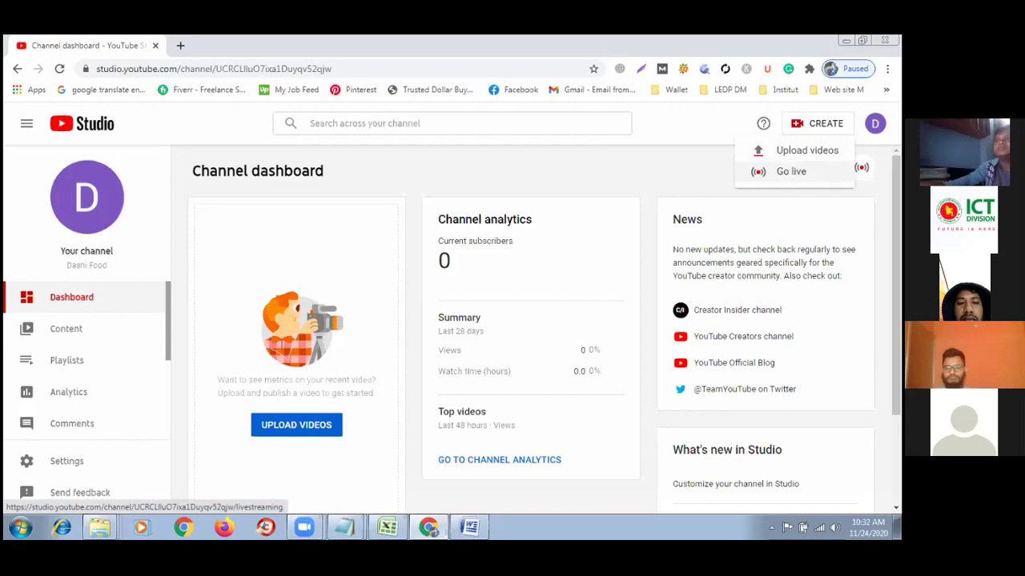
{"action": "left_click", "coordinate": [801, 151]}
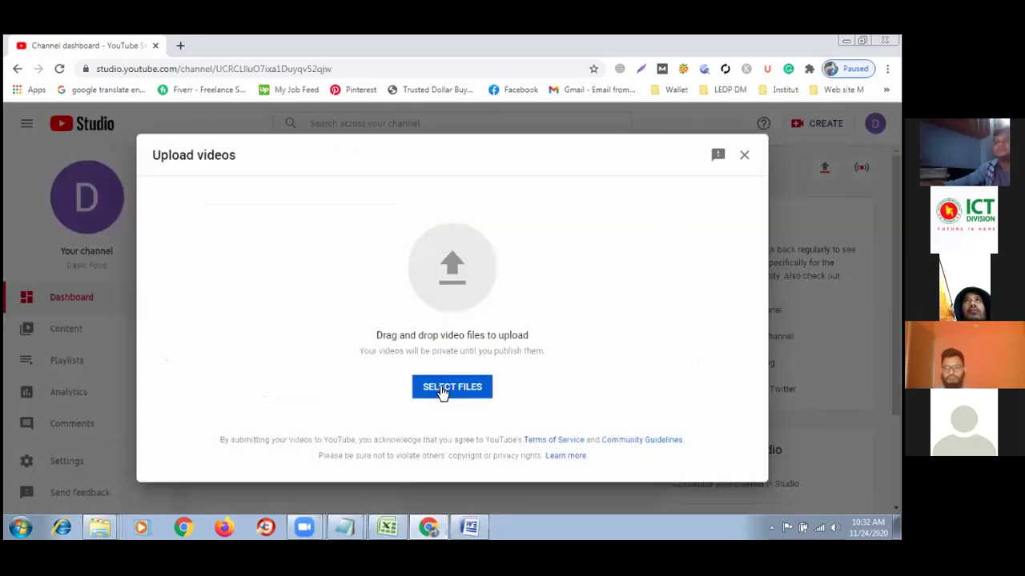
{"action": "left_click", "coordinate": [742, 156]}
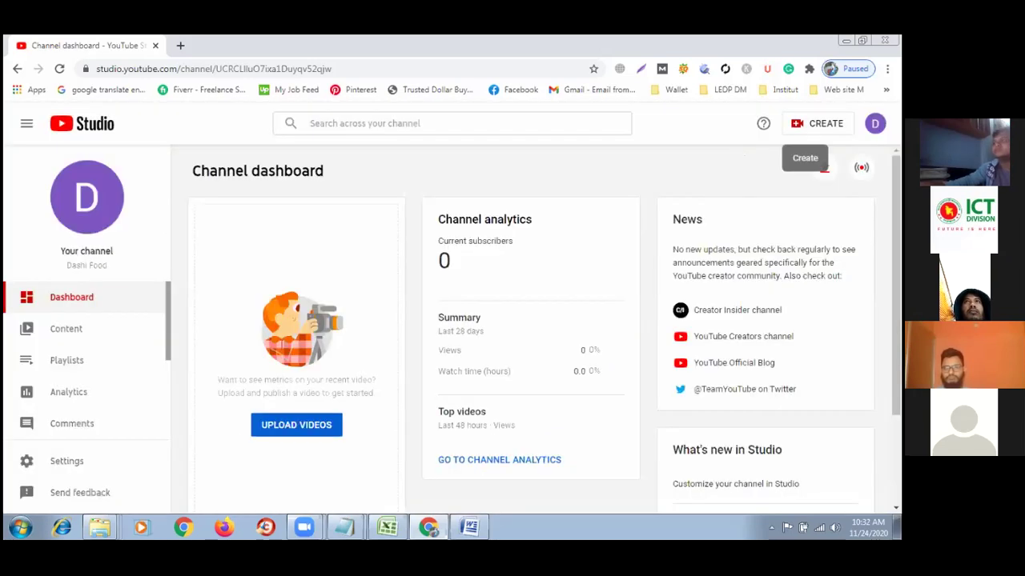
{"action": "left_click", "coordinate": [817, 124]}
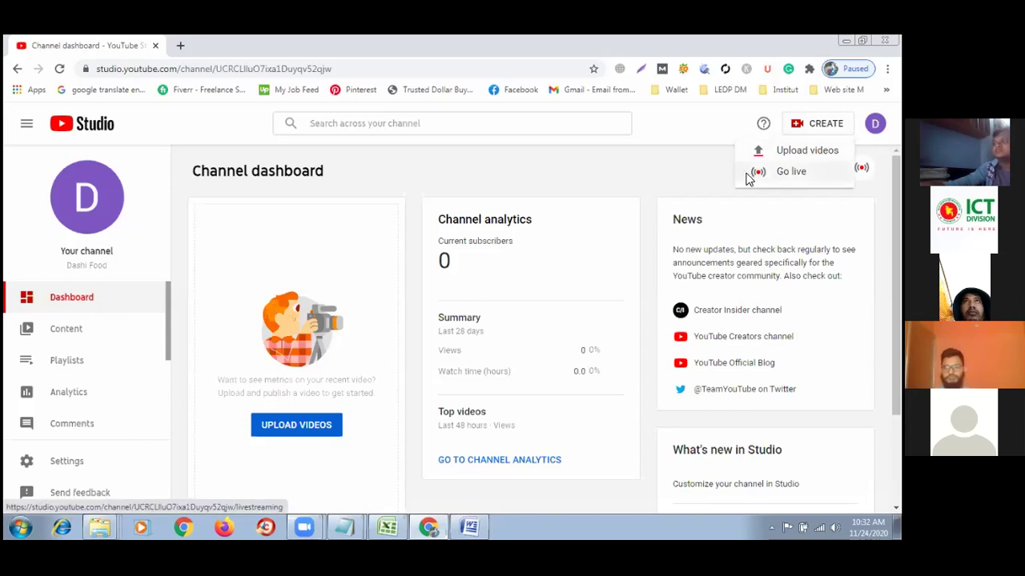
- Dismiss the create menu to reveal the dashboard with 0 subscribers, 0 views and 0.0 watch hours
{"action": "left_click", "coordinate": [646, 177]}
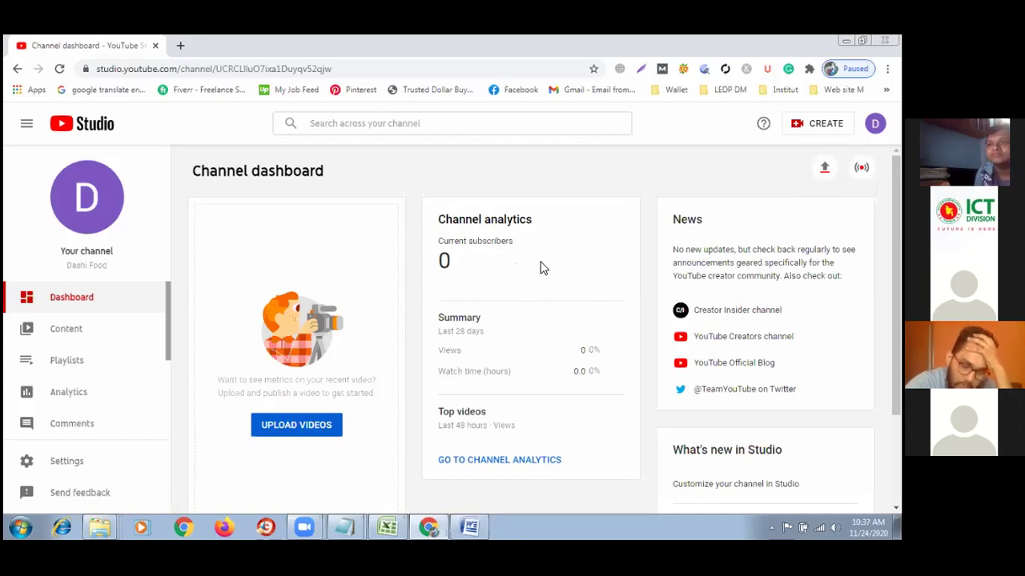
{"action": "scroll", "coordinate": [524, 267], "scroll_direction": "down", "scroll_amount": 1}
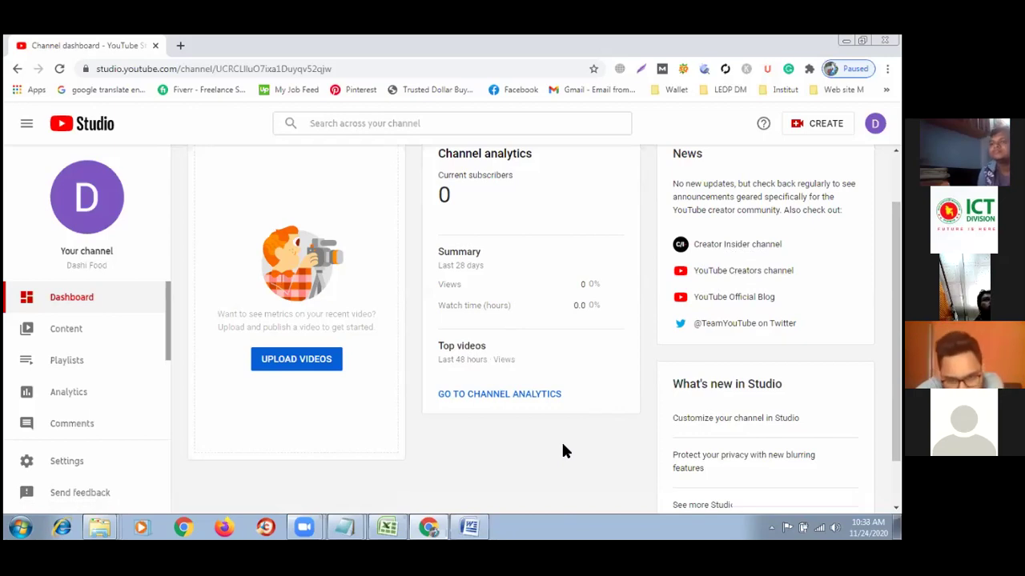
{"action": "scroll", "coordinate": [563, 445], "scroll_direction": "down", "scroll_amount": 1}
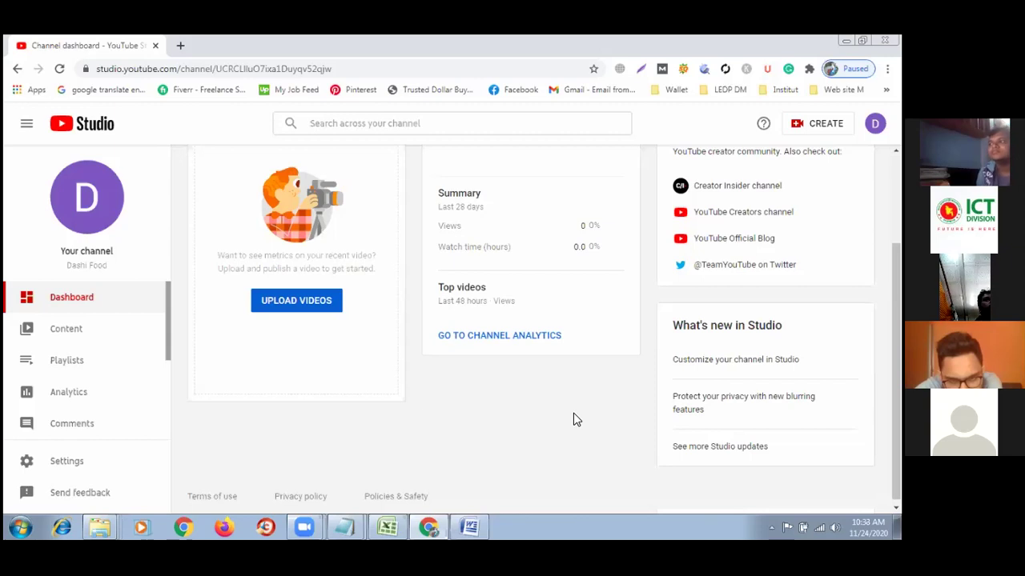
{"action": "scroll", "coordinate": [574, 414], "scroll_direction": "up", "scroll_amount": 2}
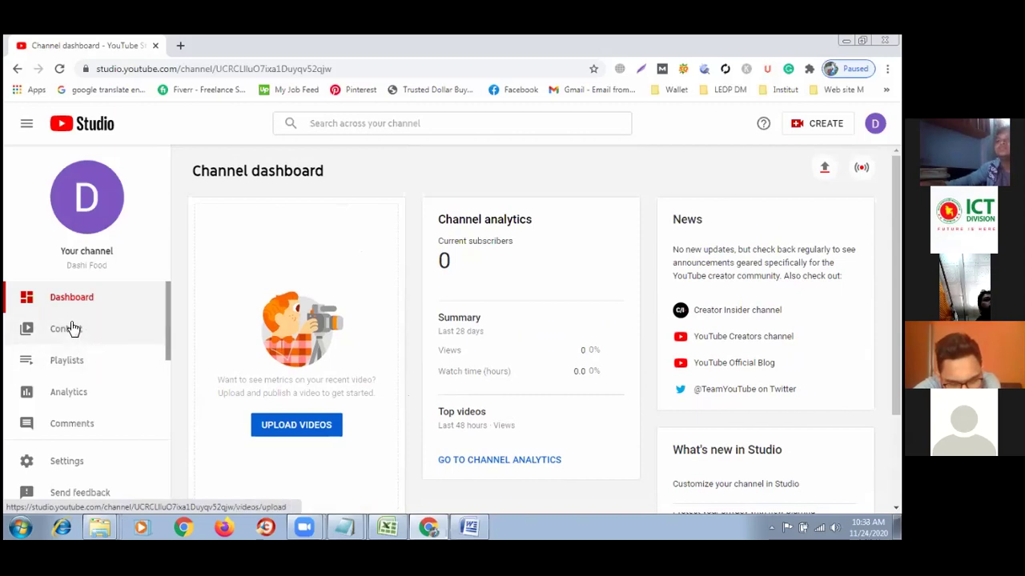
{"action": "left_click", "coordinate": [109, 336]}
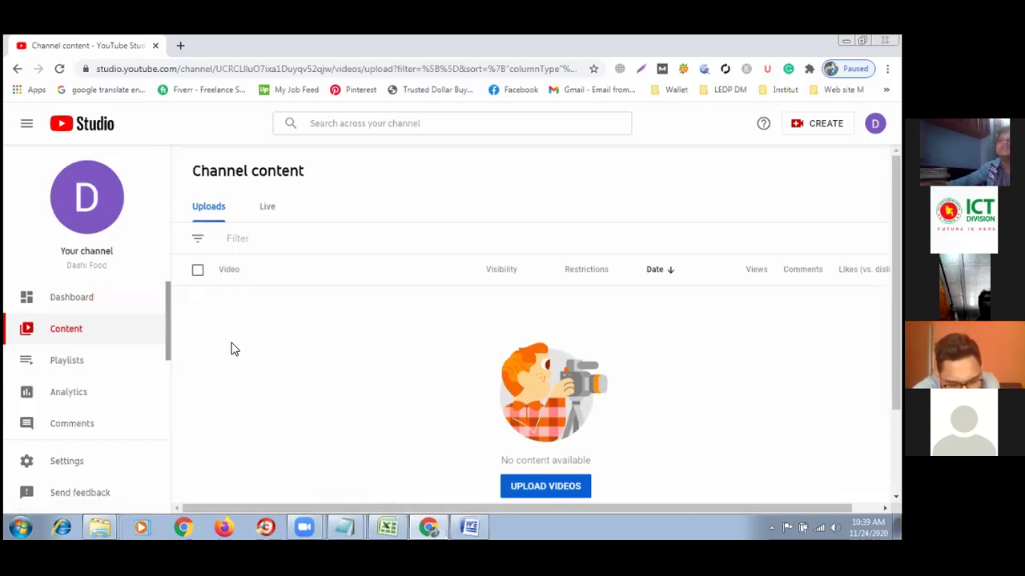
{"action": "mouse_move", "coordinate": [504, 273]}
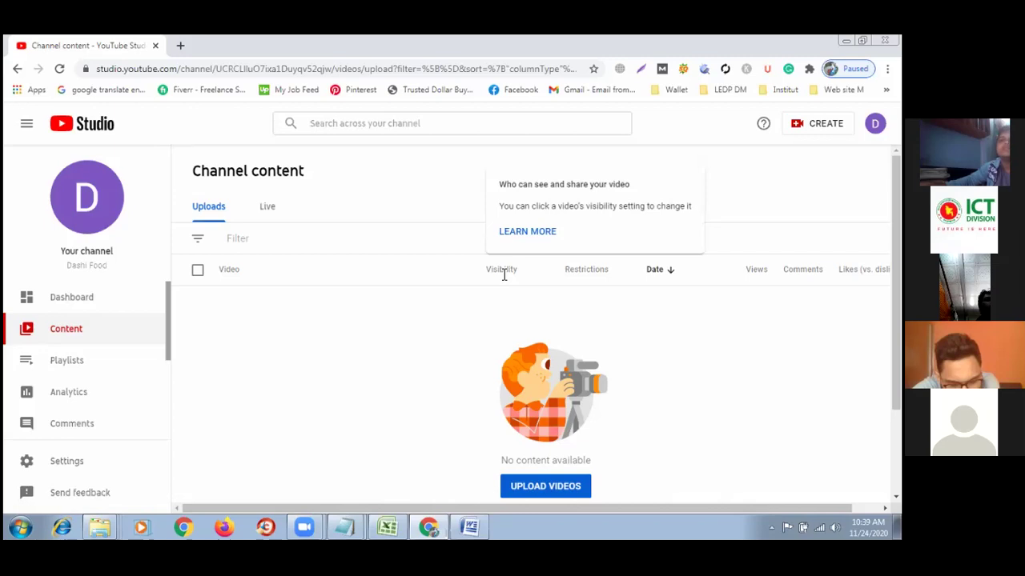
{"action": "mouse_move", "coordinate": [593, 282]}
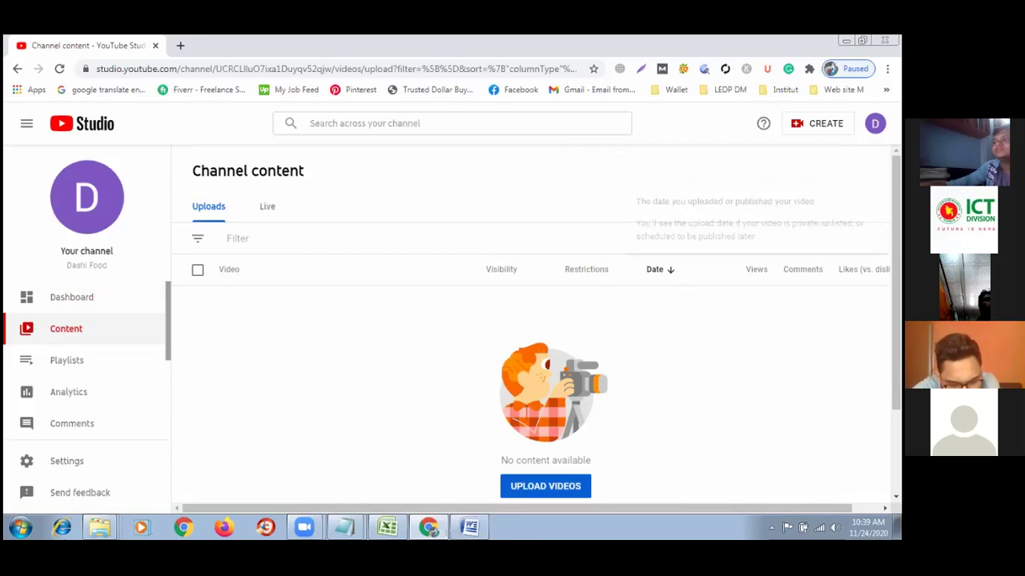
{"action": "mouse_move", "coordinate": [761, 282]}
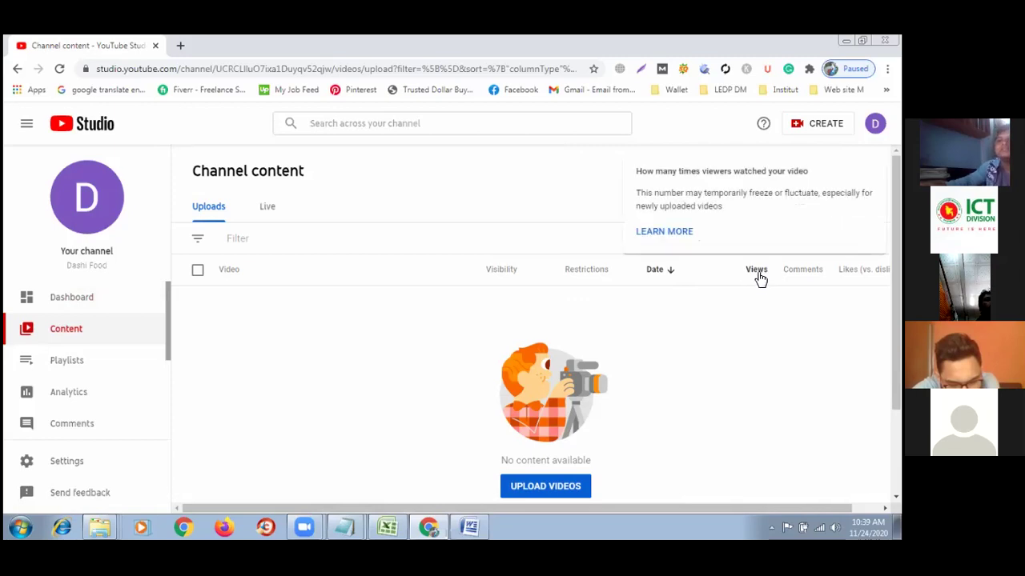
{"action": "left_click_drag", "start_coordinate": [752, 504], "coordinate": [779, 504]}
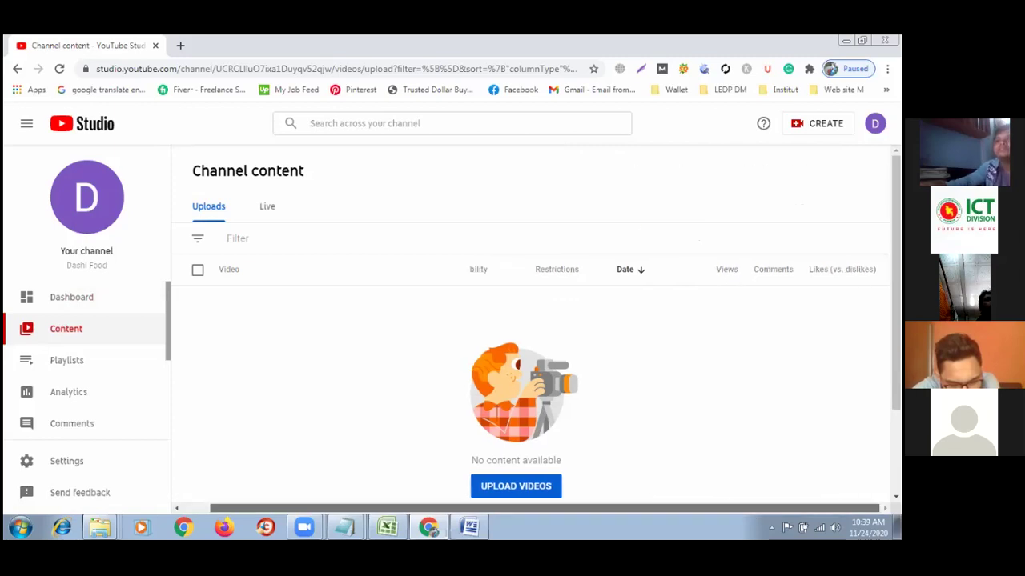
{"action": "mouse_move", "coordinate": [773, 269]}
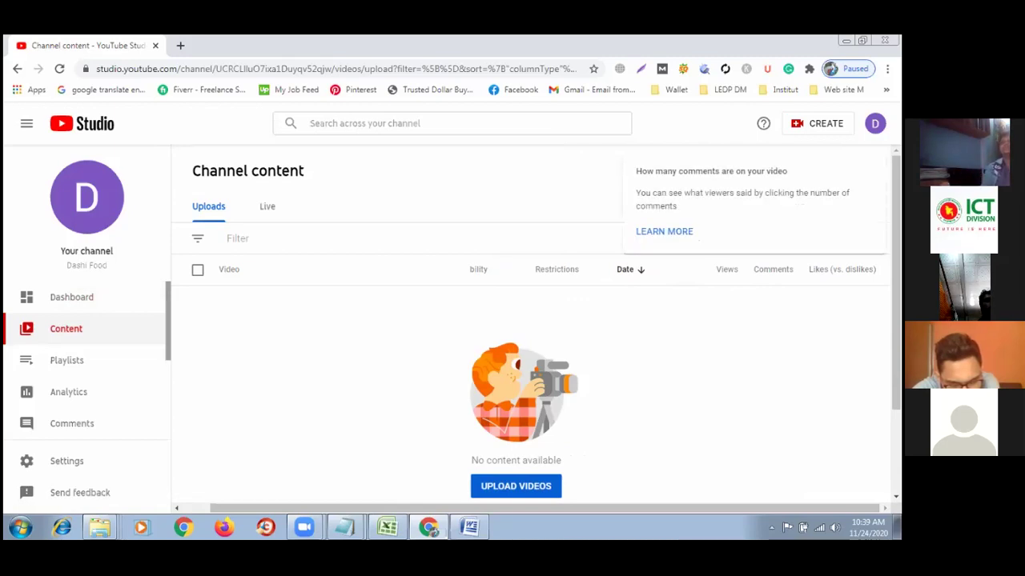
{"action": "mouse_move", "coordinate": [841, 269]}
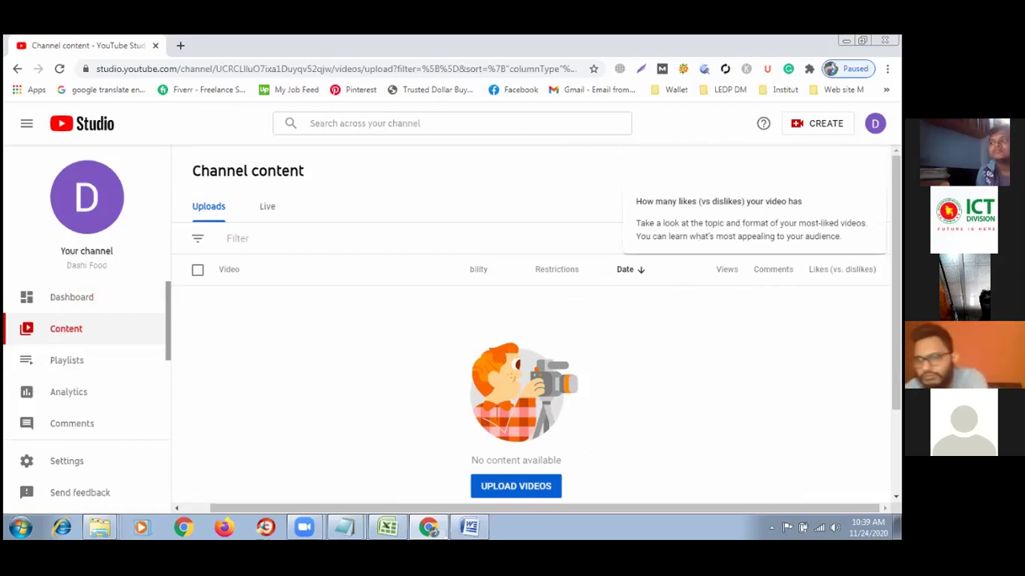
{"action": "scroll", "coordinate": [365, 359], "scroll_direction": "down", "scroll_amount": 1}
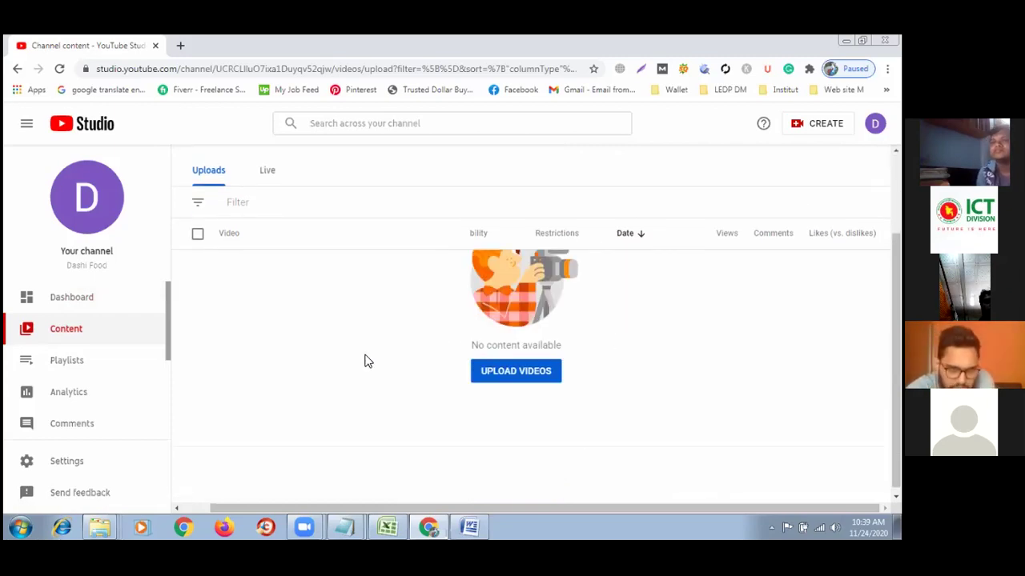
{"action": "scroll", "coordinate": [368, 360], "scroll_direction": "up", "scroll_amount": 1}
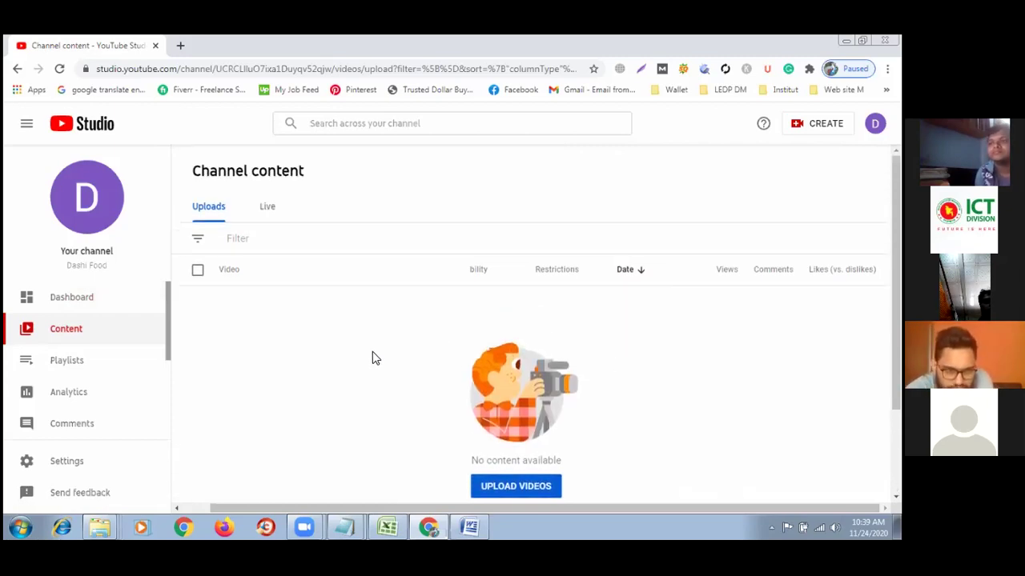
{"action": "scroll", "coordinate": [374, 359], "scroll_direction": "down", "scroll_amount": 1}
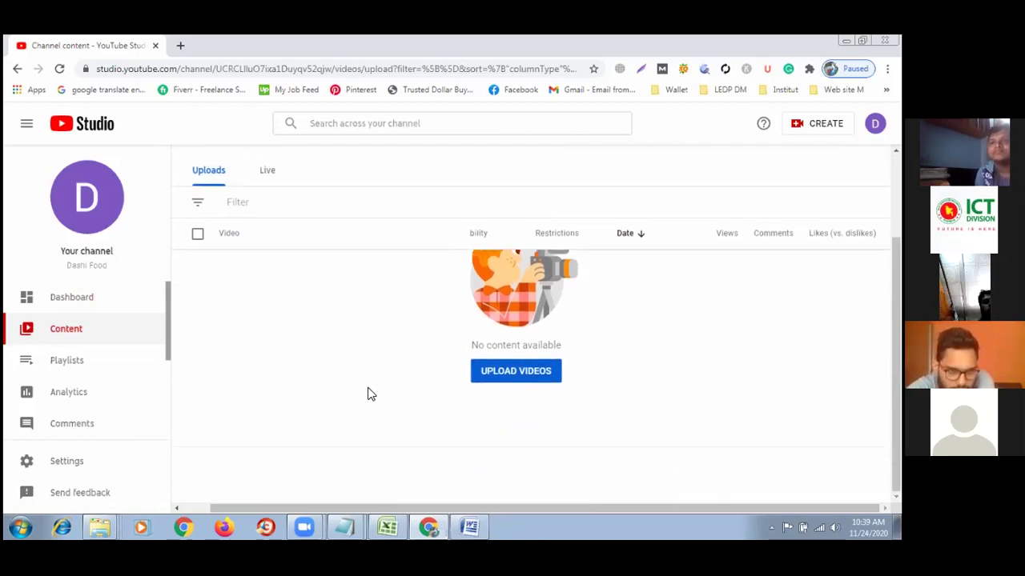
{"action": "scroll", "coordinate": [386, 383], "scroll_direction": "up", "scroll_amount": 1}
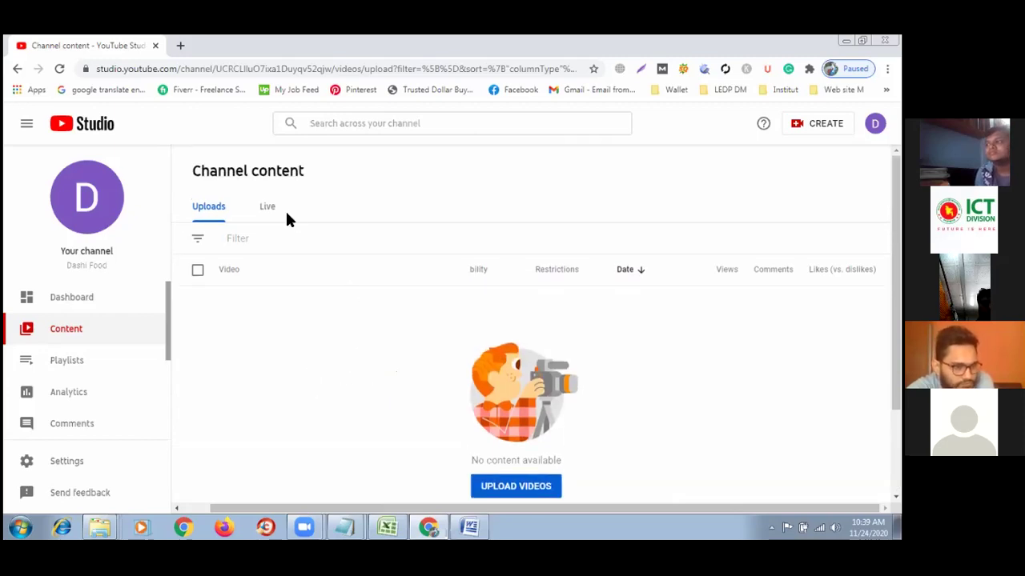
- Check the empty Live tab in Channel content, then go to the channel's Playlists page
{"action": "left_click", "coordinate": [263, 208]}
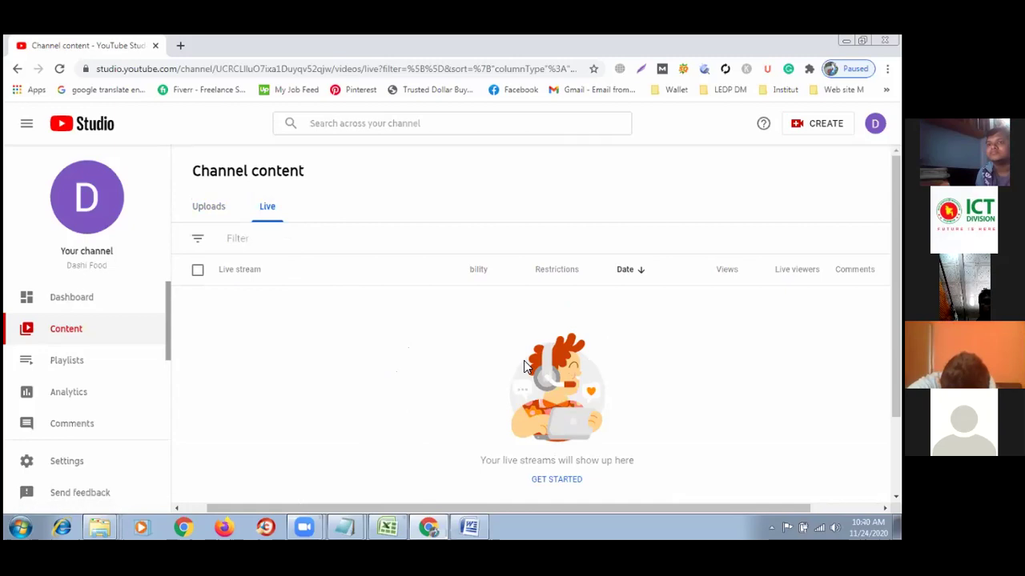
{"action": "left_click", "coordinate": [61, 366]}
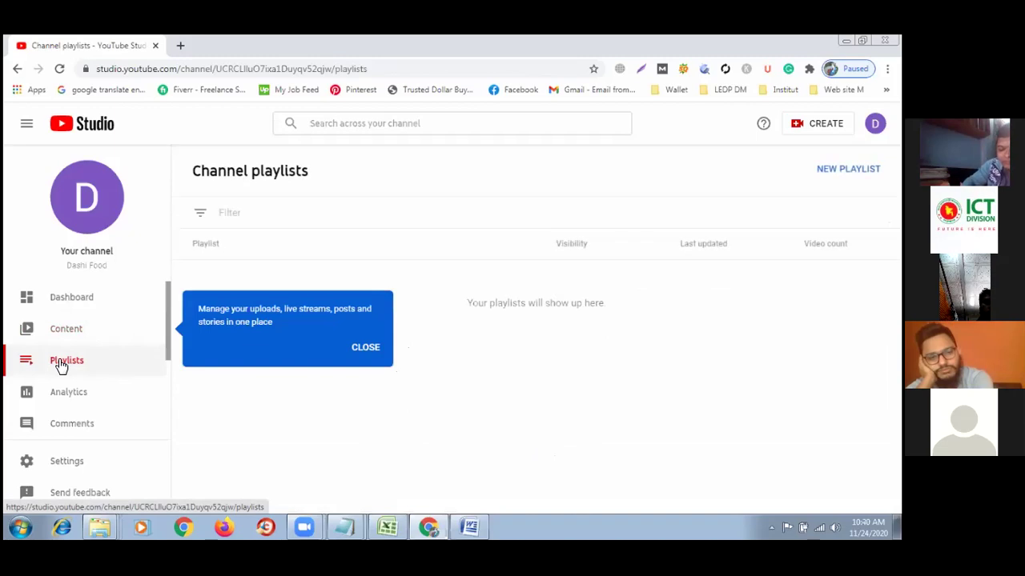
- Close the blue 'Manage your uploads' tip over the empty Playlists page
{"action": "left_click", "coordinate": [371, 349]}
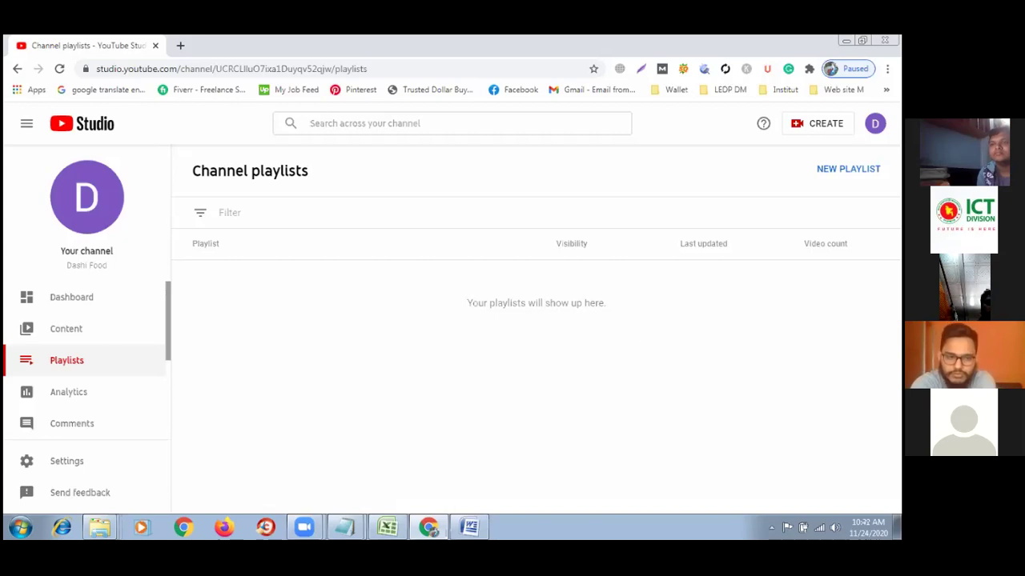
- Start a new playlist titled 'Home Made Food' with Public visibility
{"action": "left_click", "coordinate": [848, 169]}
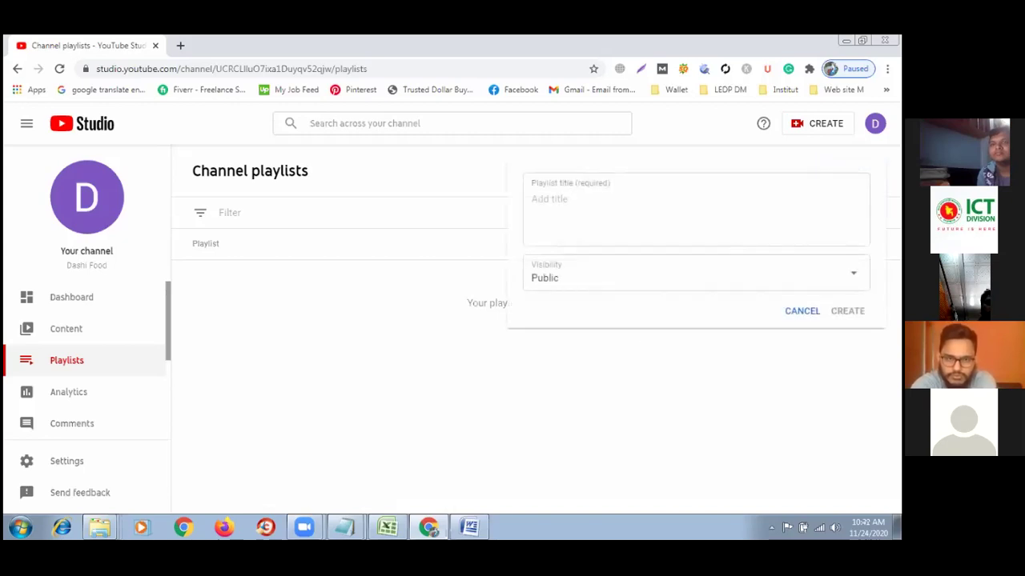
{"action": "left_click", "coordinate": [539, 209]}
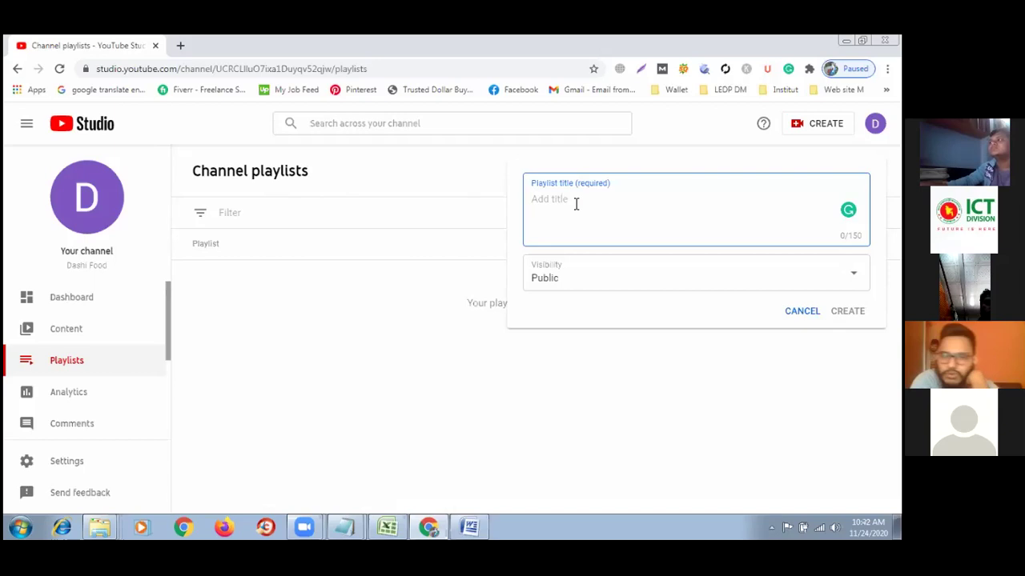
{"action": "type", "text": "Home Make "}
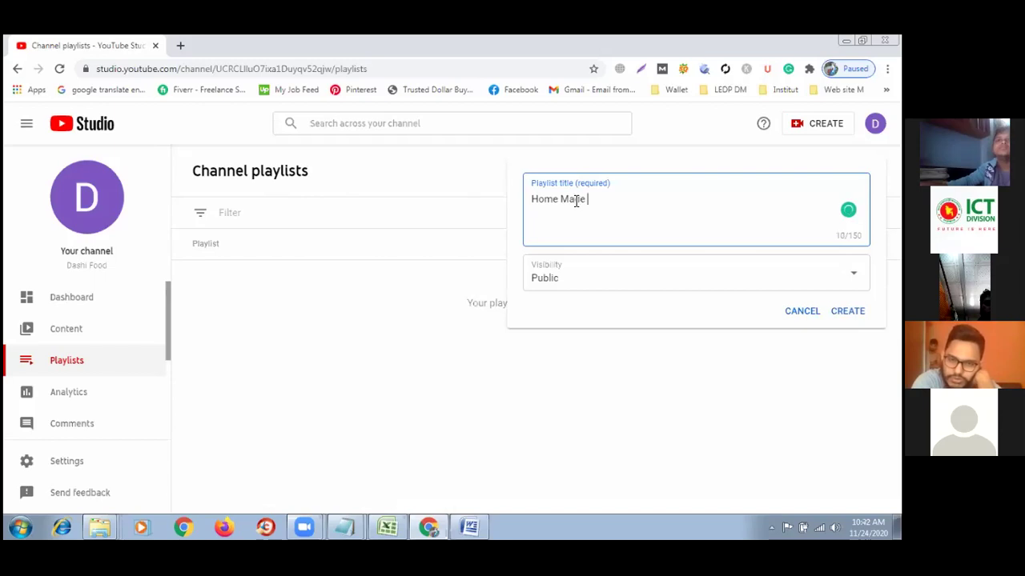
{"action": "type", "text": "Food"}
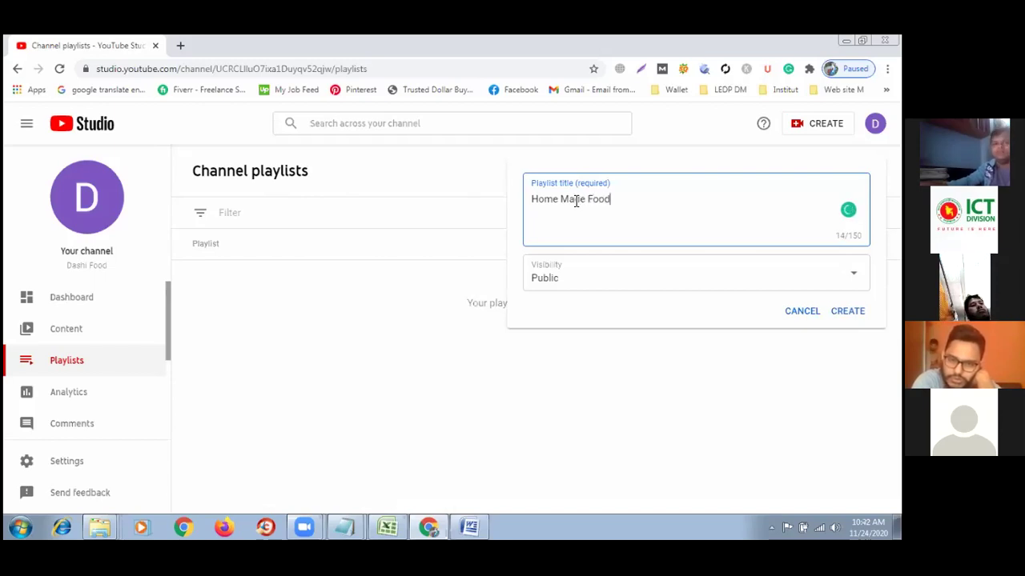
{"action": "left_click", "coordinate": [824, 273]}
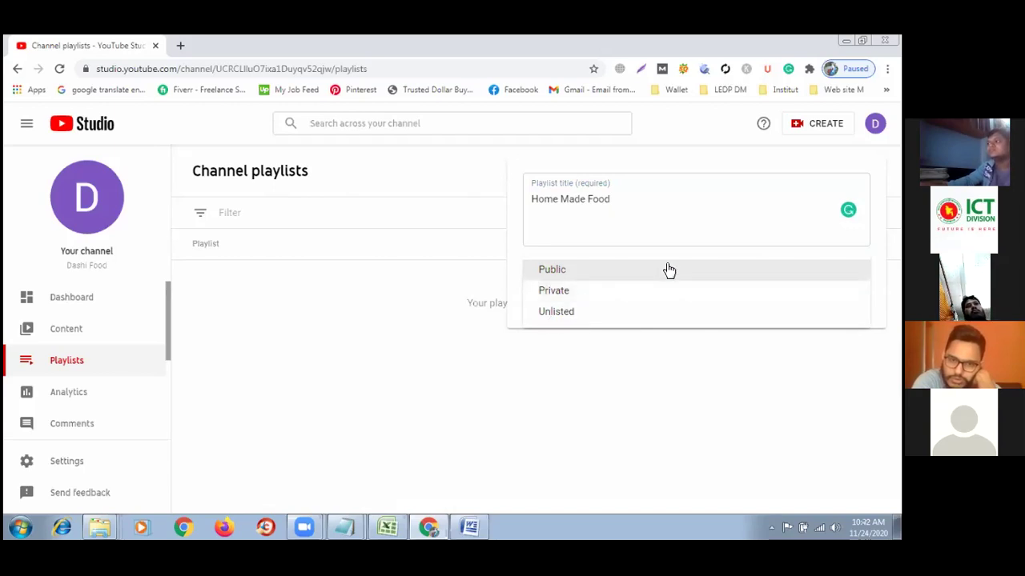
{"action": "left_click", "coordinate": [568, 272]}
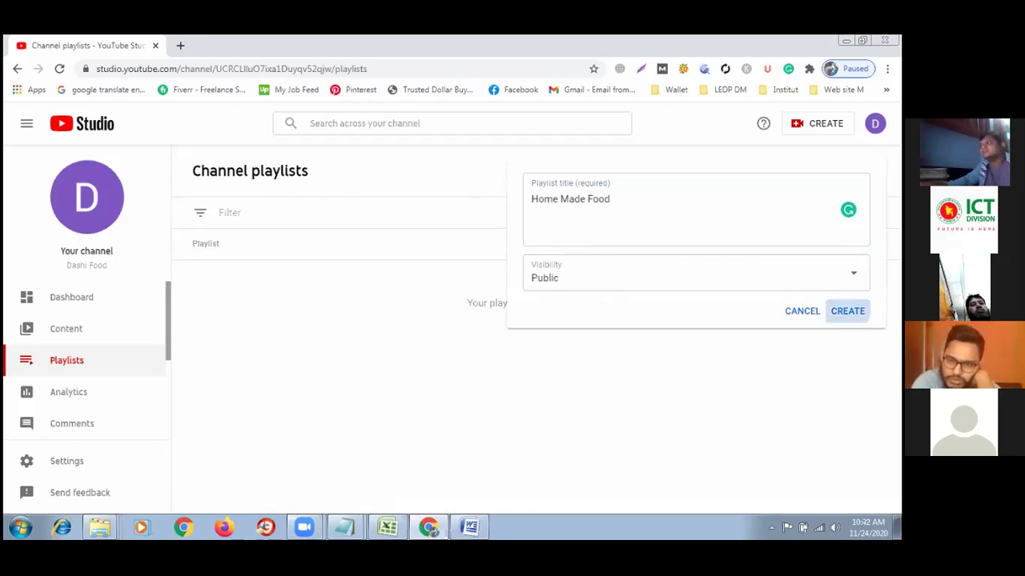
- Create the public 'Home Made Food' playlist, listed with 0 videos on Nov 24, 2020
{"action": "left_click", "coordinate": [847, 311]}
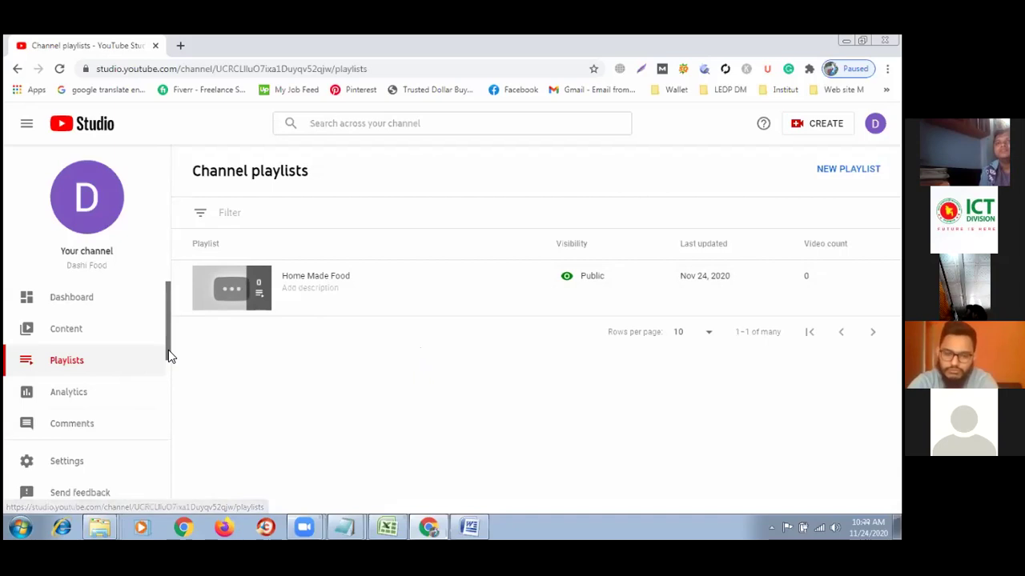
- Open the channel's Analytics overview and select its heading saying the channel got no views
{"action": "left_click_drag", "start_coordinate": [166, 345], "coordinate": [165, 392]}
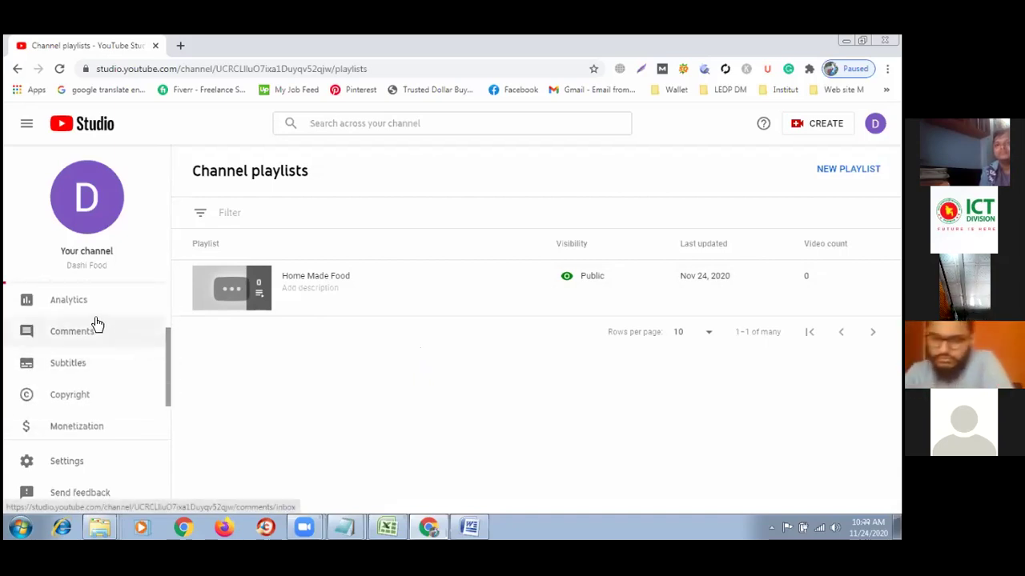
{"action": "left_click", "coordinate": [76, 304]}
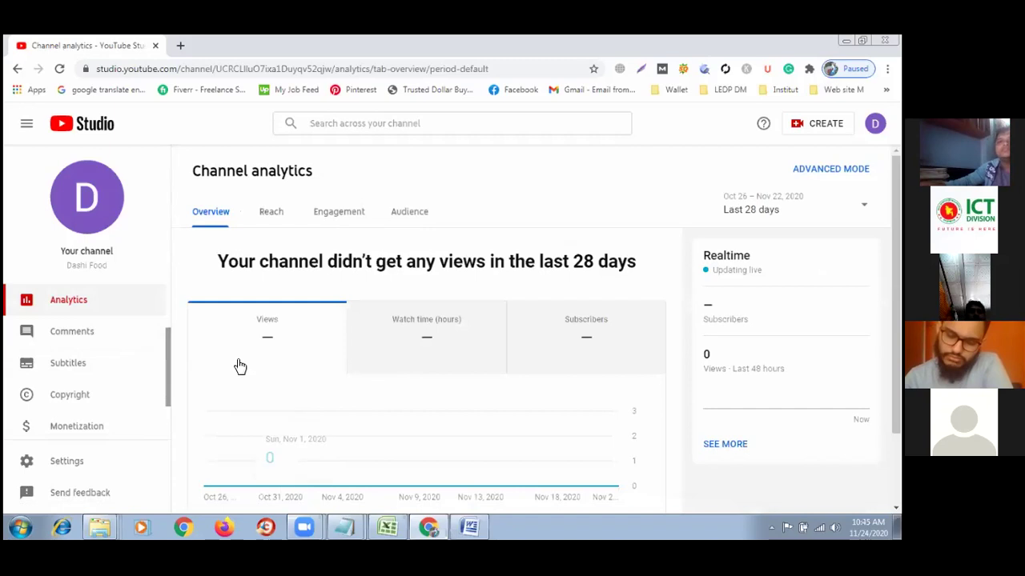
{"action": "scroll", "coordinate": [311, 350], "scroll_direction": "down", "scroll_amount": 2}
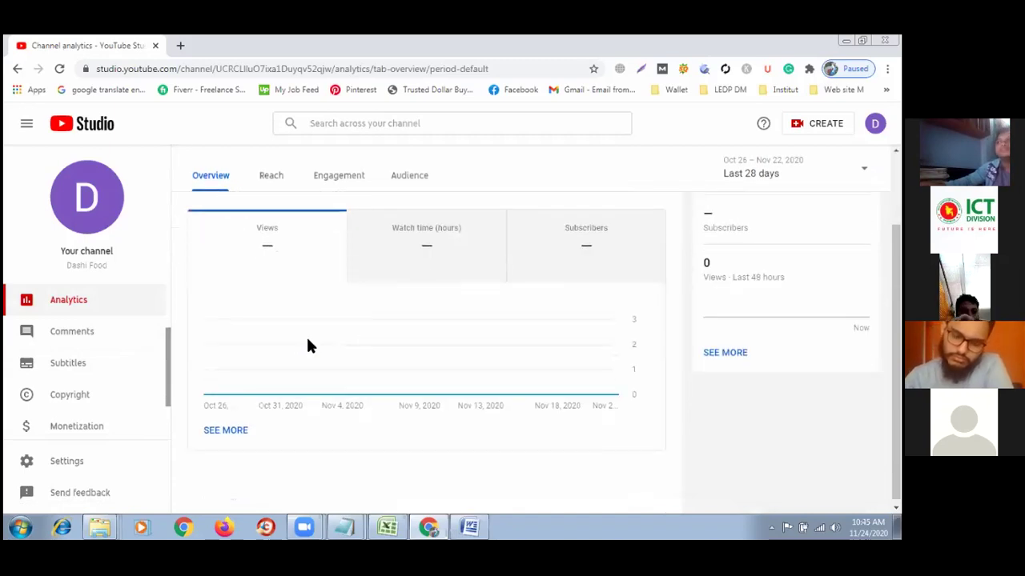
{"action": "scroll", "coordinate": [312, 368], "scroll_direction": "up", "scroll_amount": 2}
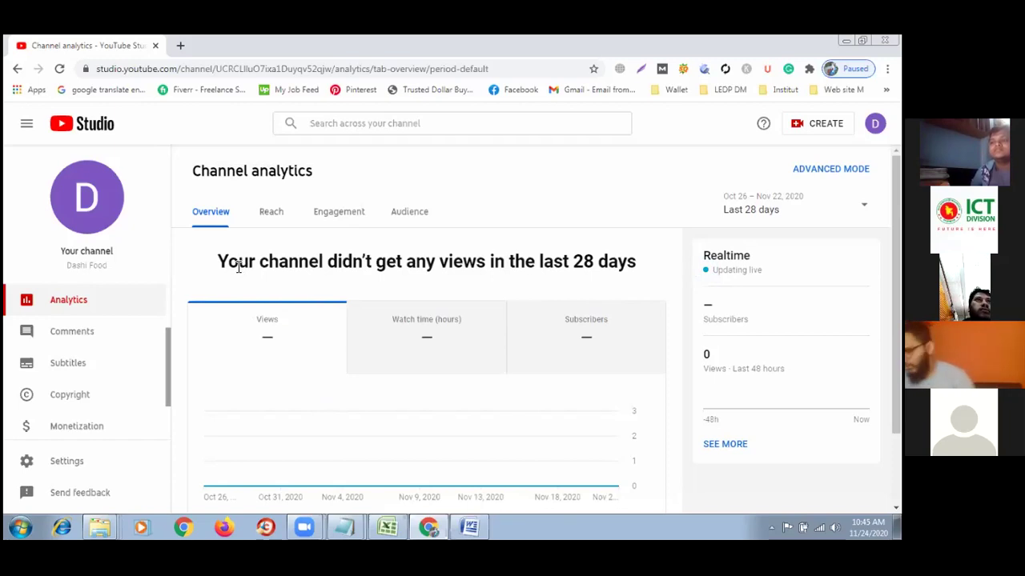
{"action": "left_click_drag", "start_coordinate": [219, 262], "coordinate": [645, 266]}
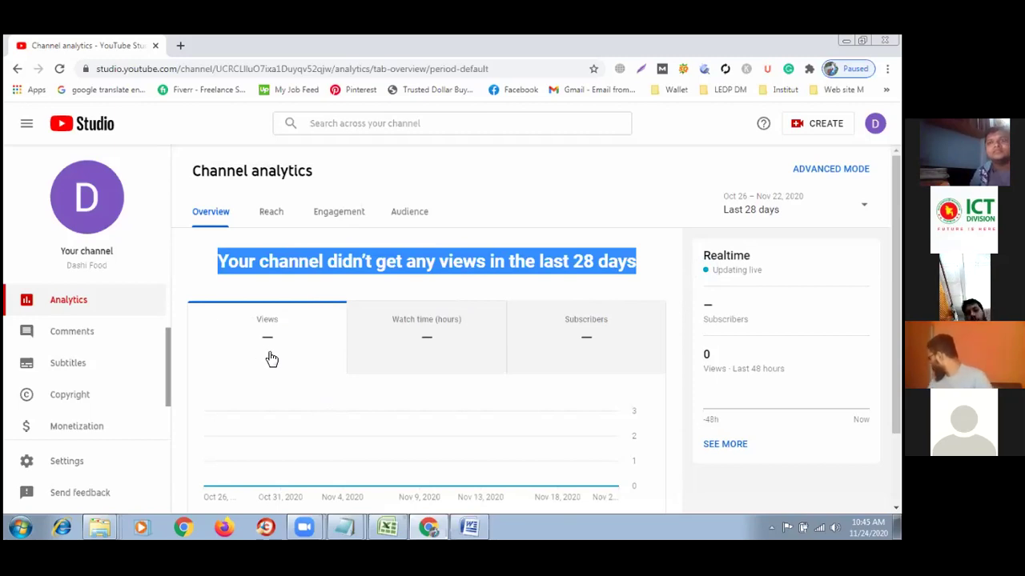
- Chart watch time and then subscribers for the last 28 days, then switch to Reach analytics
{"action": "left_click", "coordinate": [426, 346]}
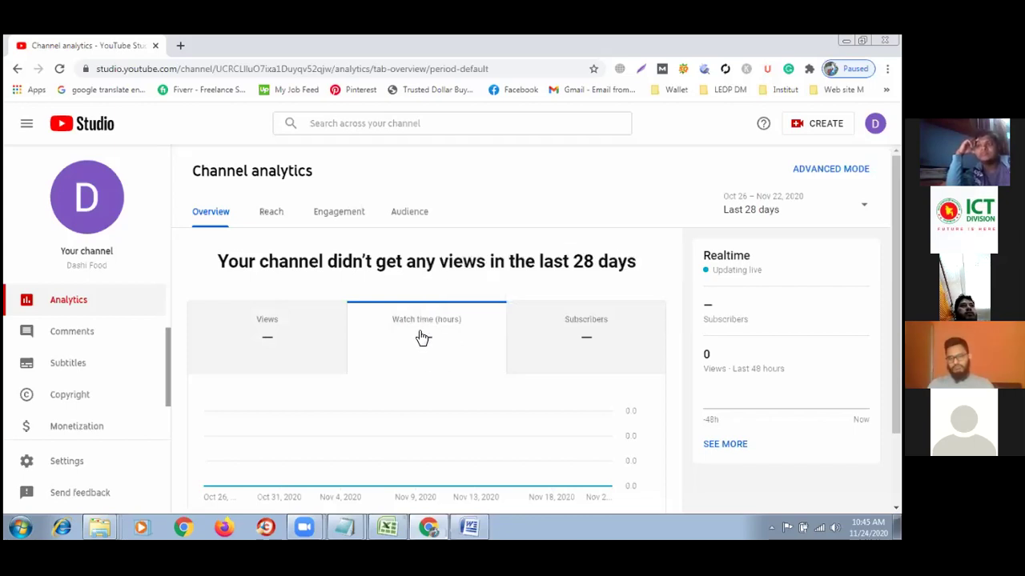
{"action": "left_click", "coordinate": [582, 347]}
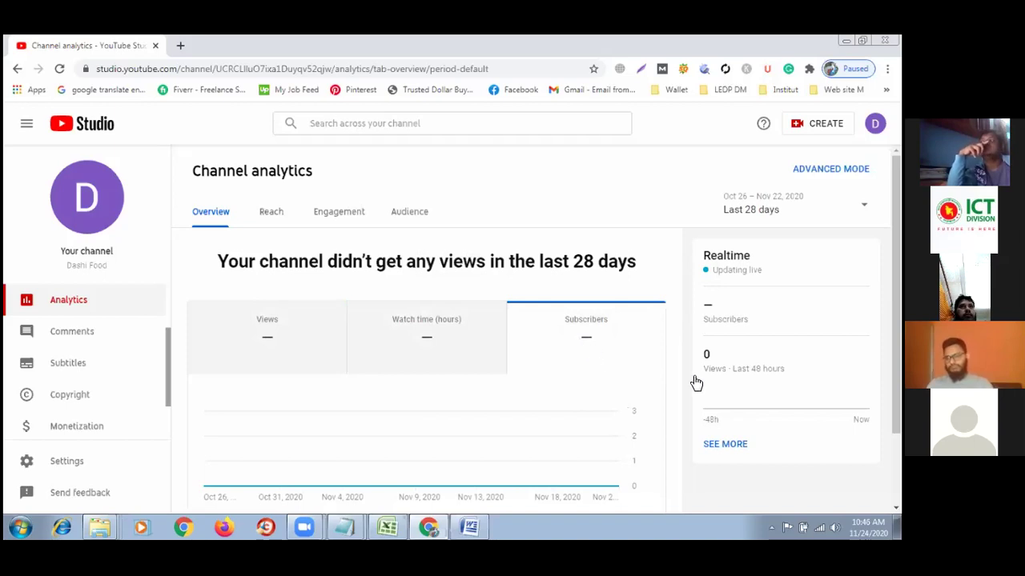
{"action": "scroll", "coordinate": [696, 382], "scroll_direction": "down", "scroll_amount": 1}
{"action": "scroll", "coordinate": [704, 344], "scroll_direction": "down", "scroll_amount": 1}
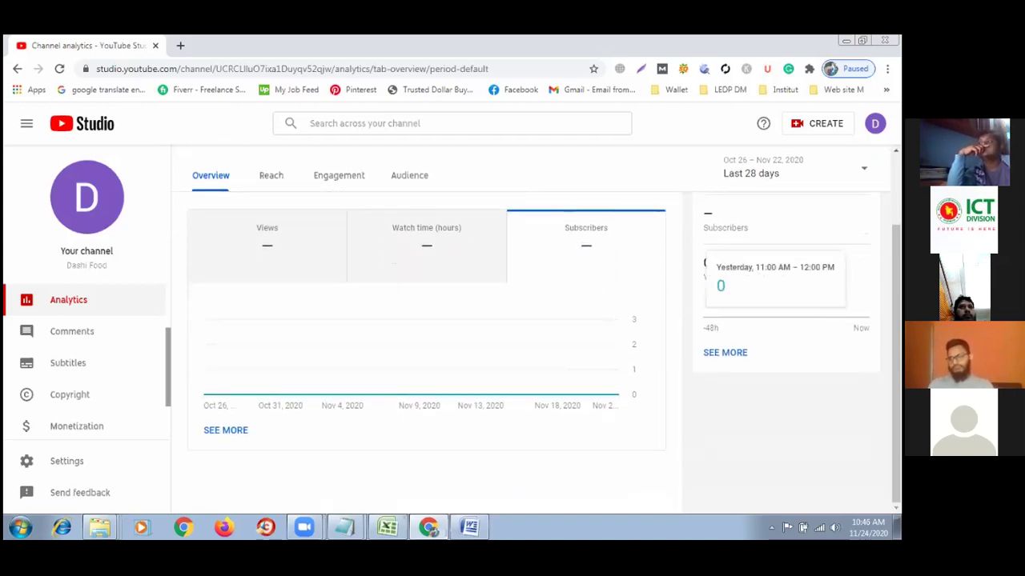
{"action": "scroll", "coordinate": [705, 344], "scroll_direction": "up", "scroll_amount": 2}
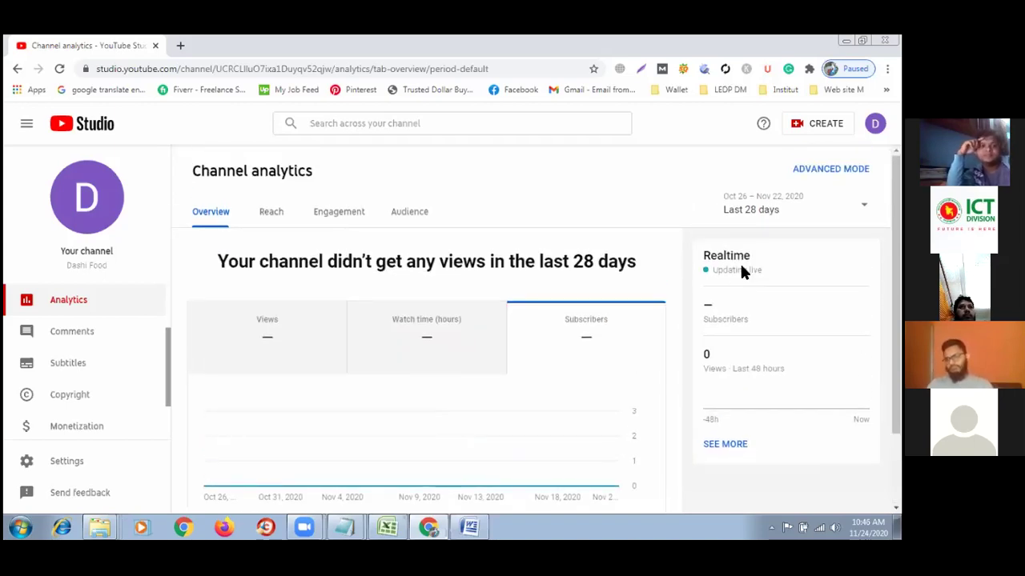
{"action": "mouse_move", "coordinate": [708, 272]}
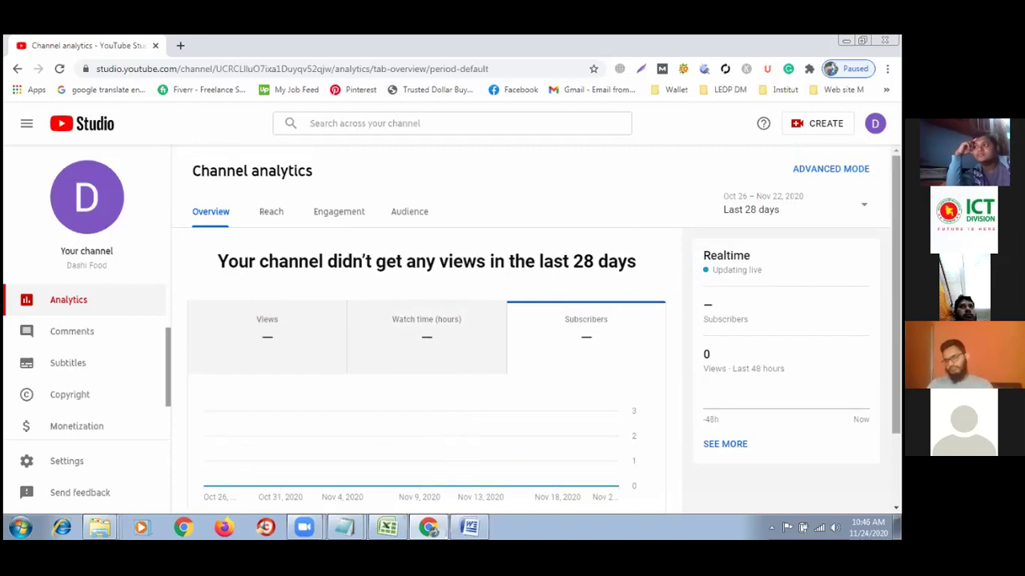
{"action": "scroll", "coordinate": [472, 329], "scroll_direction": "down", "scroll_amount": 1}
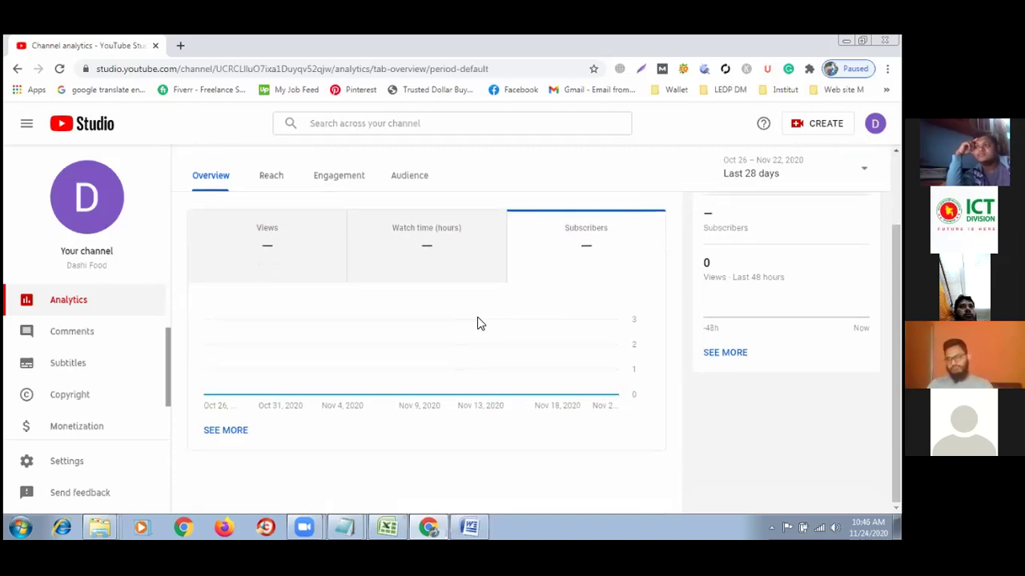
{"action": "scroll", "coordinate": [449, 342], "scroll_direction": "up", "scroll_amount": 1}
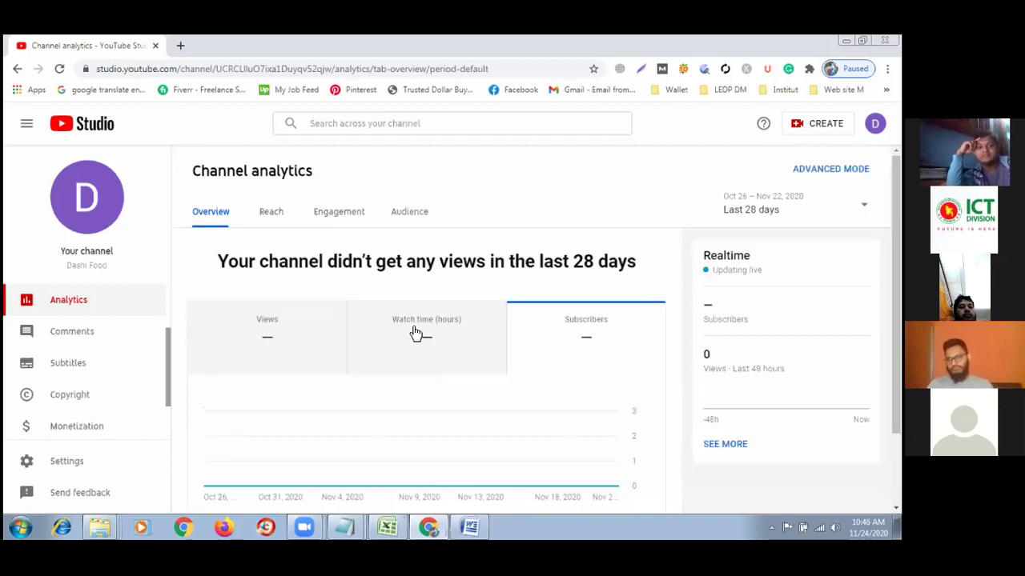
{"action": "left_click", "coordinate": [271, 218]}
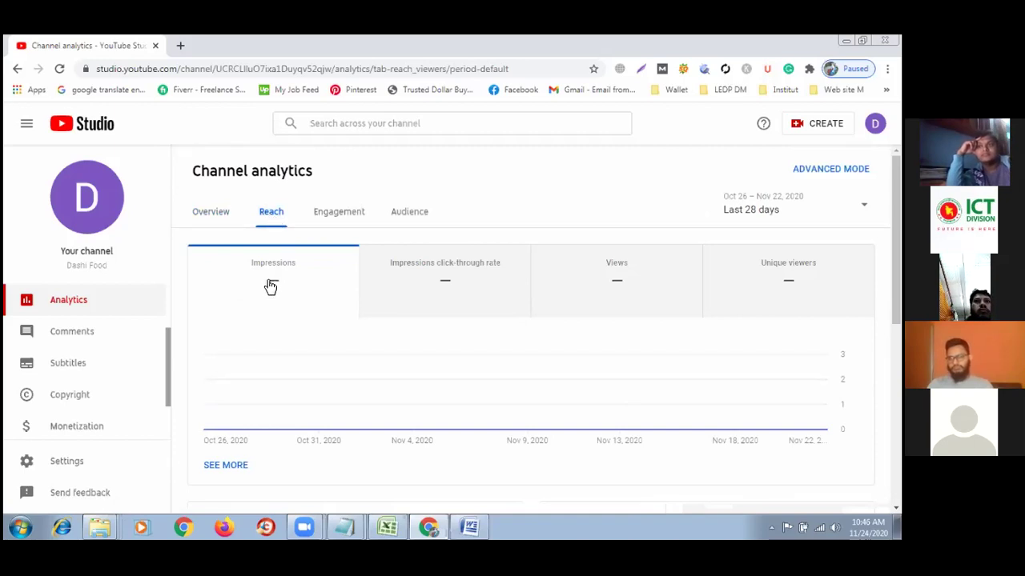
- Chart impressions click-through rate, then views, flat at 0 from Oct 26 to Nov 22, 2020
{"action": "mouse_move", "coordinate": [269, 286]}
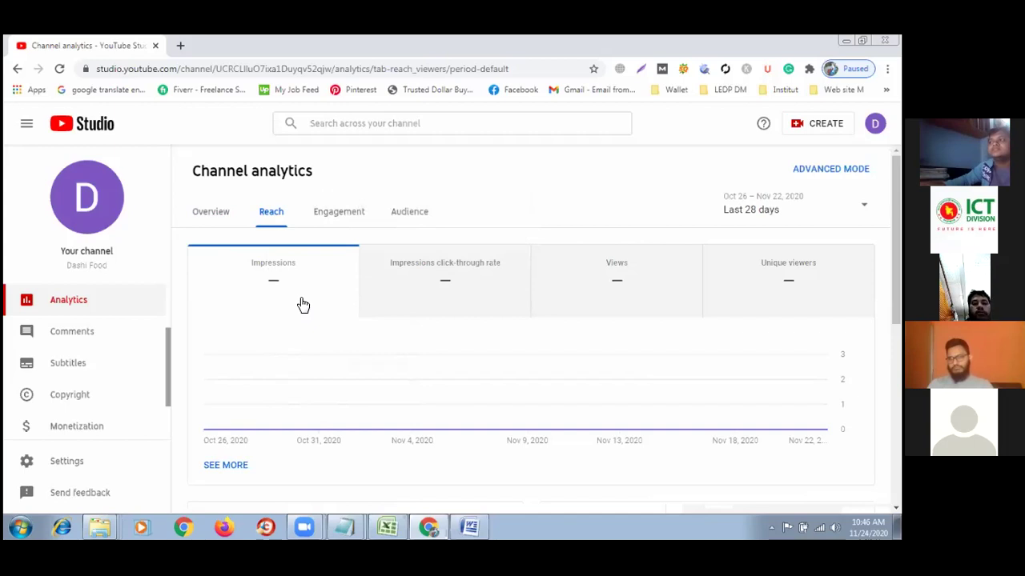
{"action": "left_click", "coordinate": [448, 288]}
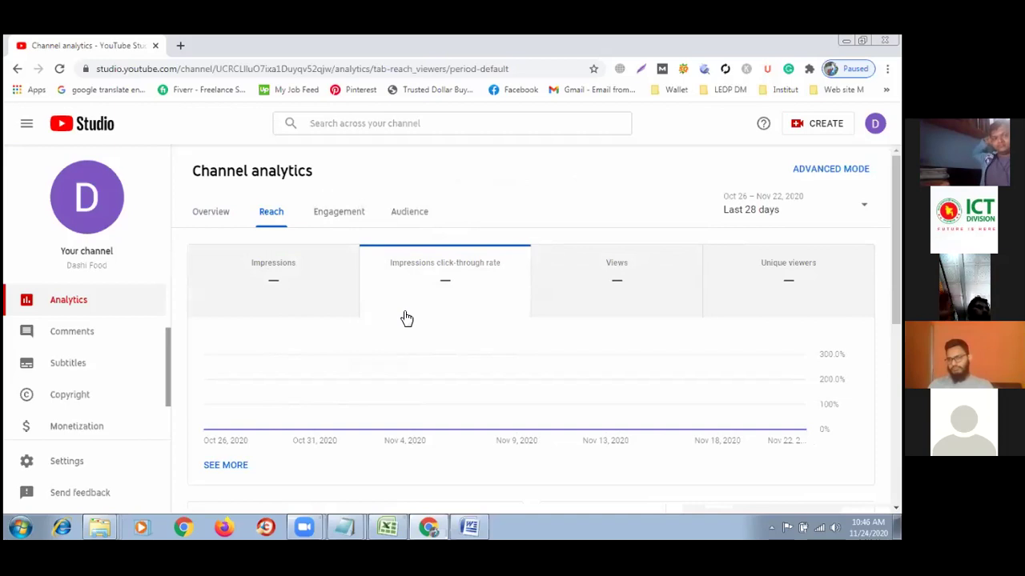
{"action": "left_click", "coordinate": [617, 304]}
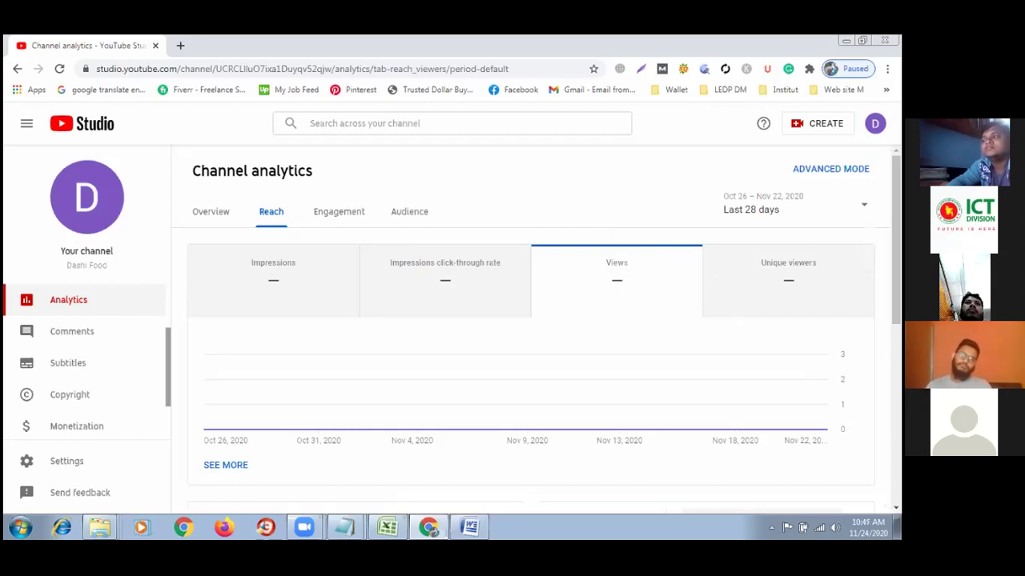
- Chart unique viewers and then views on Reach, then switch to the Engagement analytics
{"action": "left_click", "coordinate": [732, 293]}
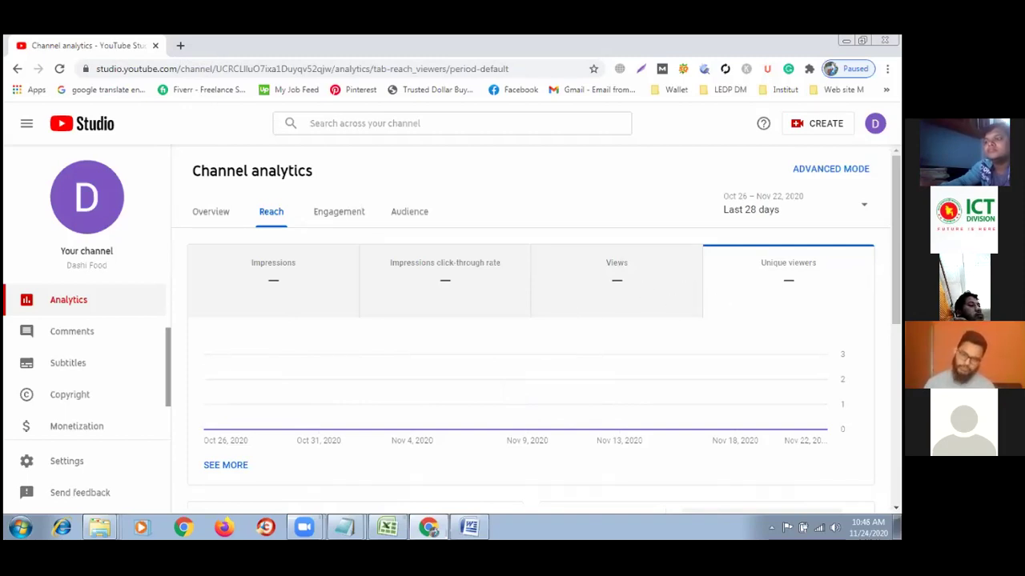
{"action": "left_click", "coordinate": [636, 298]}
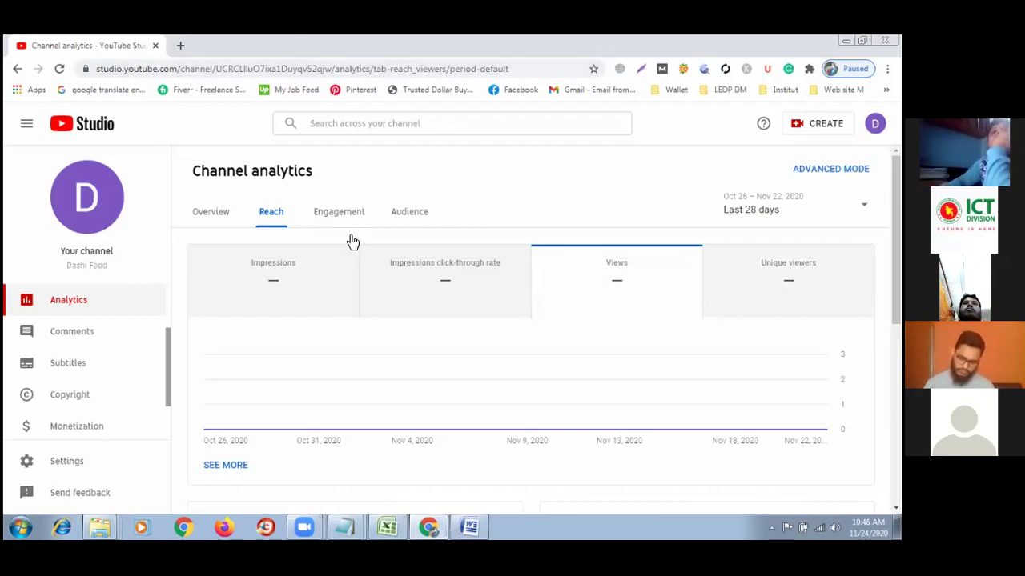
{"action": "left_click", "coordinate": [335, 214]}
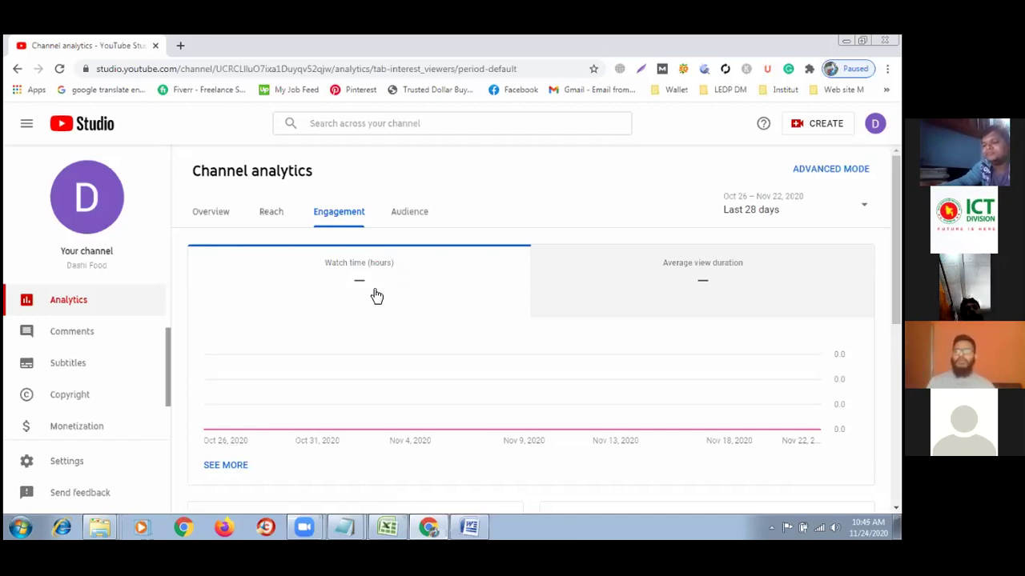
- Chart average view duration on Engagement, then switch to the Audience analytics tab
{"action": "mouse_move", "coordinate": [356, 297]}
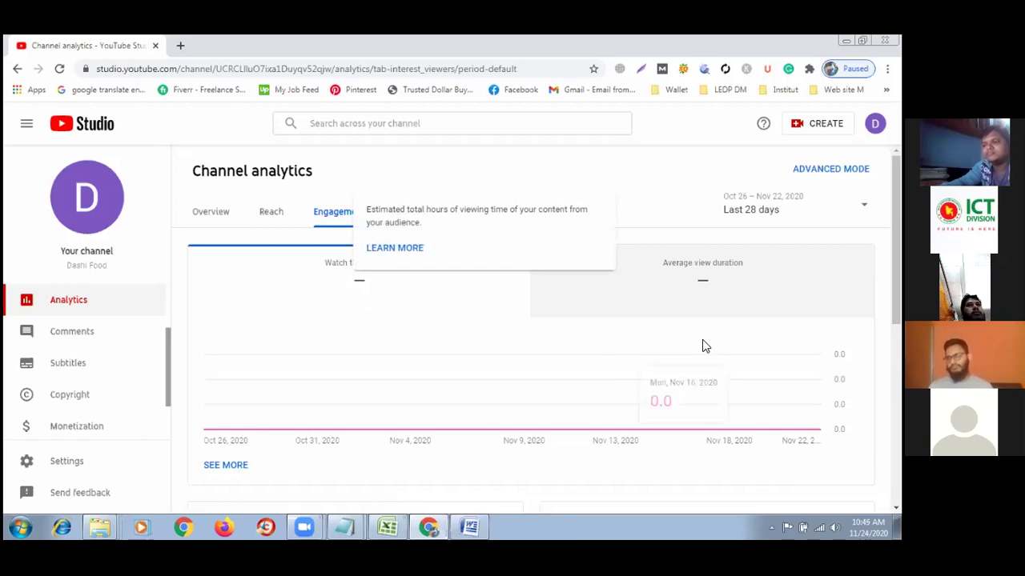
{"action": "left_click", "coordinate": [710, 298]}
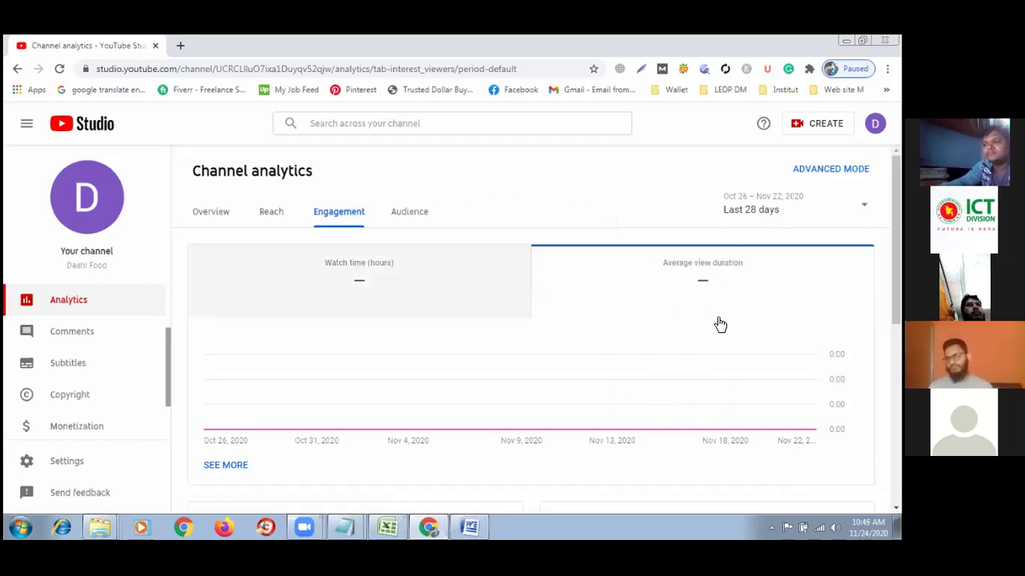
{"action": "mouse_move", "coordinate": [671, 331]}
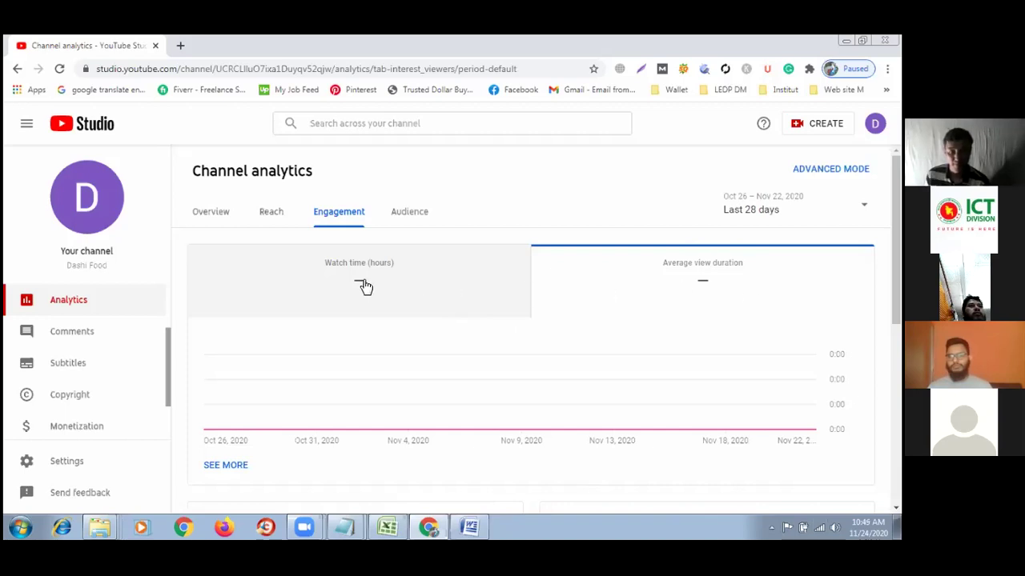
{"action": "left_click", "coordinate": [407, 219]}
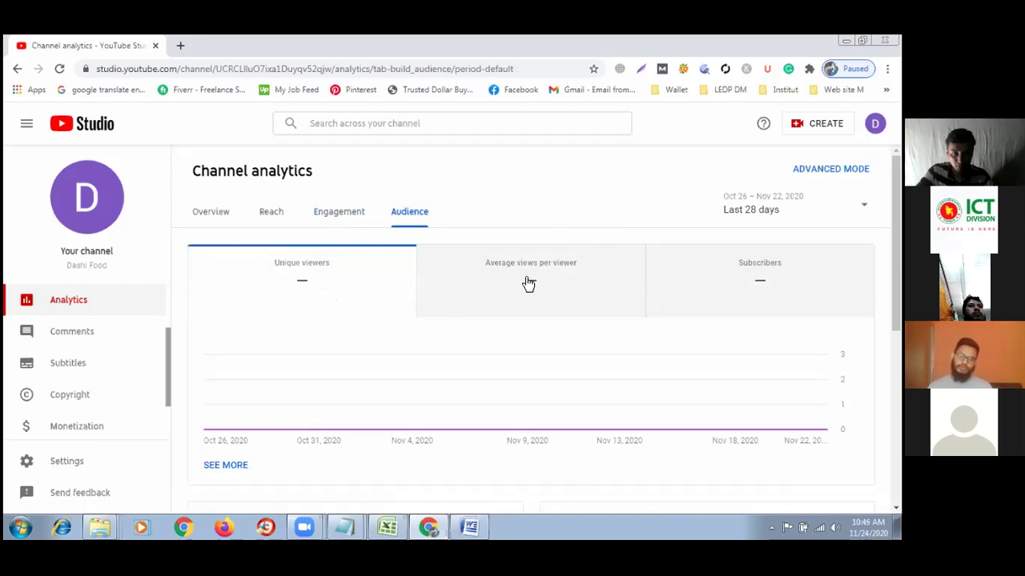
- Scroll through the Audience reports to Age and gender and subtitle languages, reading card descriptions
{"action": "mouse_move", "coordinate": [524, 283]}
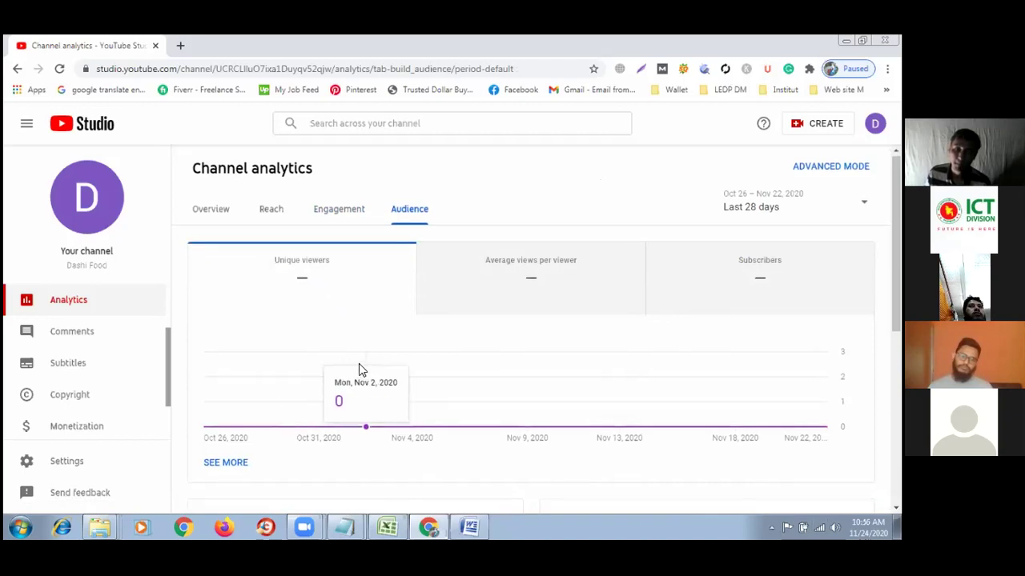
{"action": "scroll", "coordinate": [359, 368], "scroll_direction": "down", "scroll_amount": 3}
{"action": "scroll", "coordinate": [359, 368], "scroll_direction": "down", "scroll_amount": 2}
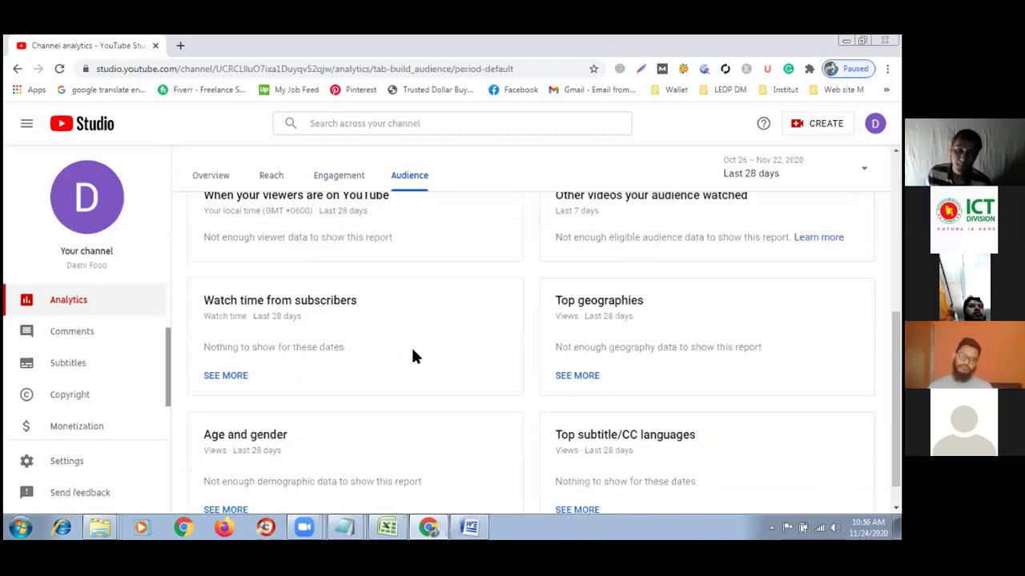
{"action": "scroll", "coordinate": [413, 356], "scroll_direction": "up", "scroll_amount": 1}
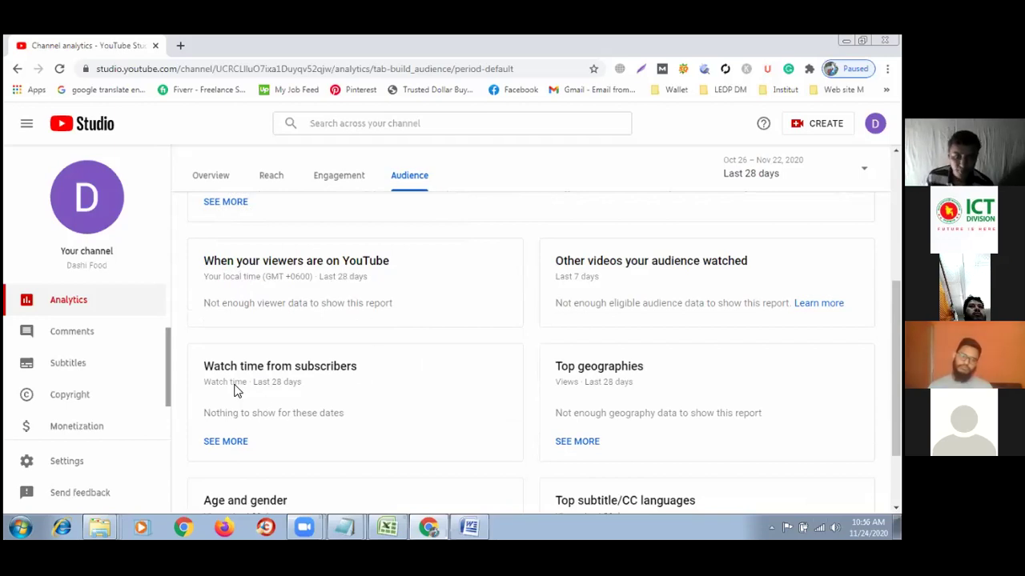
{"action": "mouse_move", "coordinate": [331, 365]}
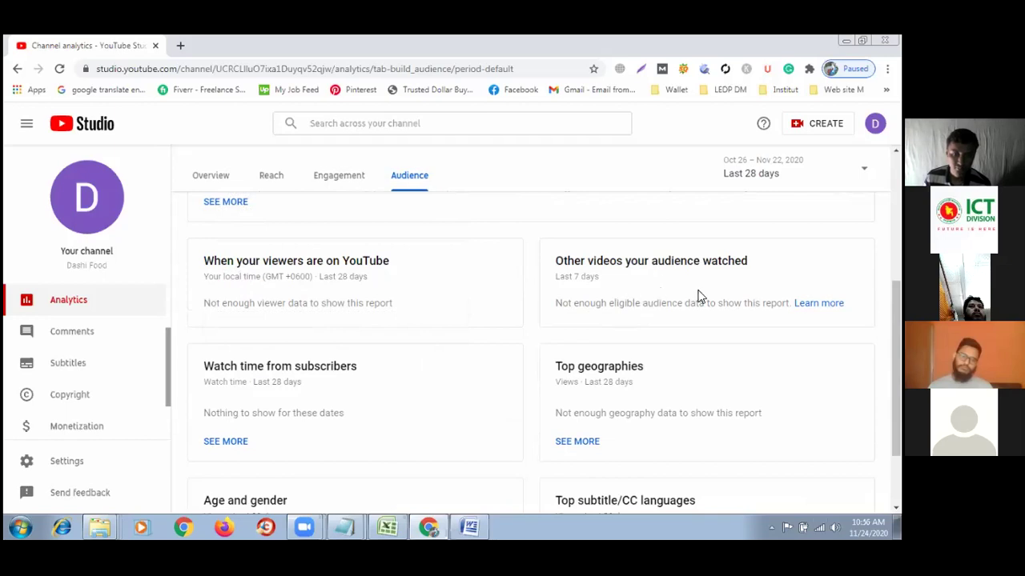
{"action": "scroll", "coordinate": [675, 297], "scroll_direction": "down", "scroll_amount": 1}
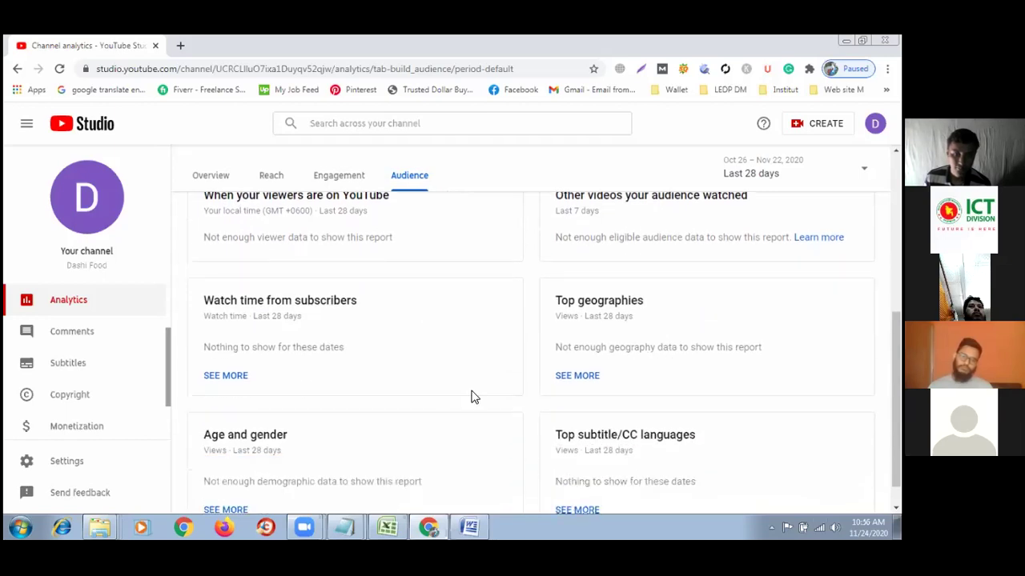
{"action": "scroll", "coordinate": [225, 460], "scroll_direction": "down", "scroll_amount": 1}
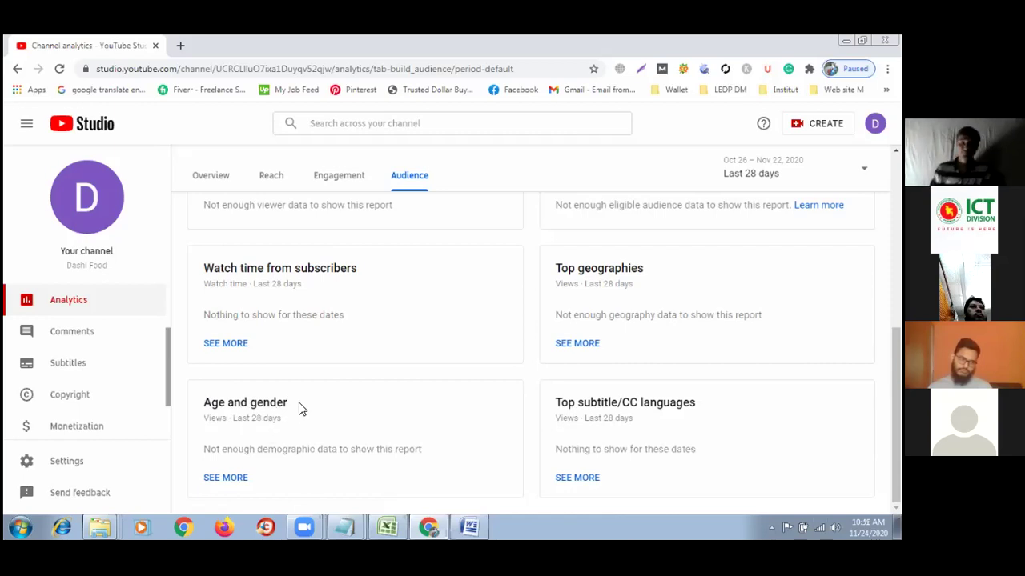
{"action": "mouse_move", "coordinate": [562, 410]}
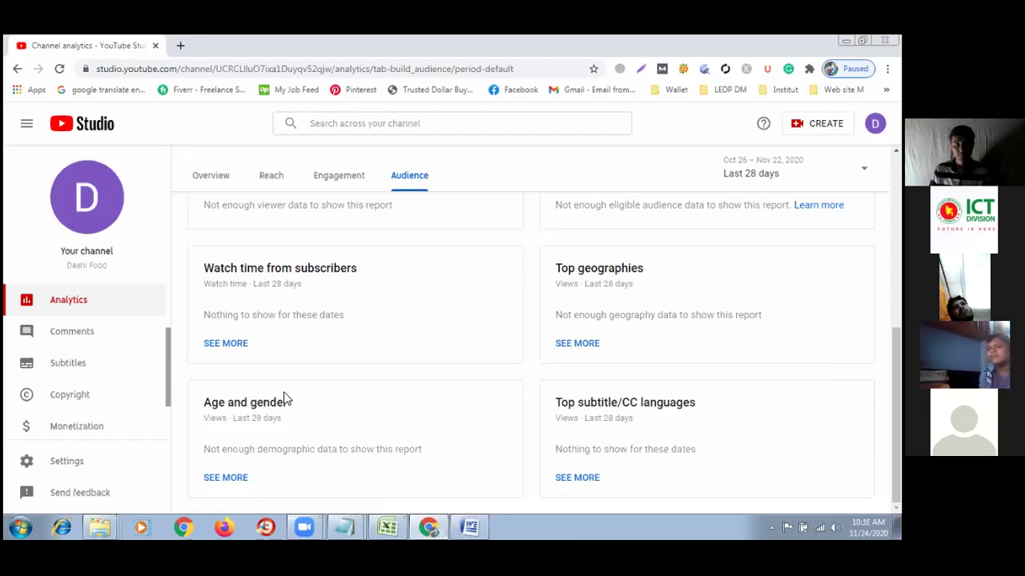
- Open Comments, toggle between Published and Held for review, ending on the empty Held for review
{"action": "left_click", "coordinate": [57, 337]}
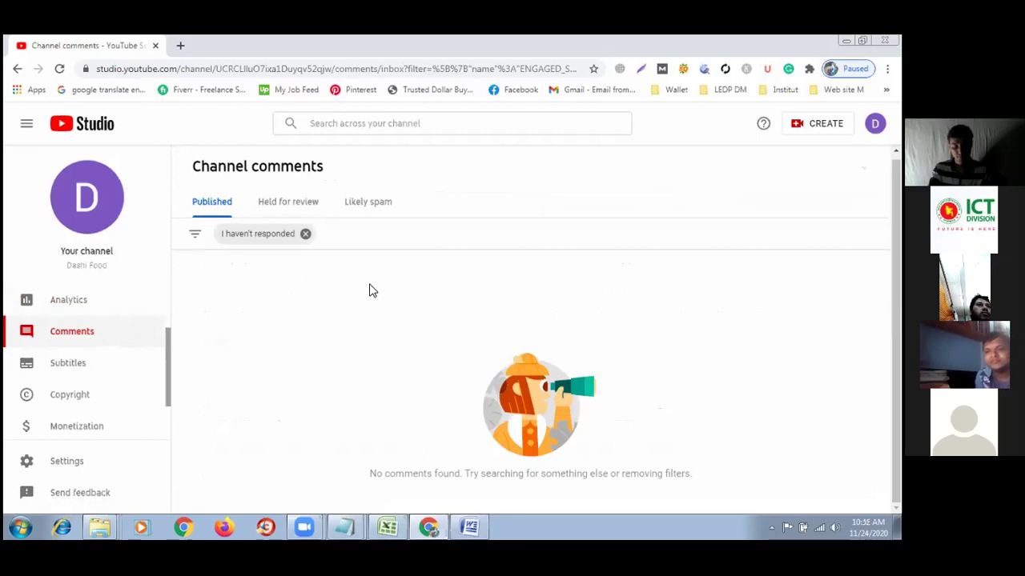
{"action": "left_click", "coordinate": [282, 210]}
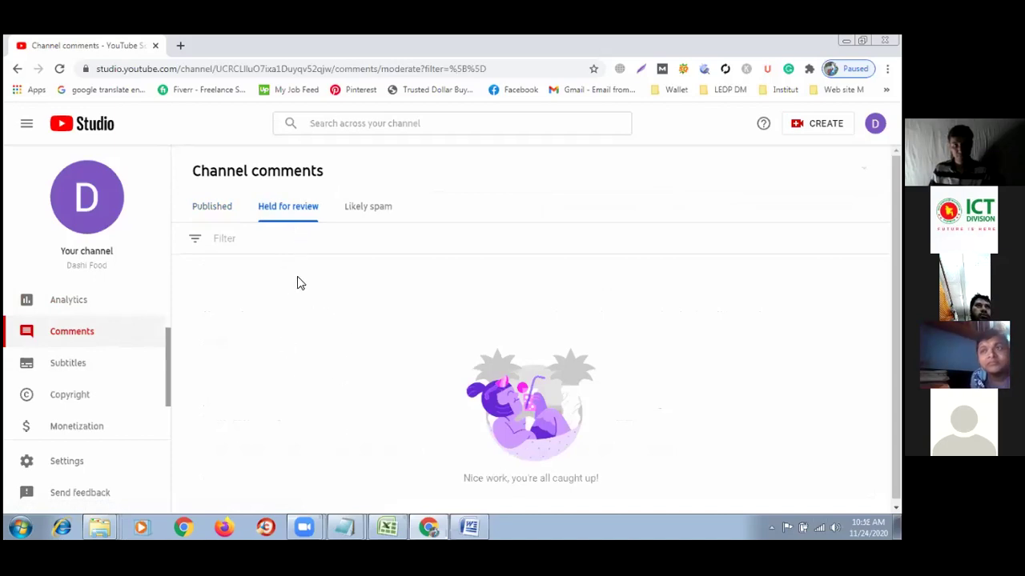
{"action": "left_click", "coordinate": [219, 209]}
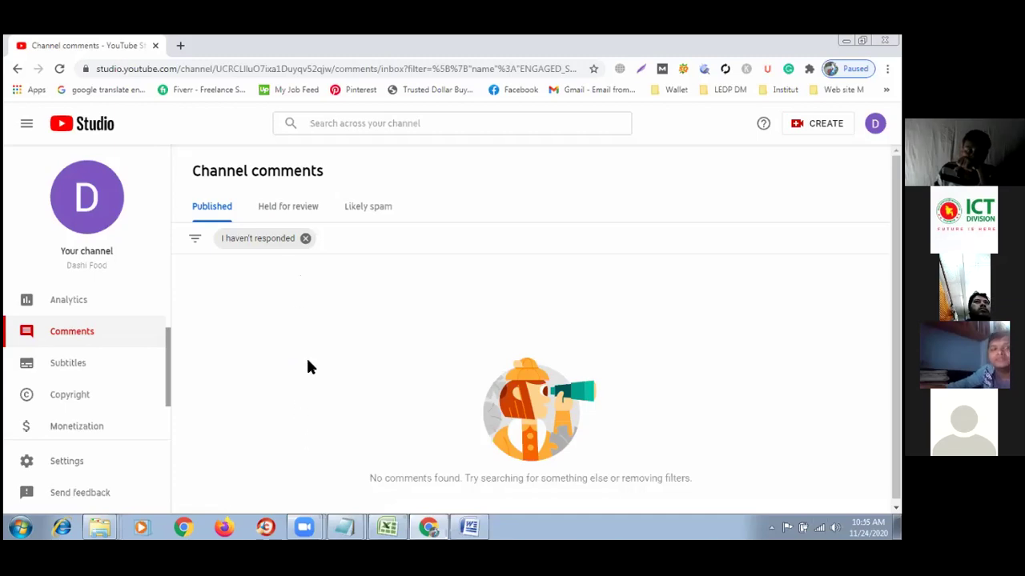
{"action": "left_click", "coordinate": [292, 210]}
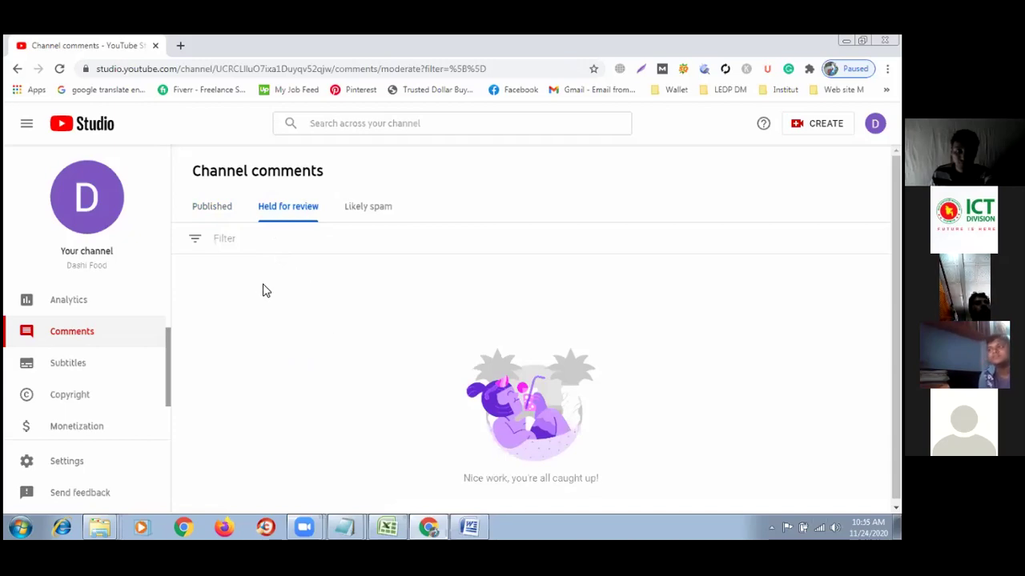
- Show the Likely spam comments tab, which is all caught up
{"action": "left_click", "coordinate": [371, 208]}
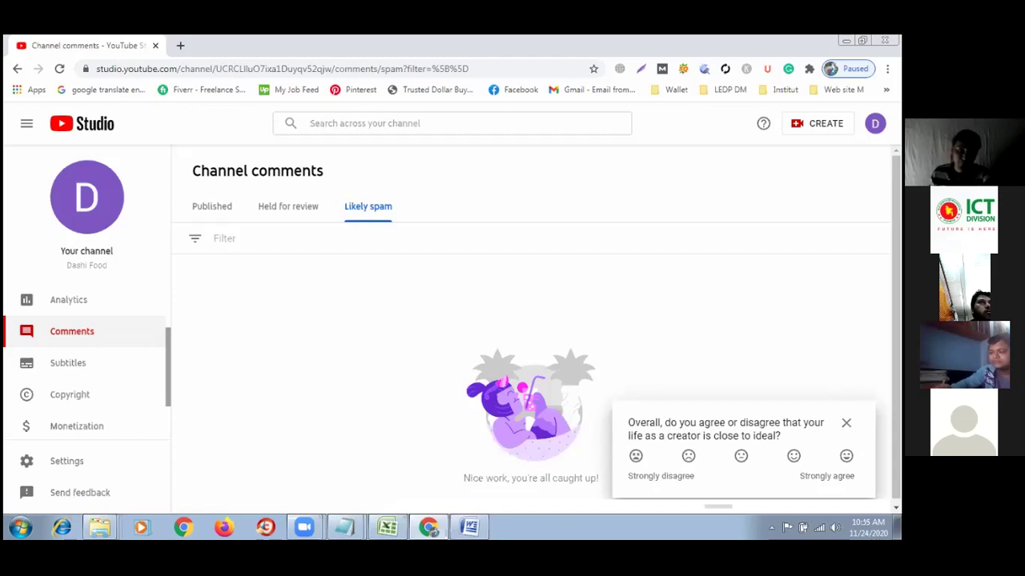
- Dismiss the creator satisfaction survey, return to Published comments, then go to the Subtitles page
{"action": "left_click", "coordinate": [846, 423]}
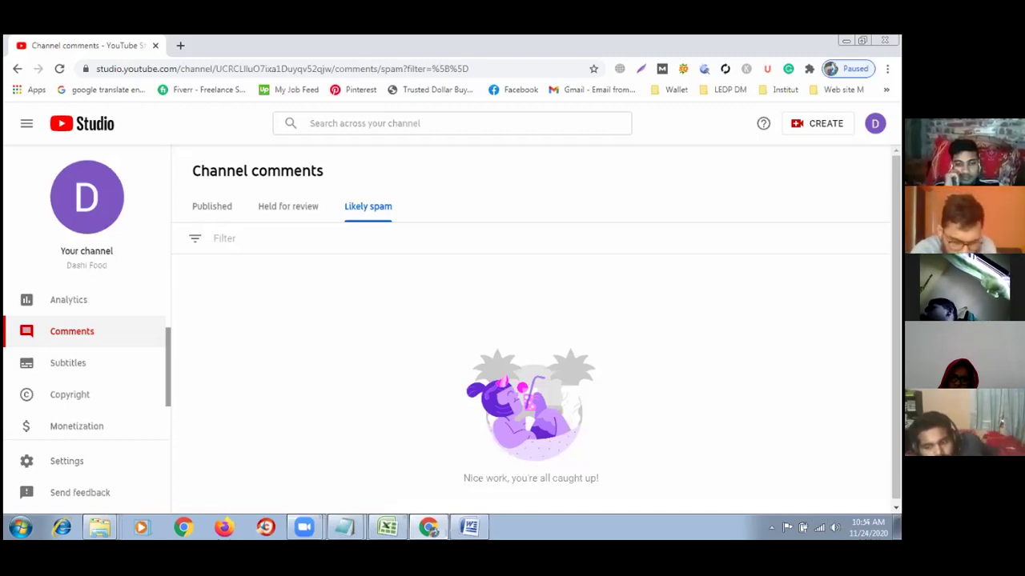
{"action": "left_click", "coordinate": [221, 209]}
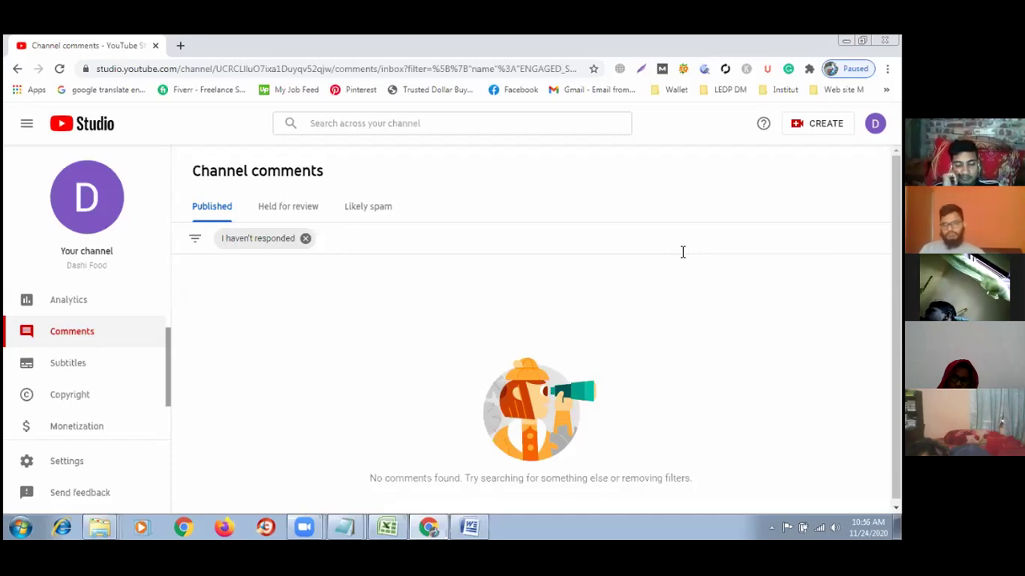
{"action": "left_click", "coordinate": [69, 367]}
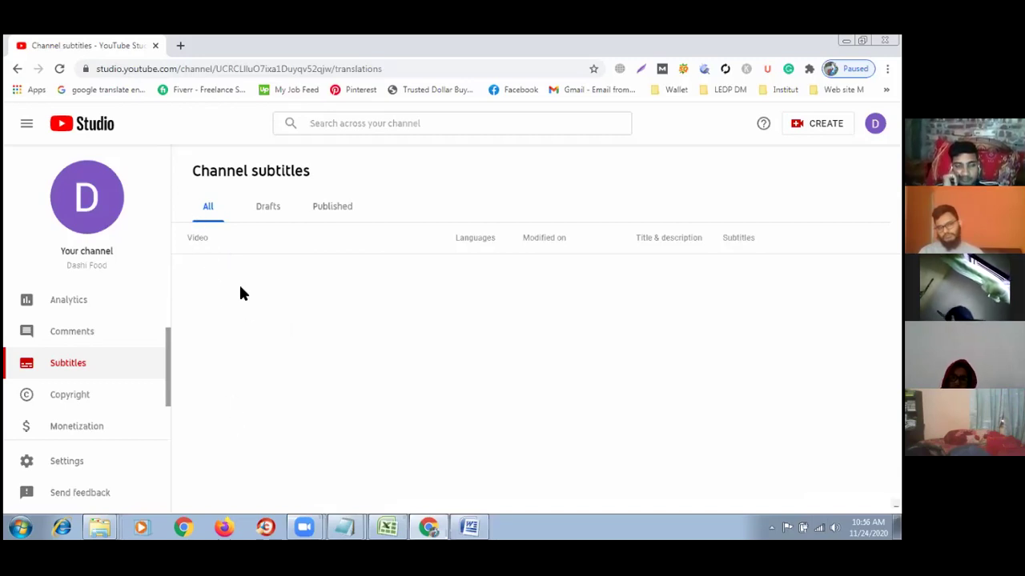
- Filter subtitles by Drafts, Published and All, then go to the Copyright page
{"action": "left_click", "coordinate": [271, 208]}
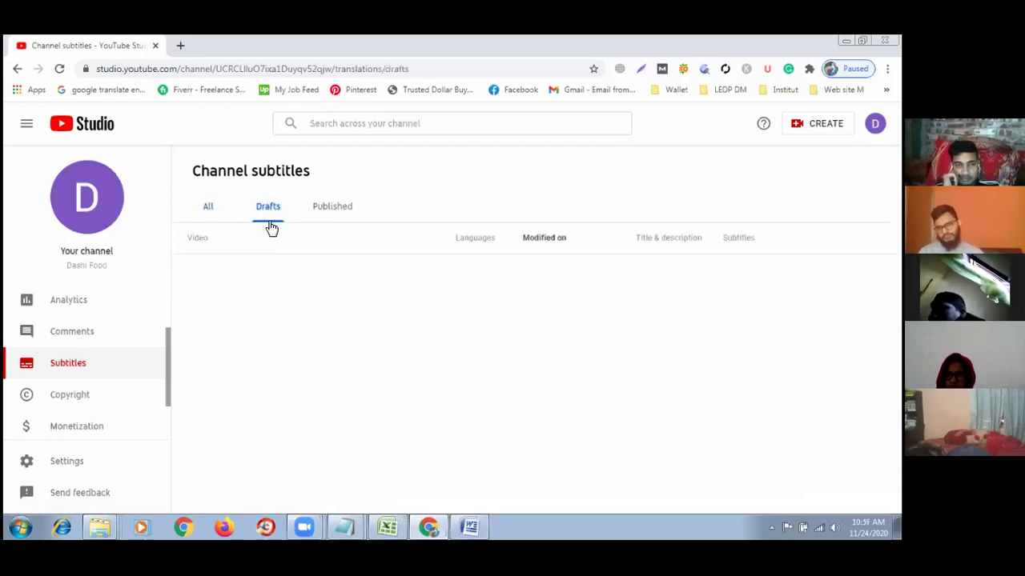
{"action": "left_click", "coordinate": [333, 208]}
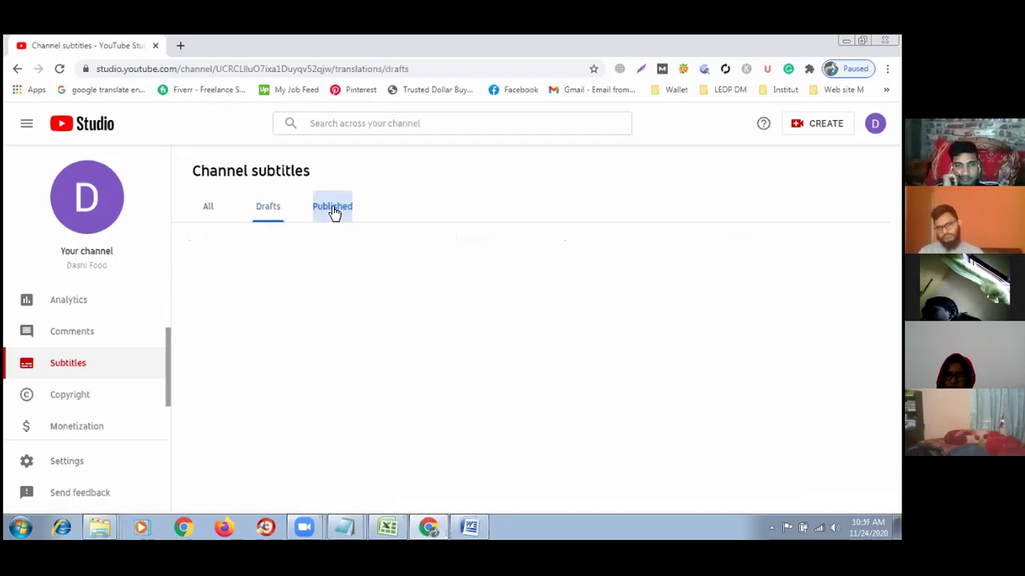
{"action": "left_click", "coordinate": [207, 209]}
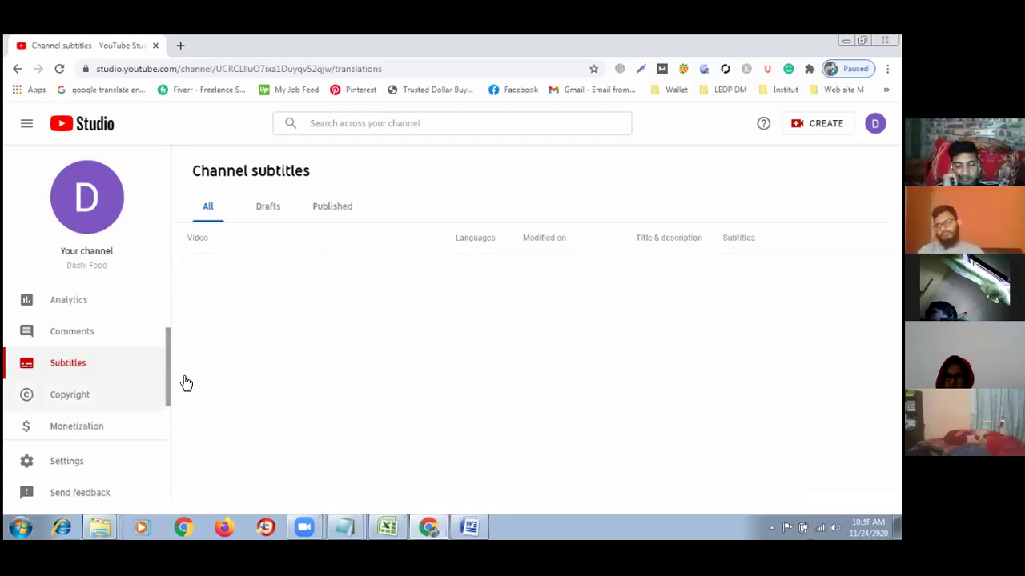
{"action": "left_click", "coordinate": [68, 400]}
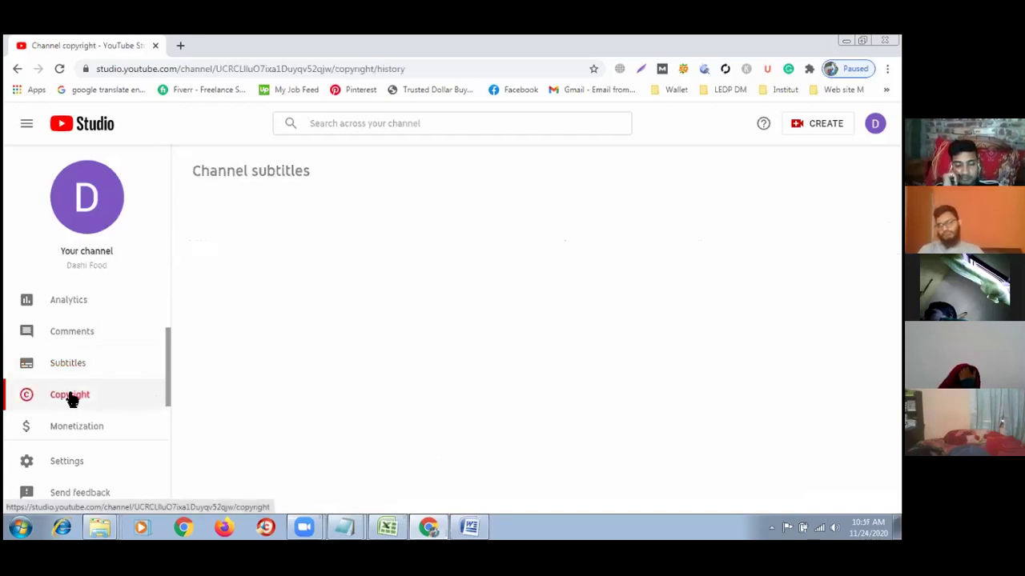
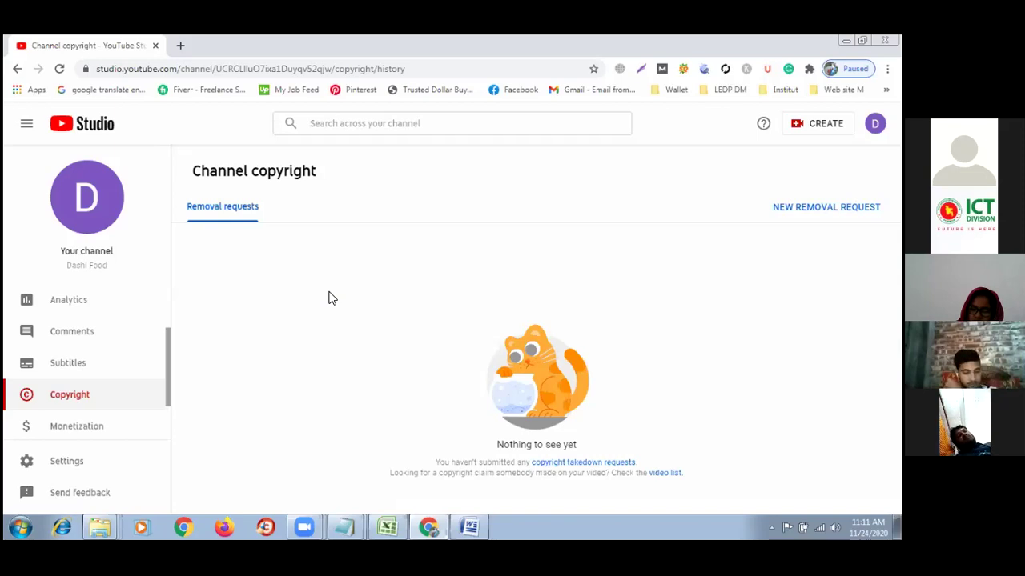
- Go from the Copyright page to the Monetization page, which shows the channel isn't eligible
{"action": "left_click", "coordinate": [74, 430]}
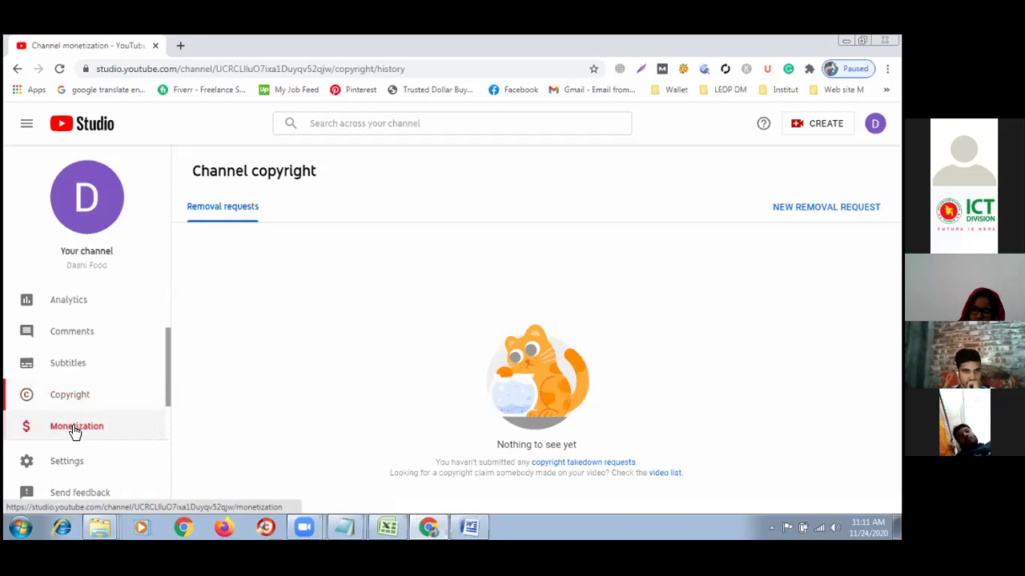
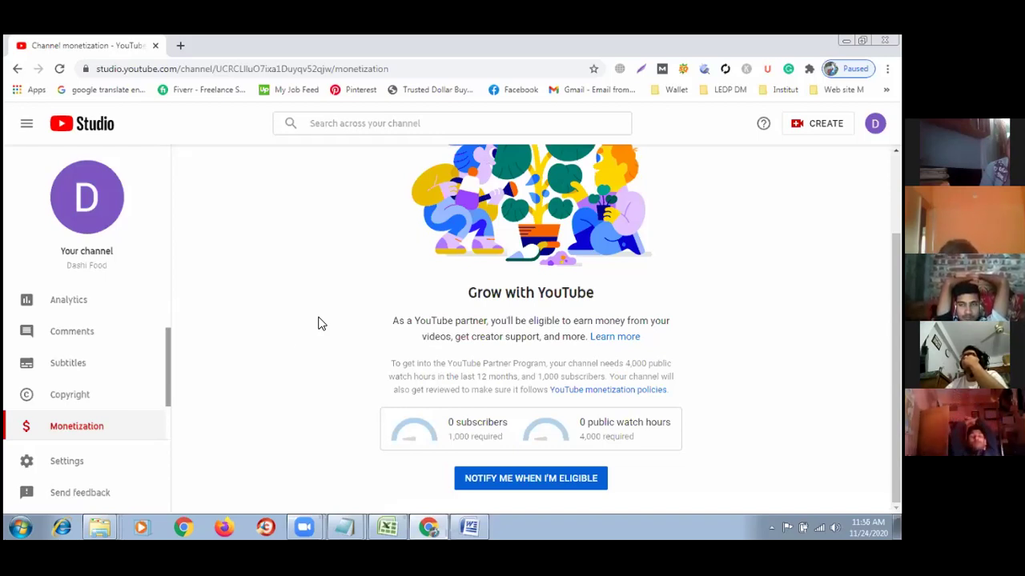
- Go to the Channel section of Studio settings and view its Advanced settings
{"action": "left_click", "coordinate": [69, 464]}
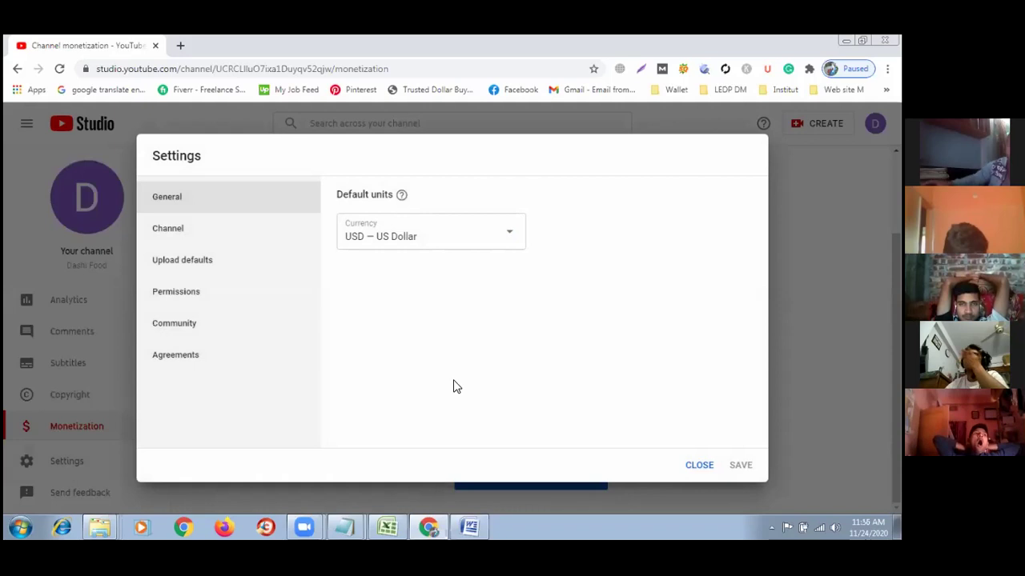
{"action": "left_click", "coordinate": [170, 233]}
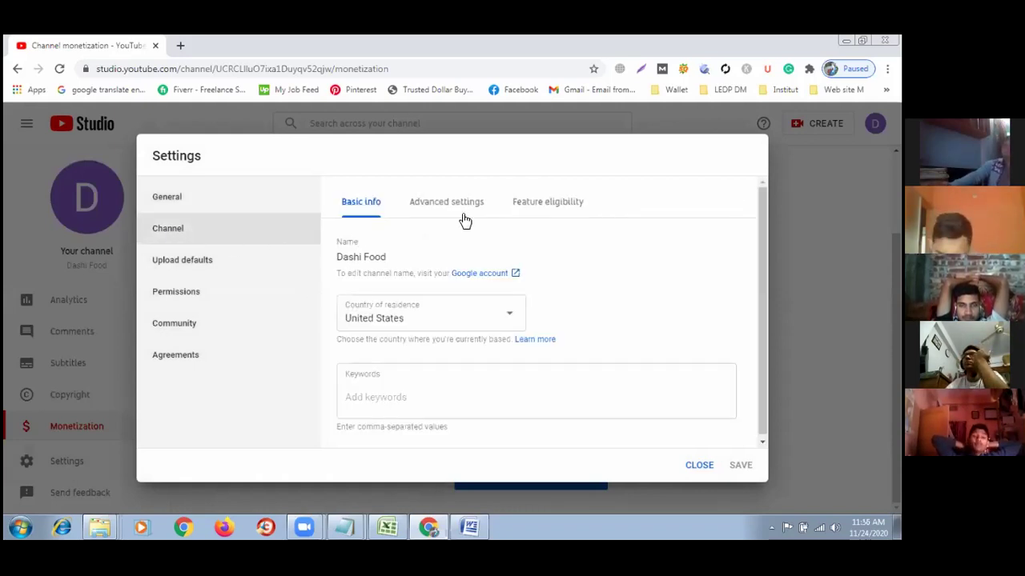
{"action": "left_click", "coordinate": [431, 205]}
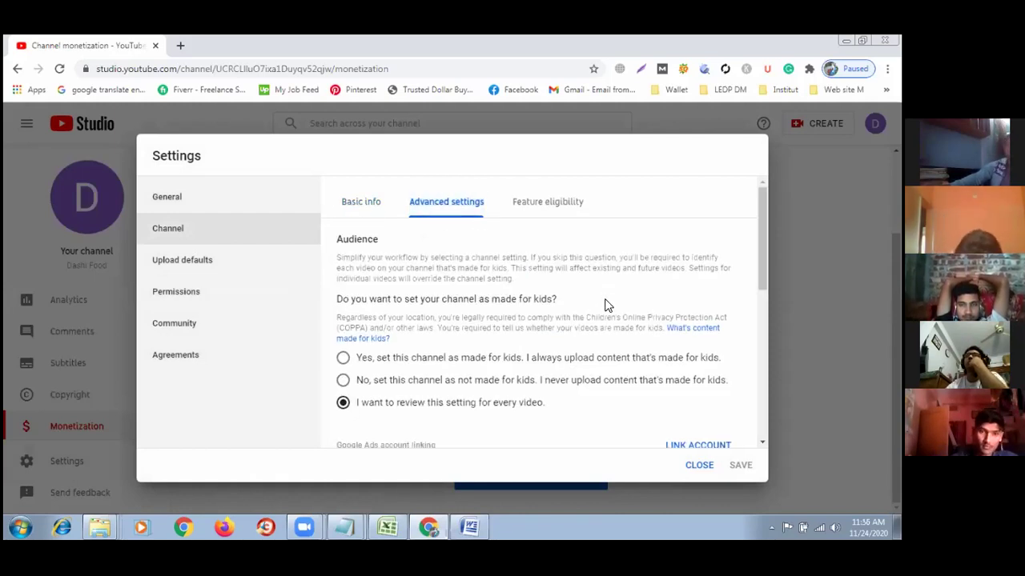
{"action": "scroll", "coordinate": [603, 303], "scroll_direction": "down", "scroll_amount": 5}
{"action": "scroll", "coordinate": [603, 307], "scroll_direction": "down", "scroll_amount": 3}
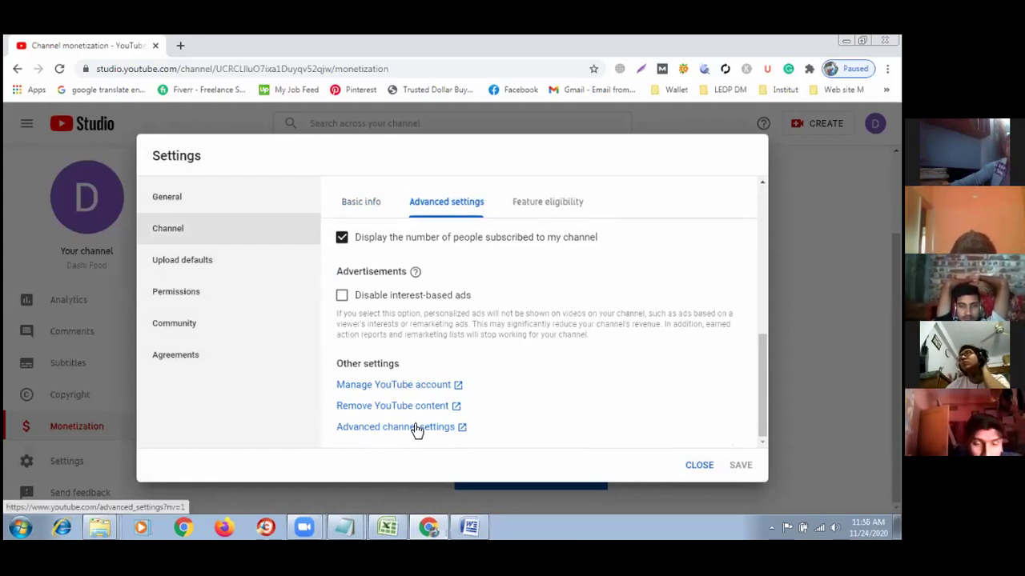
- Show Feature eligibility and expand the features that require phone verification
{"action": "left_click", "coordinate": [553, 205]}
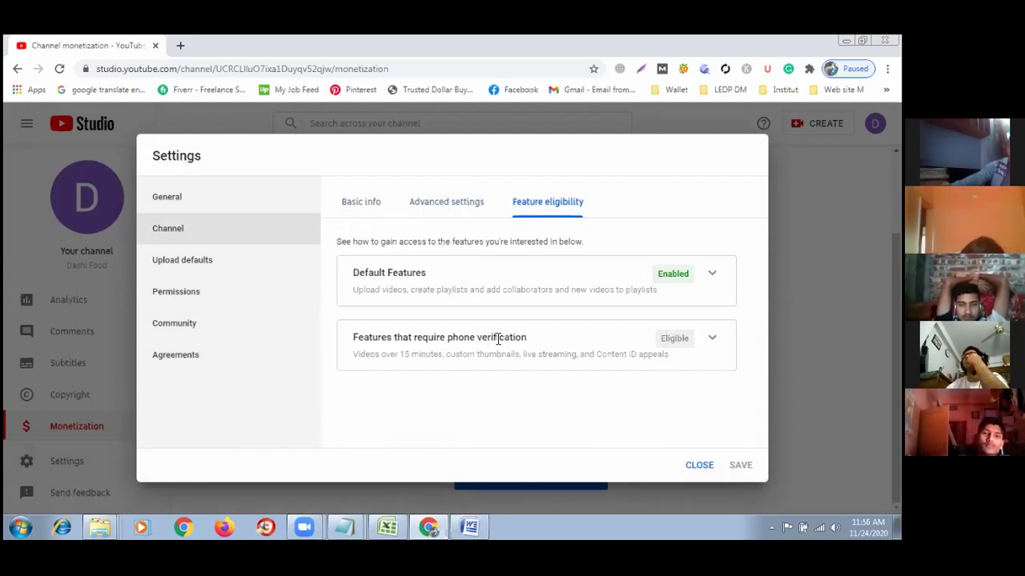
{"action": "left_click", "coordinate": [711, 341]}
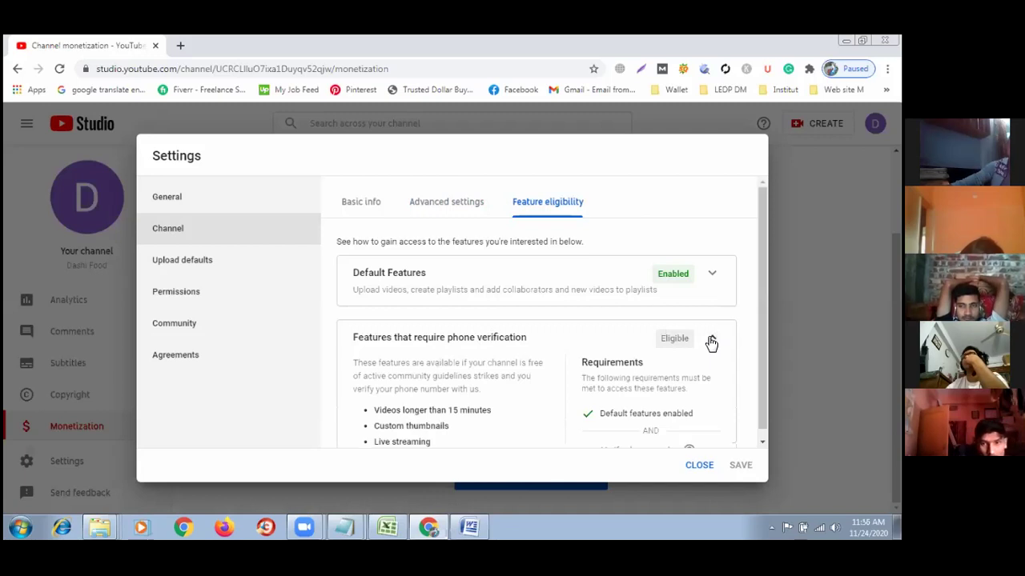
{"action": "scroll", "coordinate": [711, 343], "scroll_direction": "down", "scroll_amount": 1}
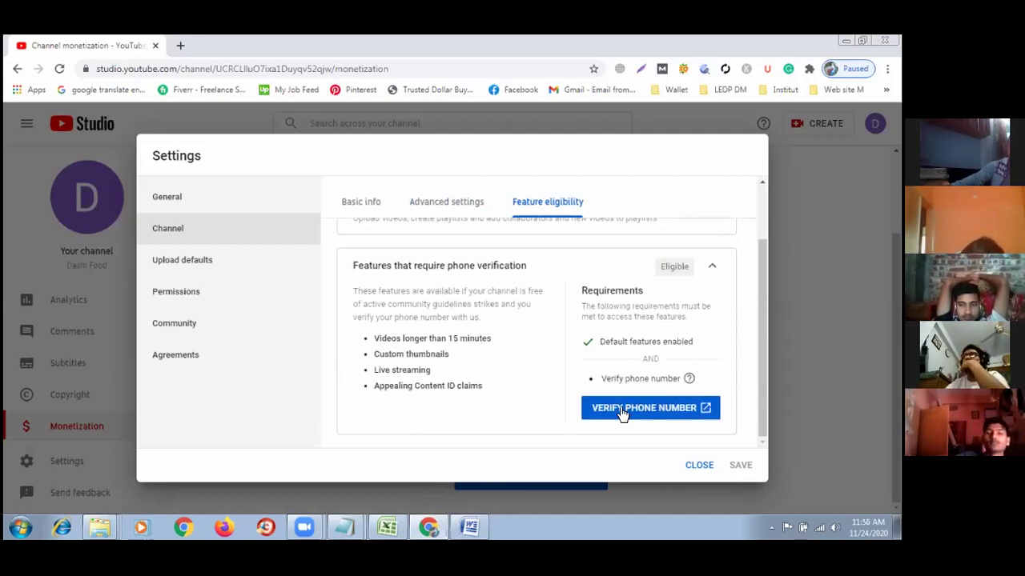
- Review the Upload defaults Basic info and Advanced tabs, ending at the Visibility and Tags fields
{"action": "left_click", "coordinate": [194, 265]}
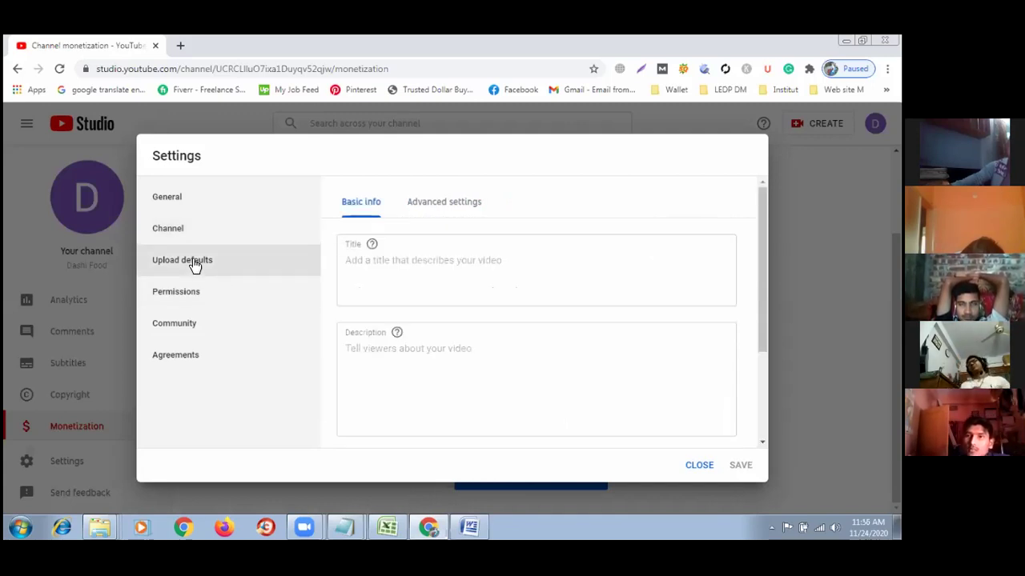
{"action": "scroll", "coordinate": [535, 297], "scroll_direction": "down", "scroll_amount": 3}
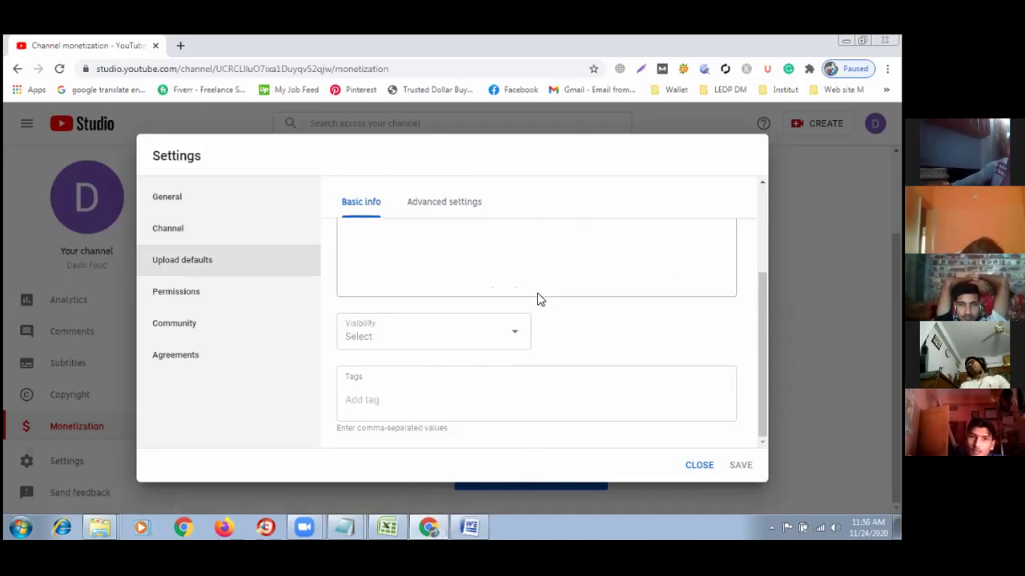
{"action": "scroll", "coordinate": [553, 328], "scroll_direction": "up", "scroll_amount": 3}
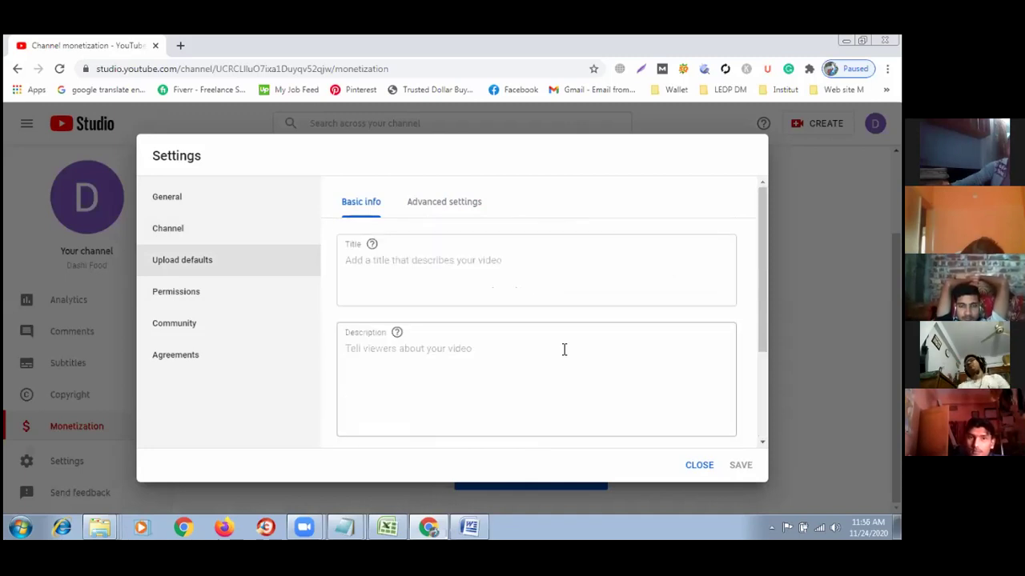
{"action": "left_click", "coordinate": [447, 203]}
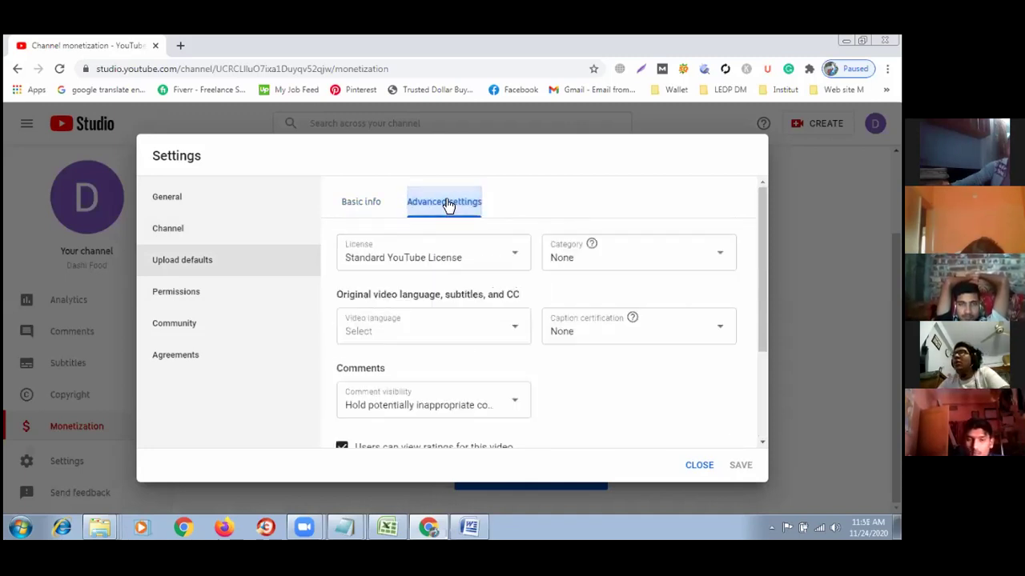
{"action": "scroll", "coordinate": [587, 356], "scroll_direction": "down", "scroll_amount": 1}
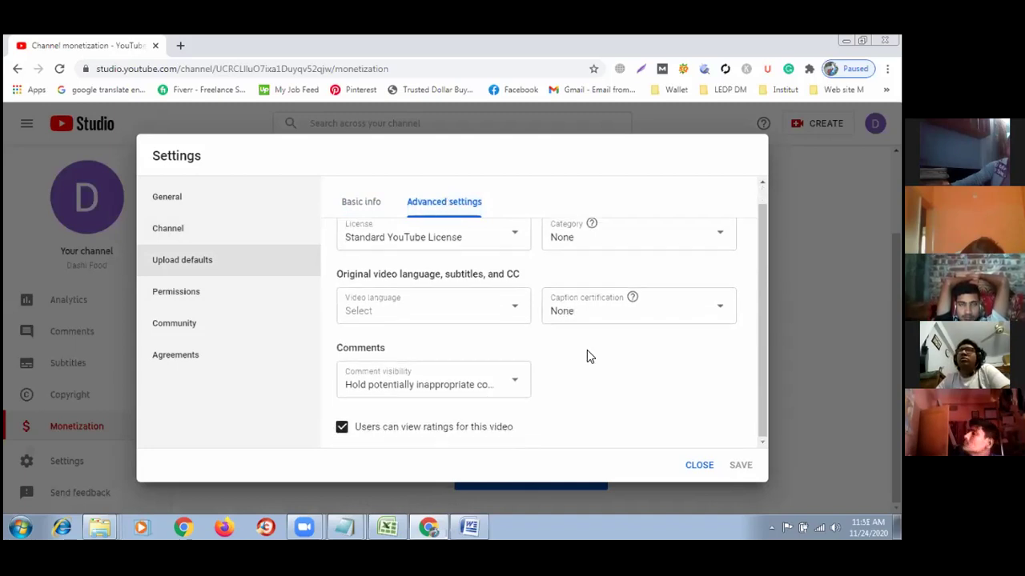
{"action": "left_click", "coordinate": [354, 202]}
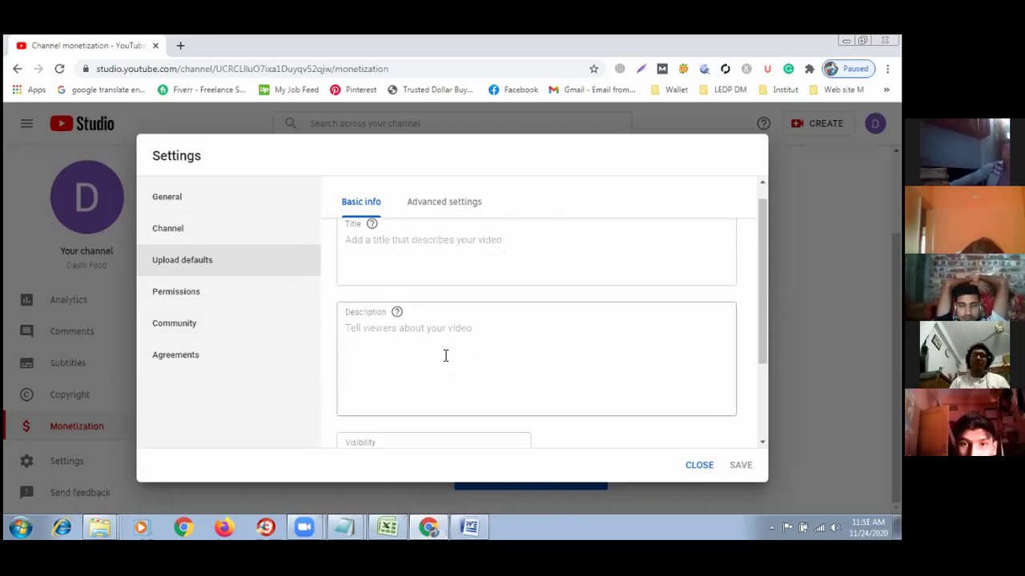
{"action": "scroll", "coordinate": [455, 346], "scroll_direction": "down", "scroll_amount": 3}
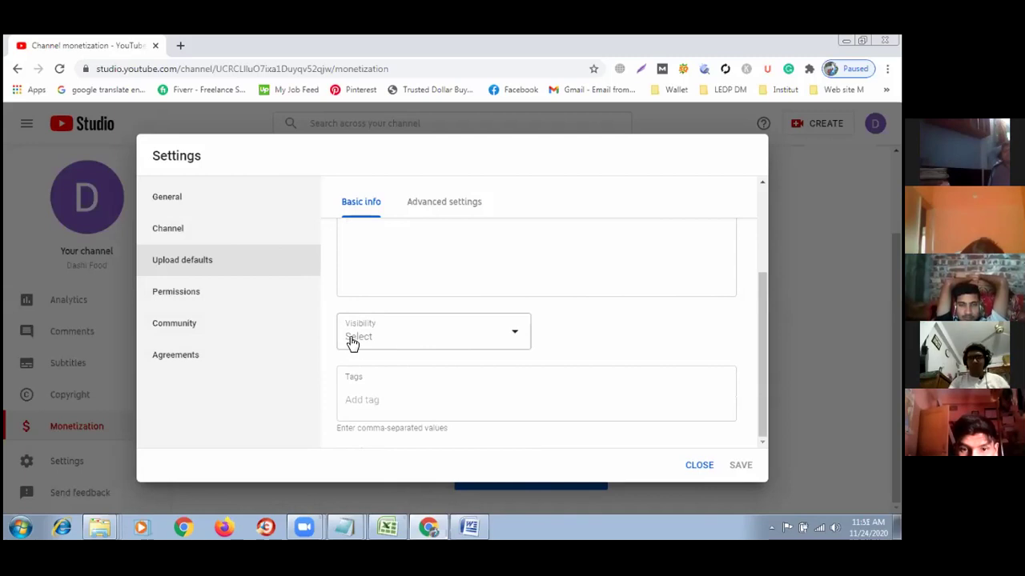
- Choose Public as the default visibility for new uploads, then go to Advanced settings
{"action": "left_click", "coordinate": [511, 337]}
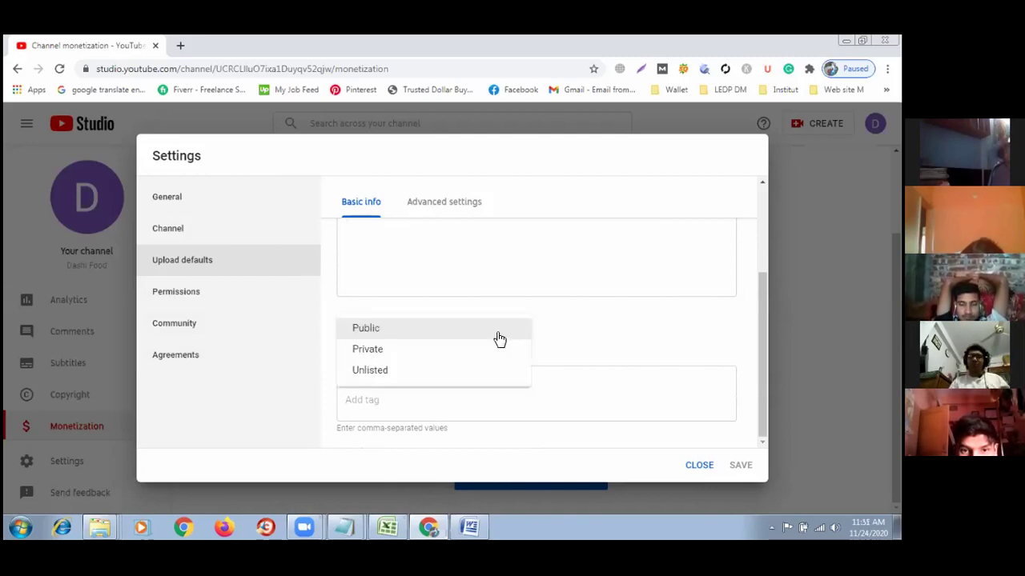
{"action": "left_click", "coordinate": [368, 331]}
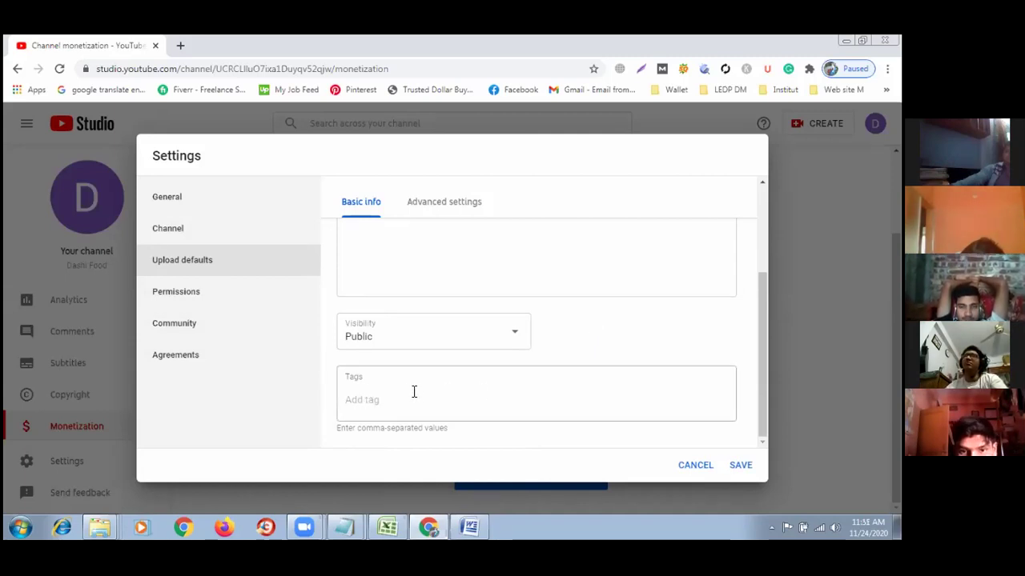
{"action": "left_click", "coordinate": [433, 209]}
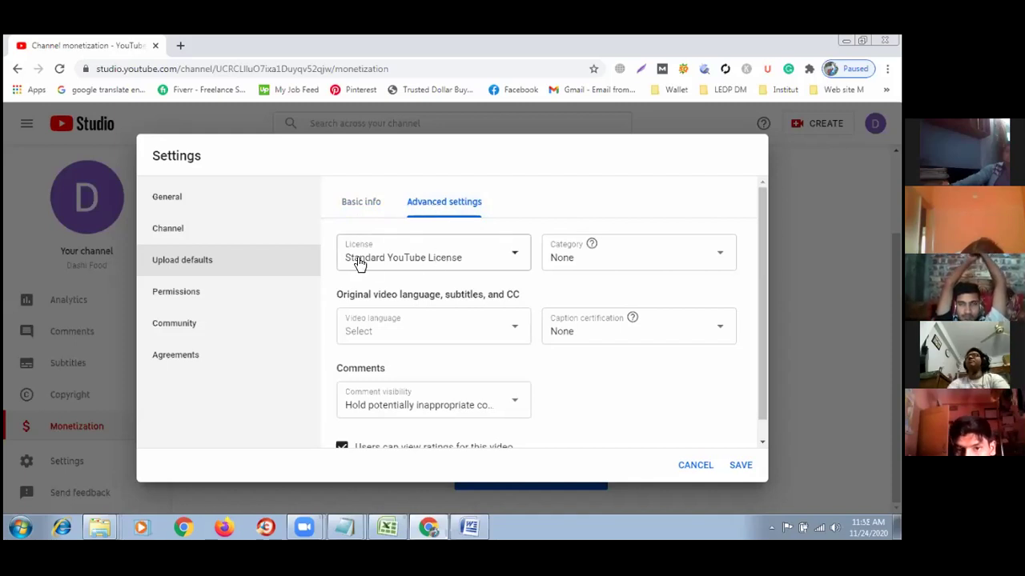
- Choose Standard YouTube License and the People & Blogs category in the advanced upload defaults
{"action": "left_click", "coordinate": [510, 257]}
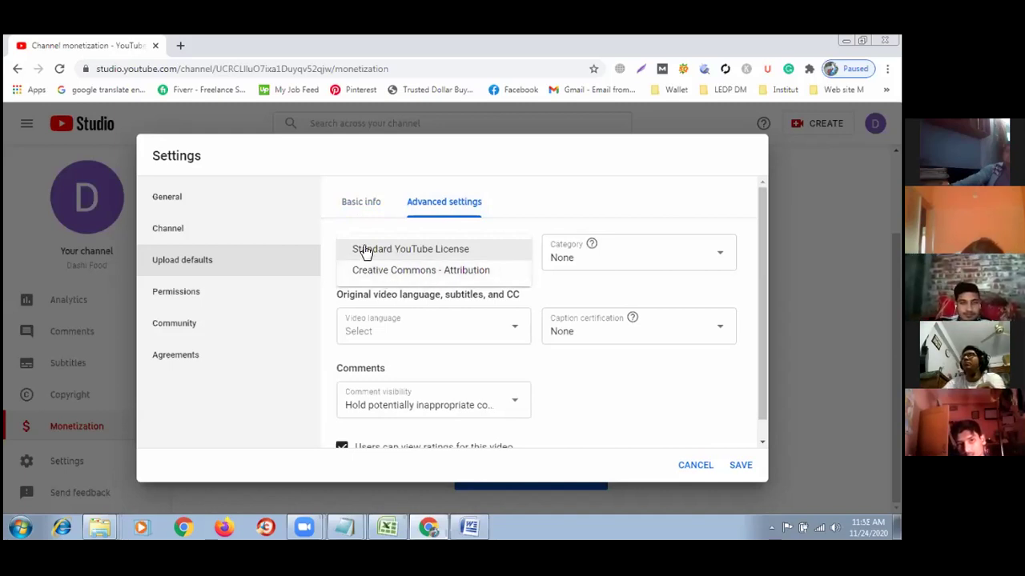
{"action": "left_click", "coordinate": [485, 257]}
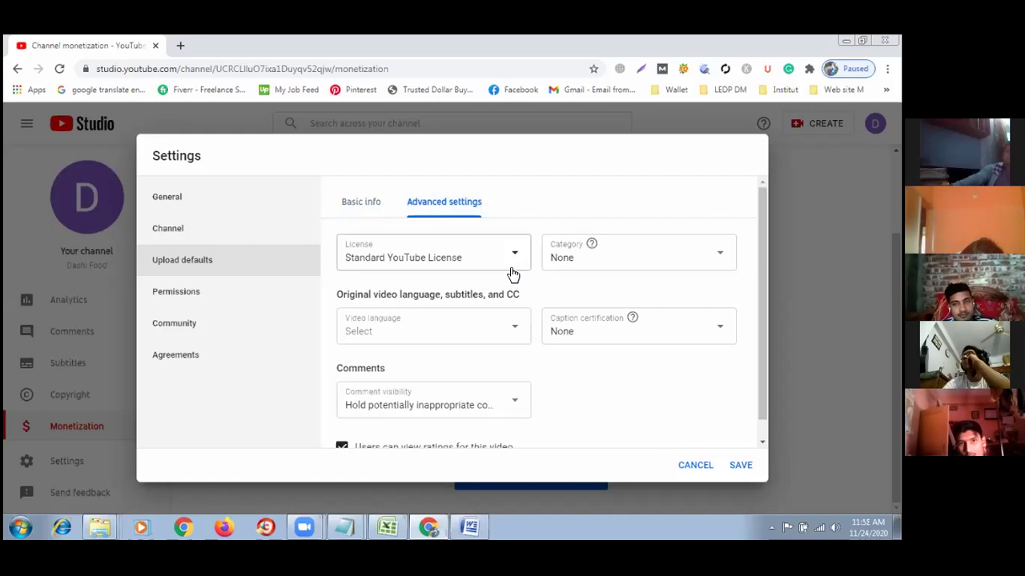
{"action": "left_click", "coordinate": [685, 261]}
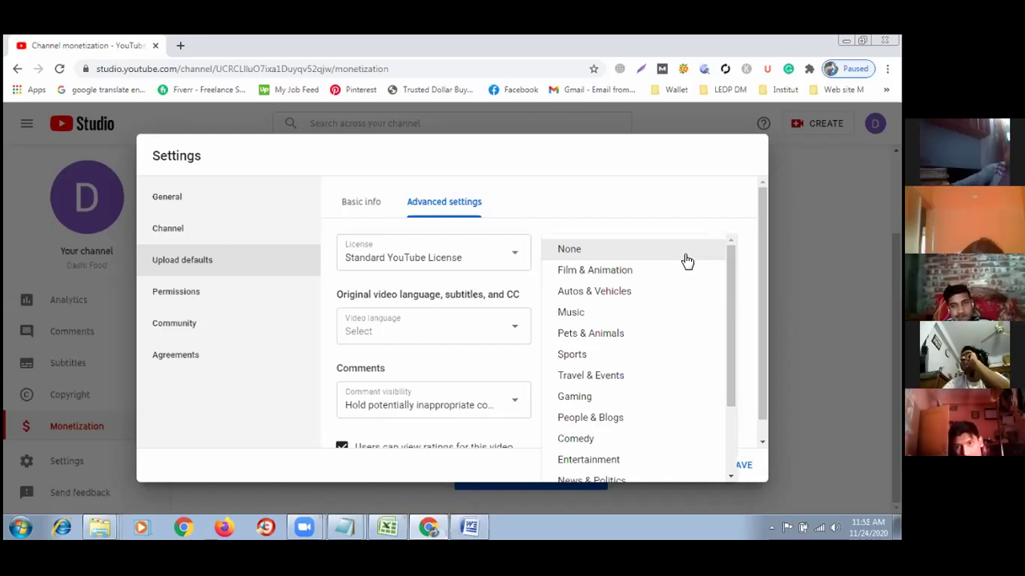
{"action": "scroll", "coordinate": [634, 324], "scroll_direction": "down", "scroll_amount": 2}
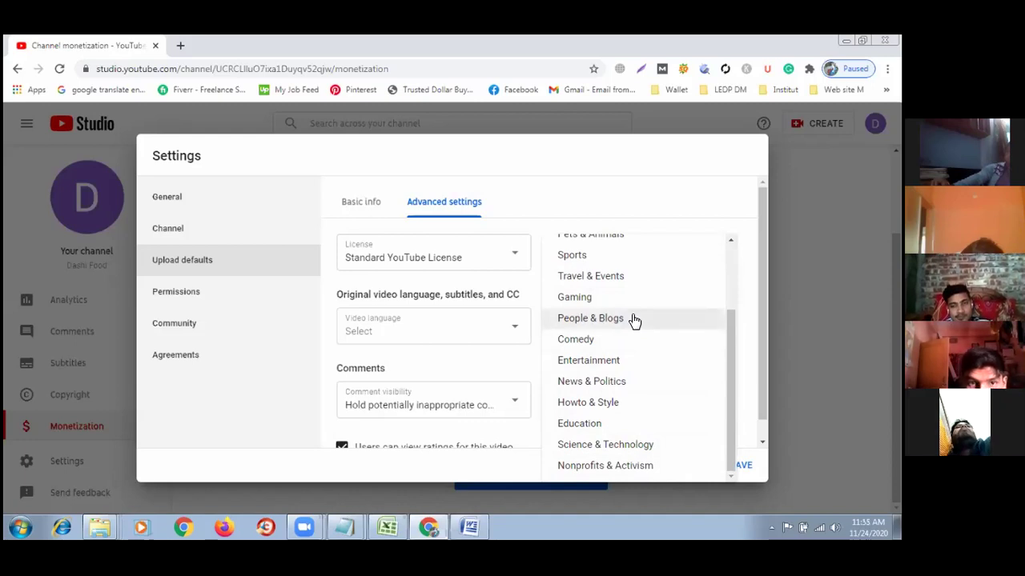
{"action": "left_click", "coordinate": [633, 321]}
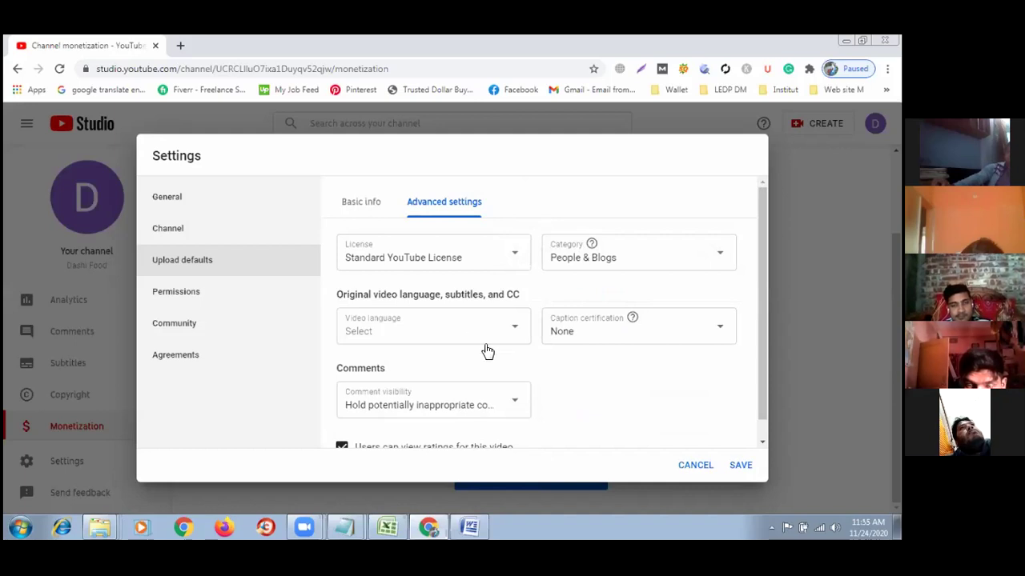
- Pick English (United States) from the Video language list in the upload defaults
{"action": "left_click", "coordinate": [510, 330]}
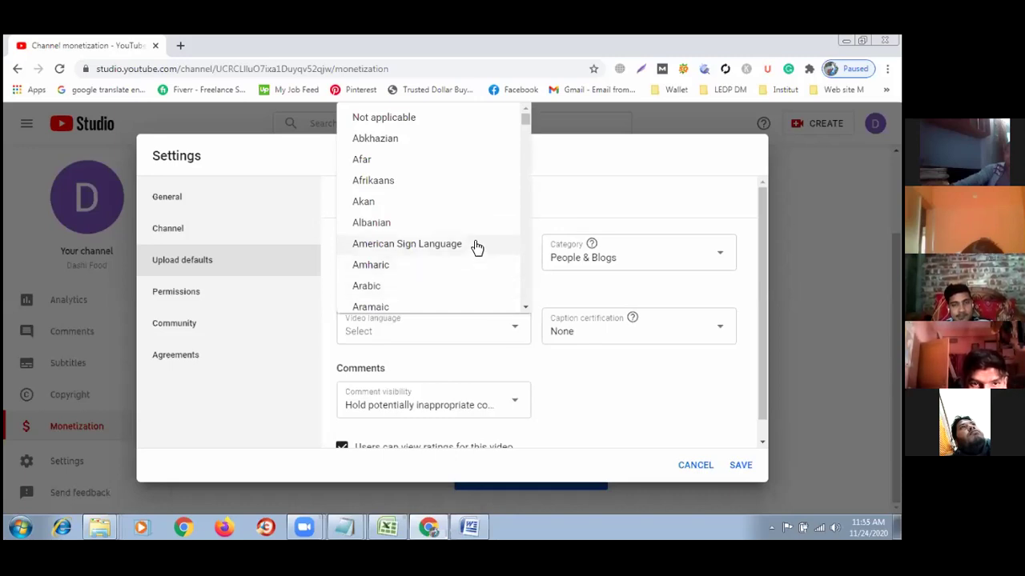
{"action": "scroll", "coordinate": [477, 248], "scroll_direction": "down", "scroll_amount": 1}
{"action": "scroll", "coordinate": [478, 248], "scroll_direction": "down", "scroll_amount": 3}
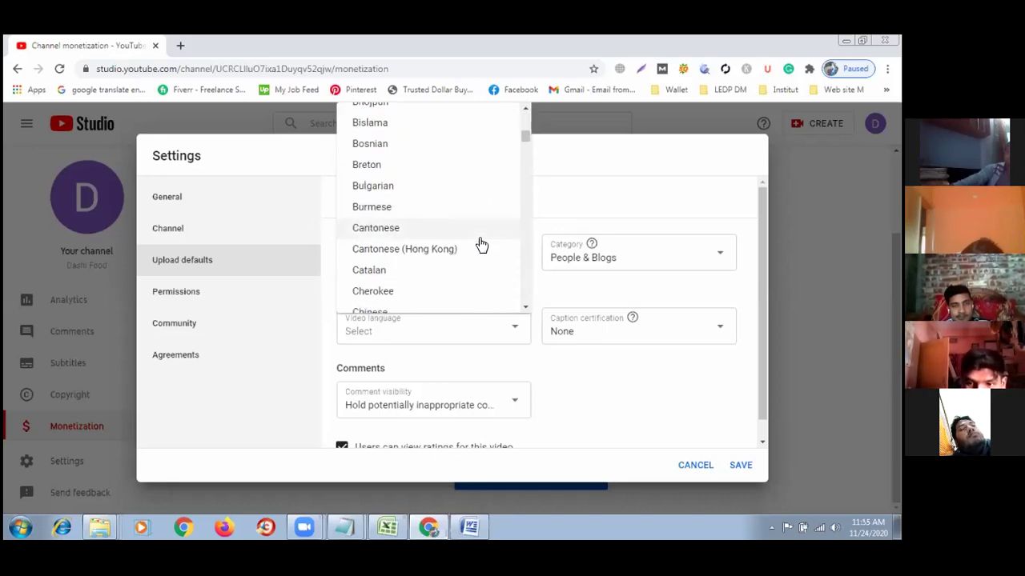
{"action": "scroll", "coordinate": [481, 245], "scroll_direction": "down", "scroll_amount": 3}
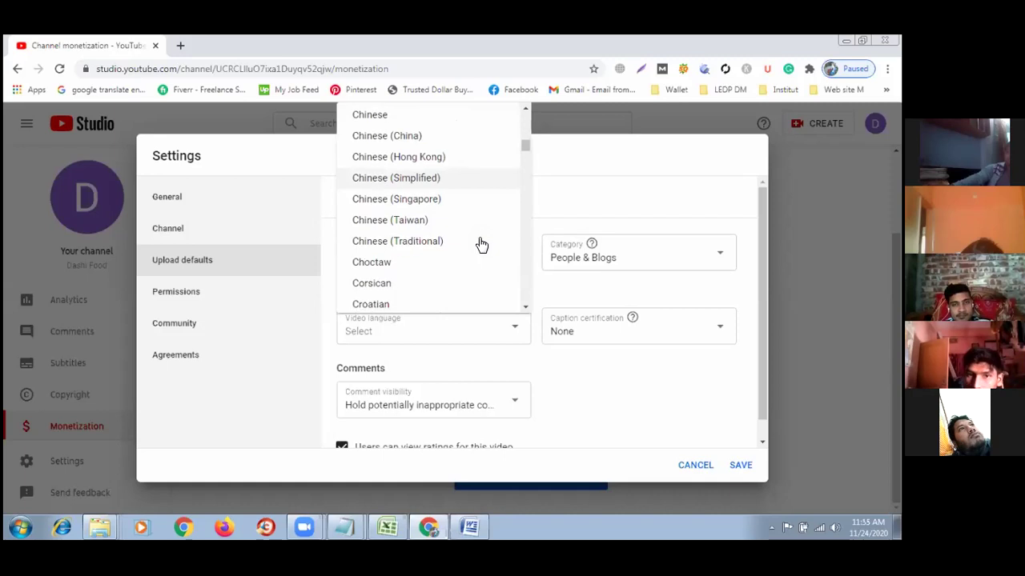
{"action": "scroll", "coordinate": [483, 244], "scroll_direction": "down", "scroll_amount": 4}
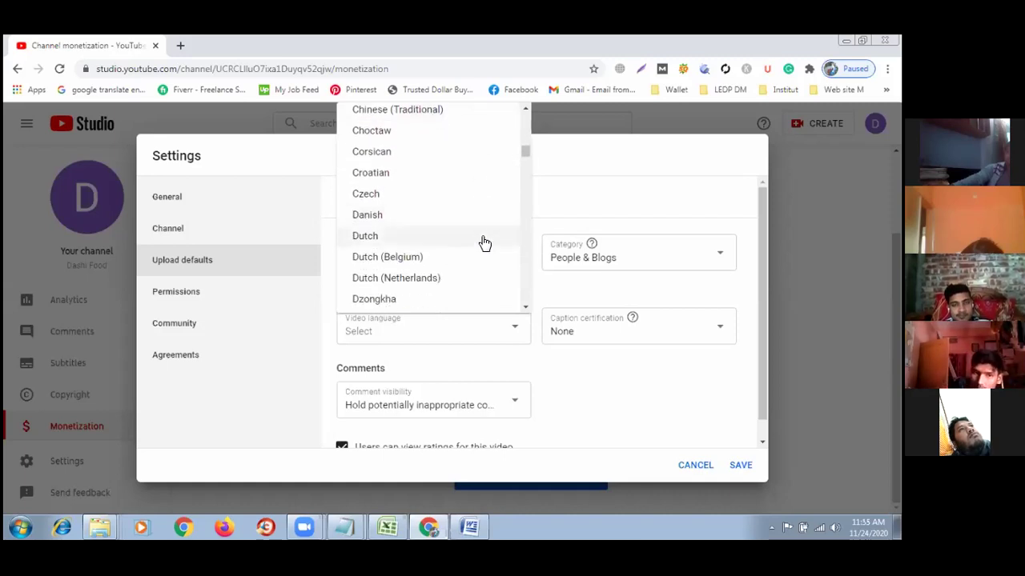
{"action": "scroll", "coordinate": [484, 243], "scroll_direction": "down", "scroll_amount": 1}
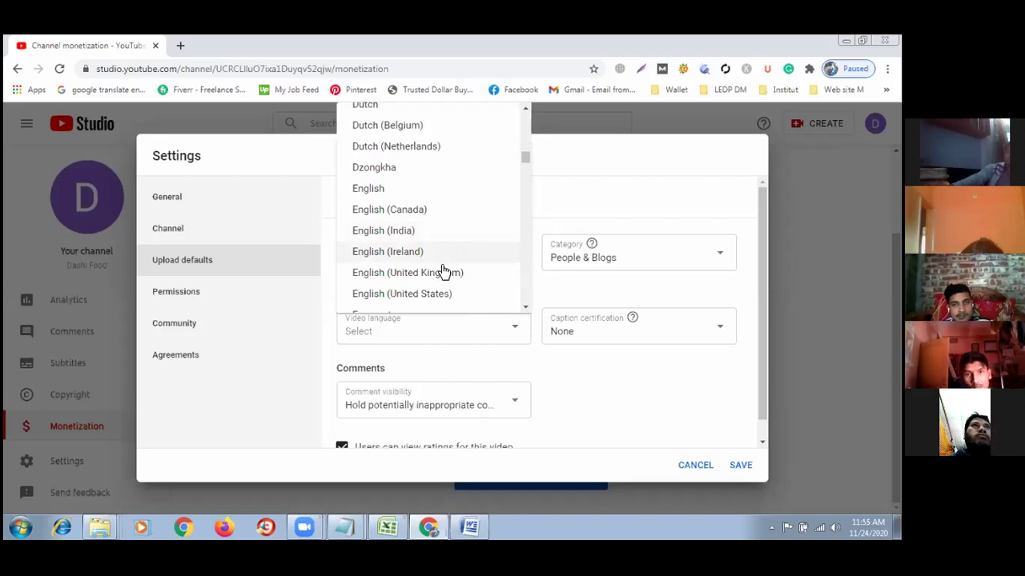
{"action": "left_click", "coordinate": [397, 293]}
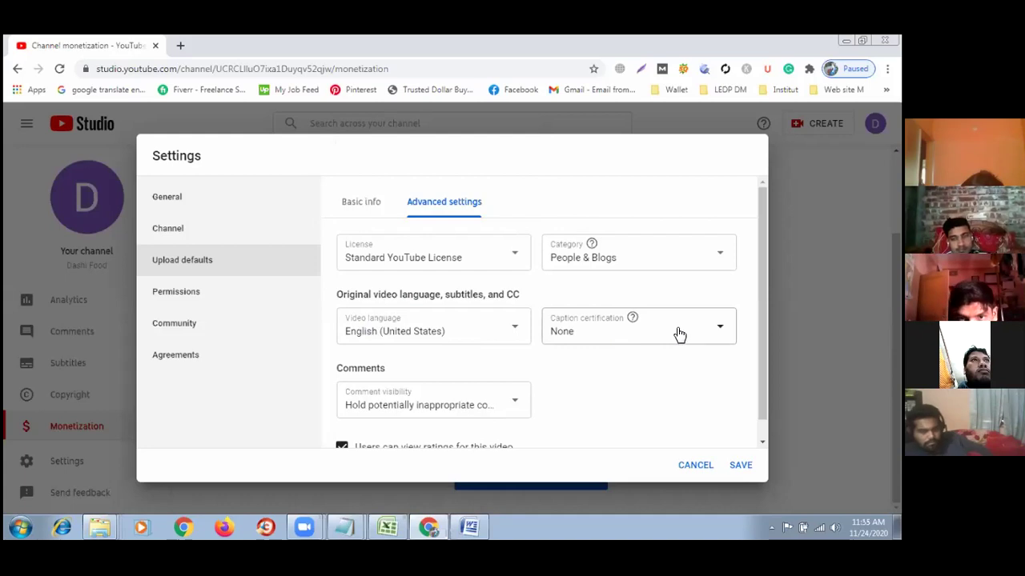
{"action": "scroll", "coordinate": [656, 355], "scroll_direction": "down", "scroll_amount": 1}
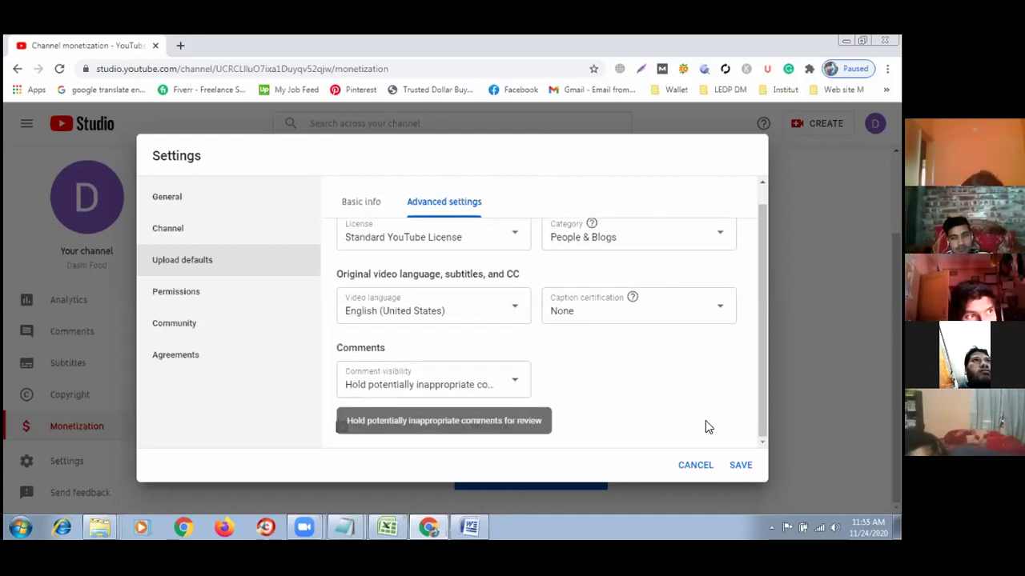
- Save the upload defaults and reopen their Advanced settings tab to confirm People & Blogs and English (United States)
{"action": "left_click", "coordinate": [741, 466]}
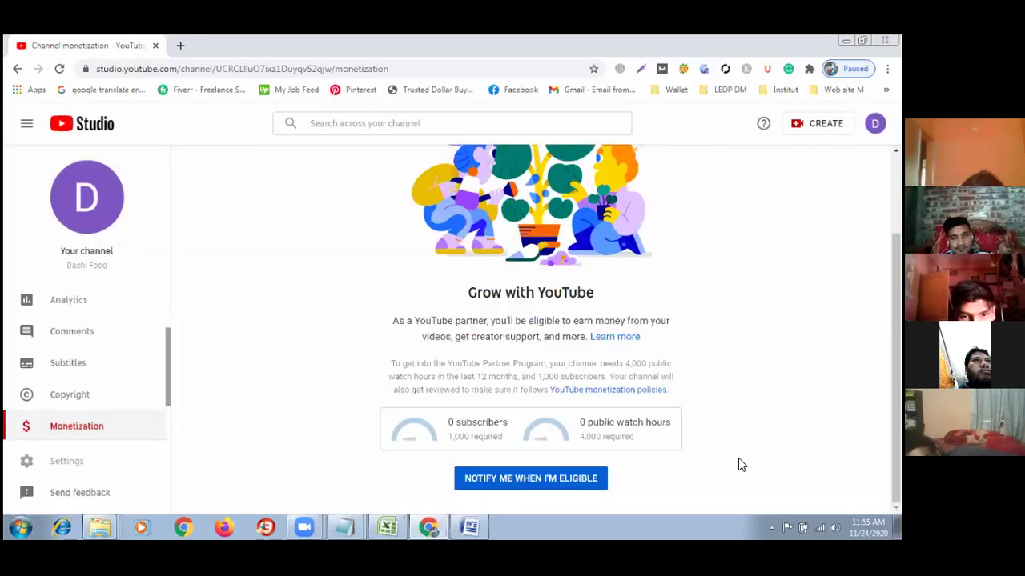
{"action": "left_click", "coordinate": [69, 462]}
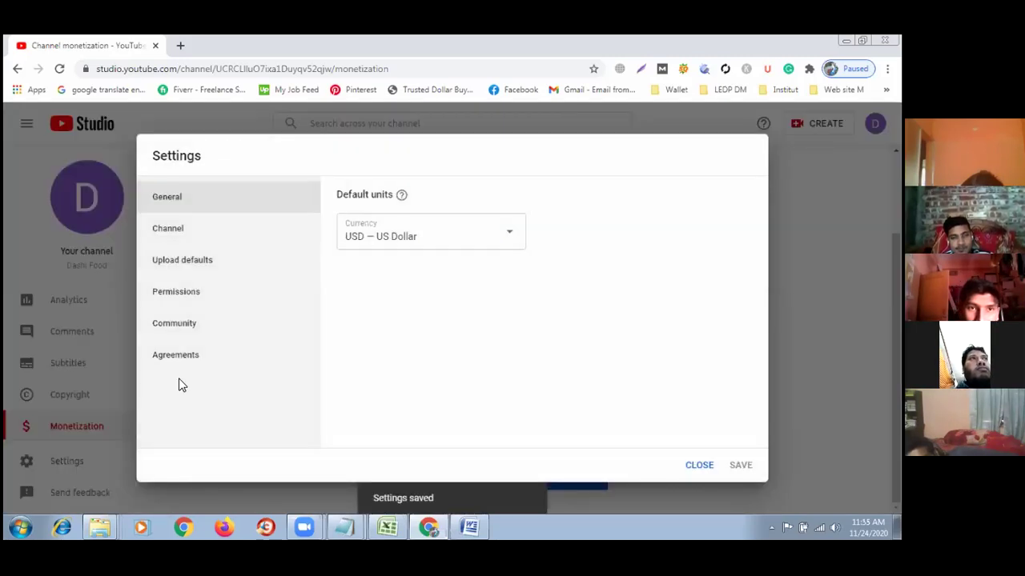
{"action": "left_click", "coordinate": [185, 266]}
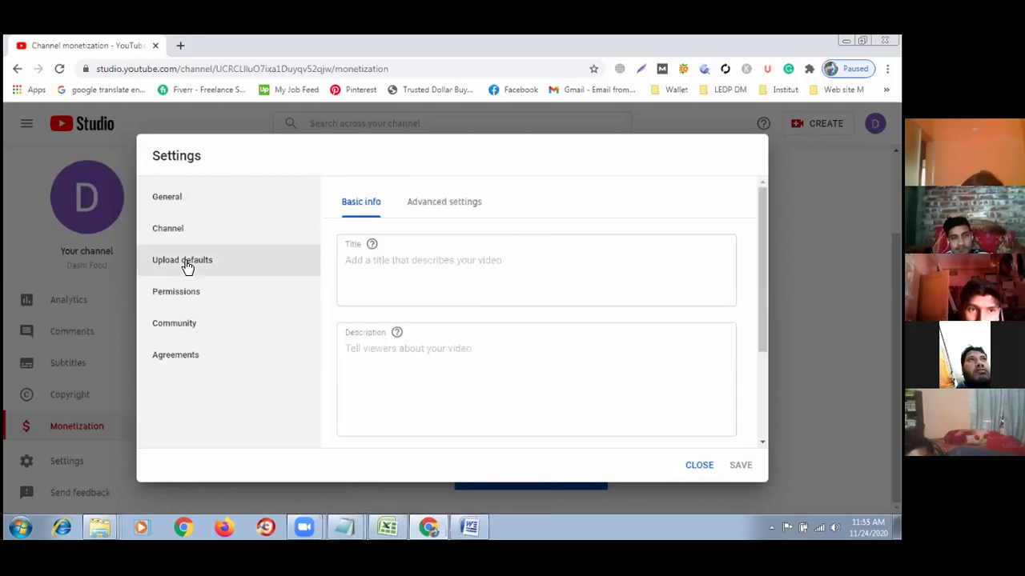
{"action": "left_click", "coordinate": [451, 207]}
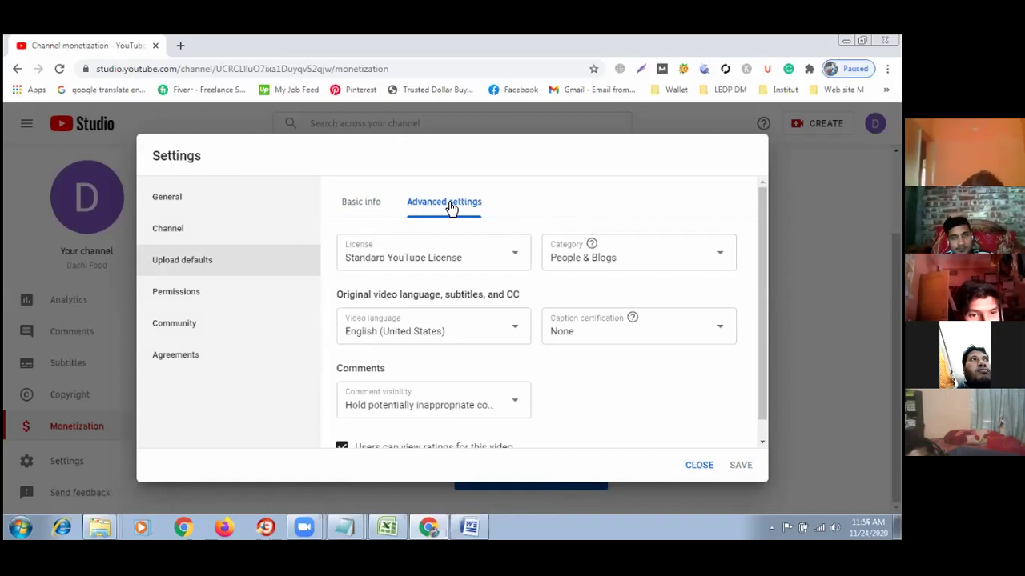
- Browse the Permissions, Community filter and Agreements pages of the channel settings
{"action": "left_click", "coordinate": [183, 295]}
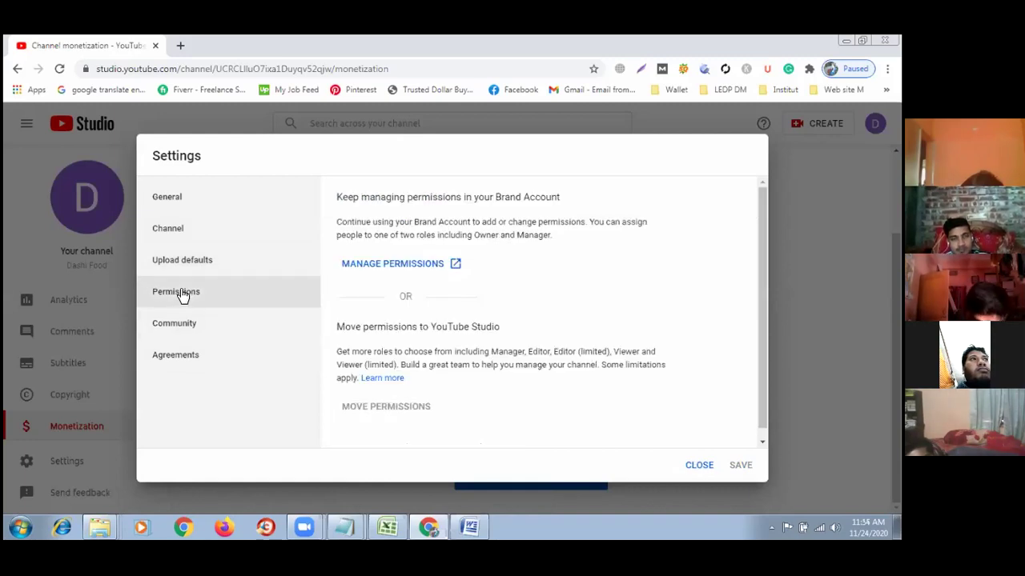
{"action": "scroll", "coordinate": [491, 342], "scroll_direction": "down", "scroll_amount": 1}
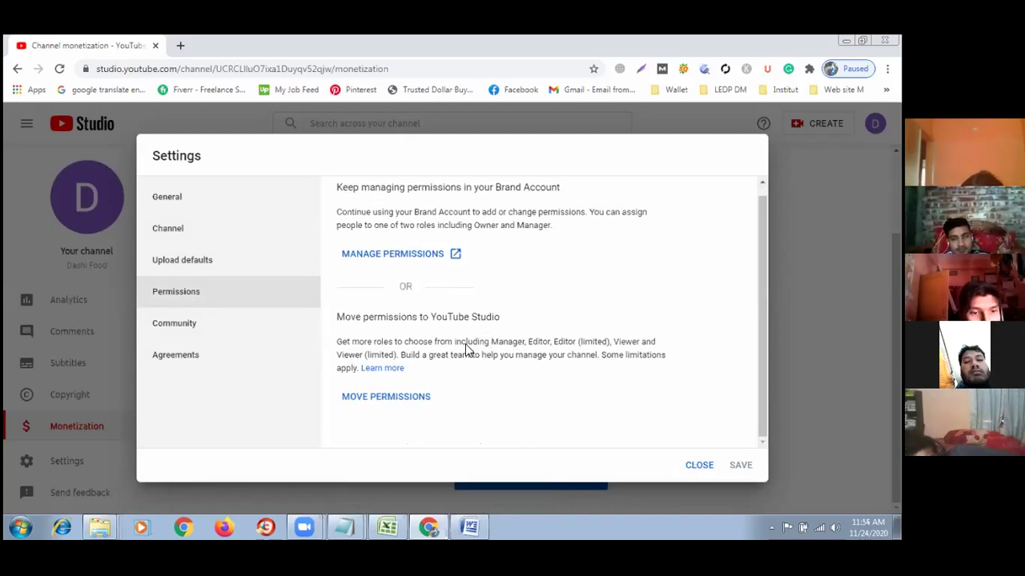
{"action": "scroll", "coordinate": [504, 348], "scroll_direction": "up", "scroll_amount": 1}
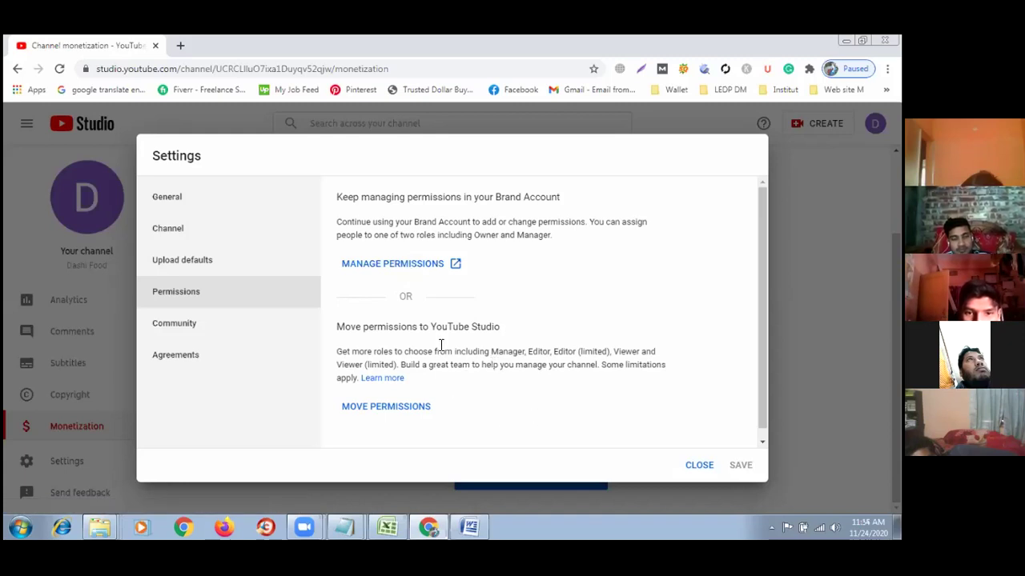
{"action": "left_click", "coordinate": [190, 328]}
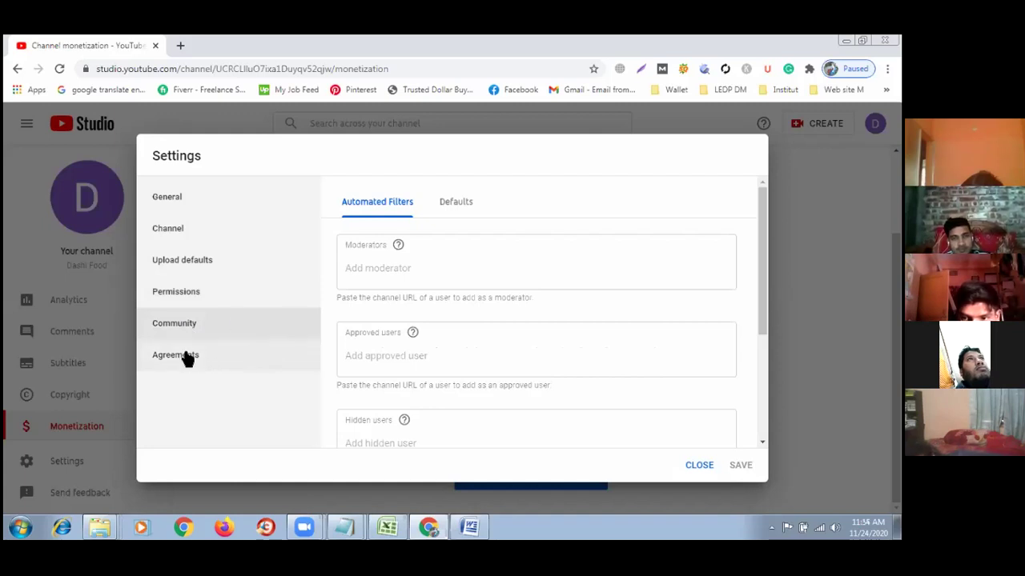
{"action": "left_click", "coordinate": [185, 358]}
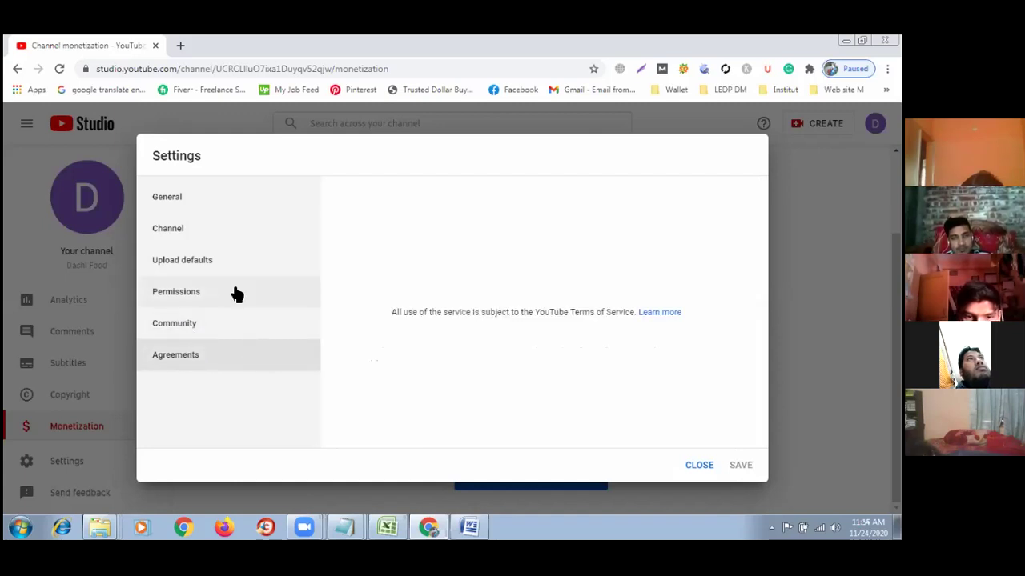
- Follow the Advanced channel settings link from Channel > Advanced settings into a new tab
{"action": "left_click", "coordinate": [178, 233]}
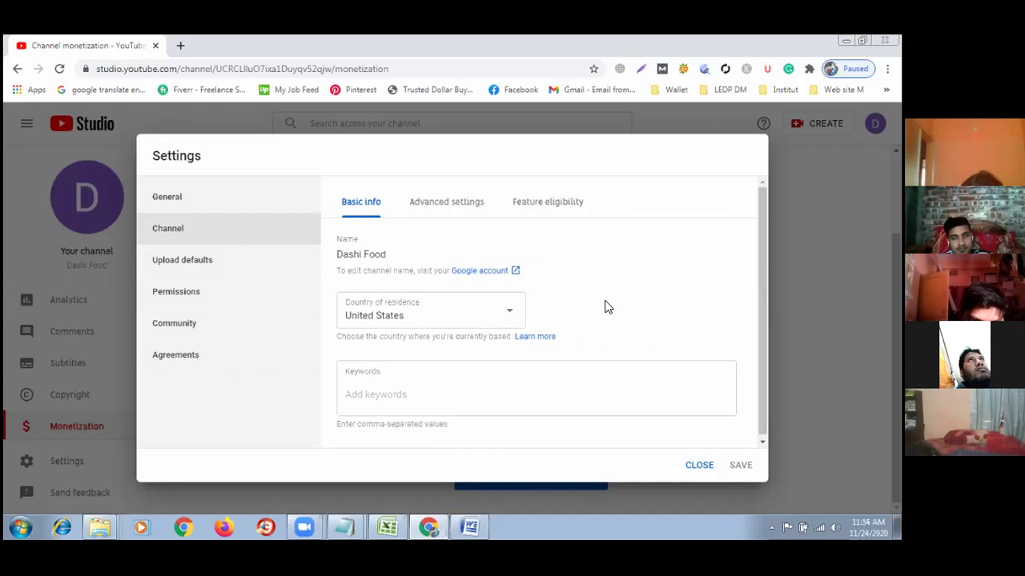
{"action": "left_click", "coordinate": [450, 204]}
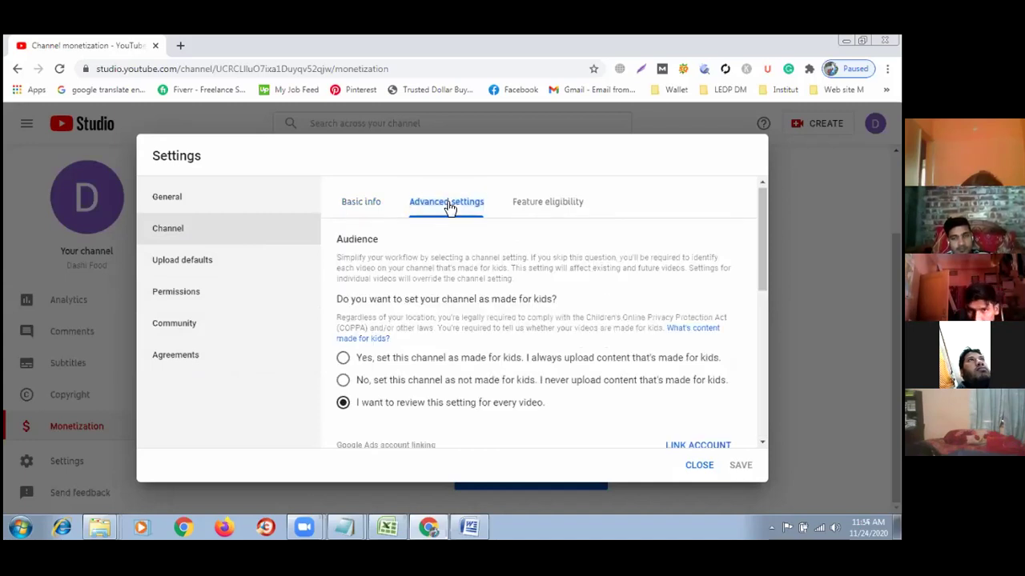
{"action": "scroll", "coordinate": [464, 337], "scroll_direction": "down", "scroll_amount": 5}
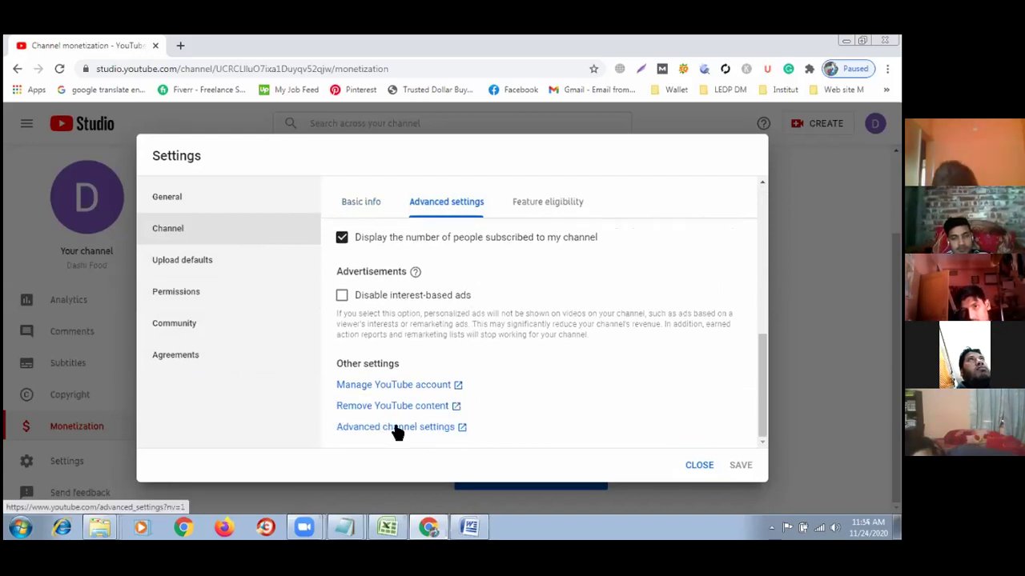
{"action": "left_click", "coordinate": [422, 427]}
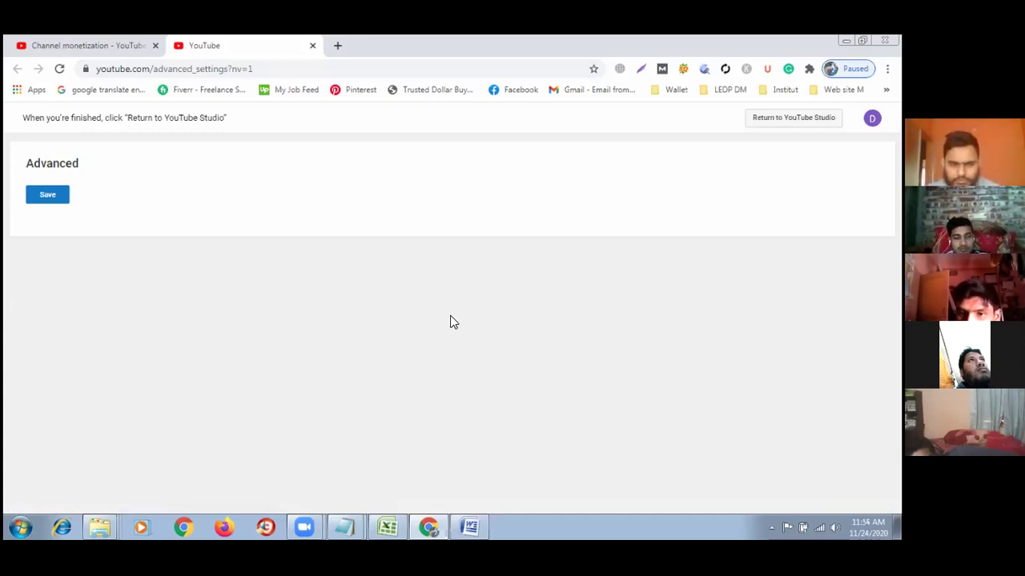
- Save the classic Advanced settings page, reload it twice, and close that tab
{"action": "left_click", "coordinate": [48, 196]}
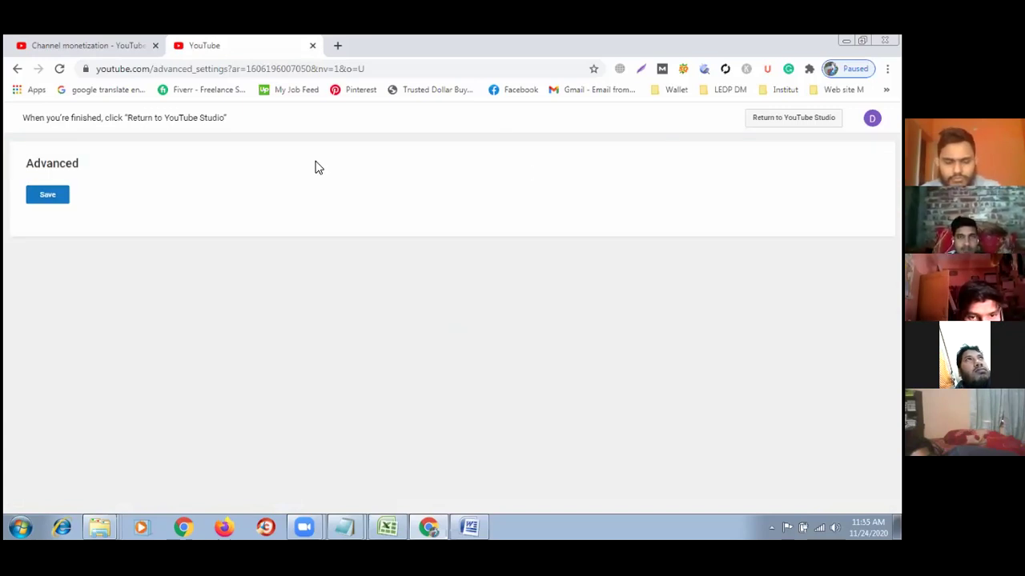
{"action": "left_click", "coordinate": [59, 69]}
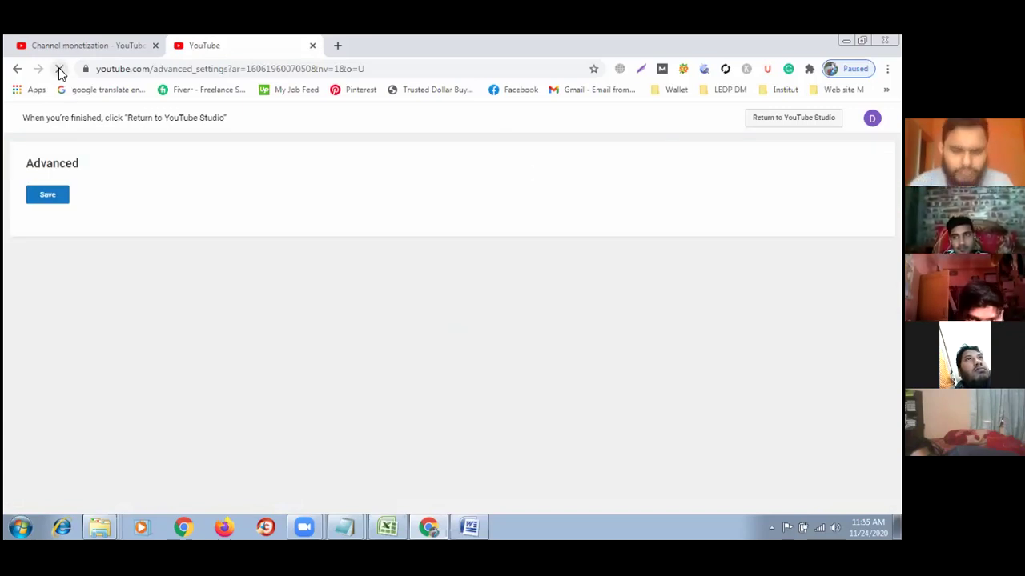
{"action": "left_click", "coordinate": [59, 69]}
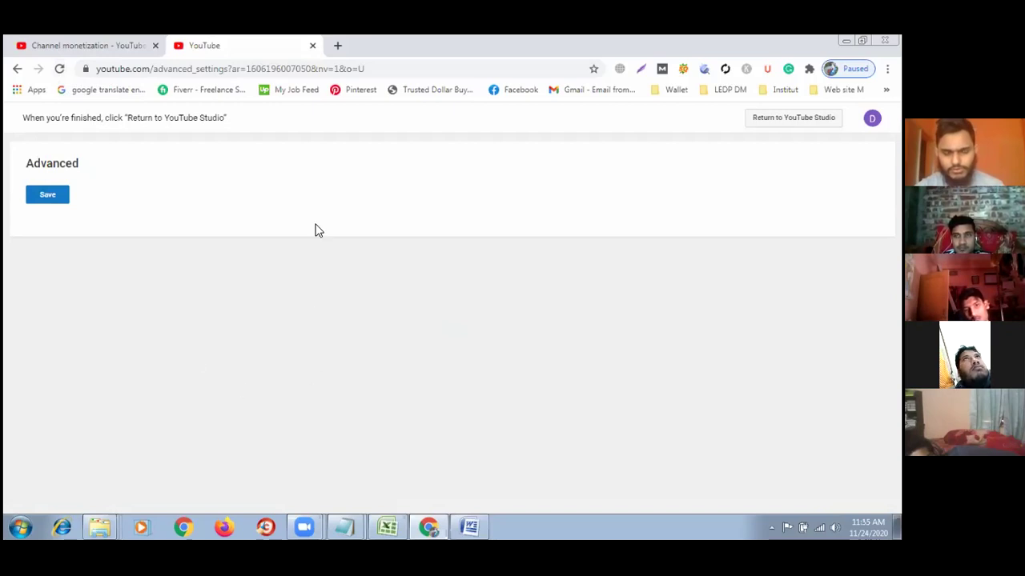
{"action": "left_click", "coordinate": [311, 45]}
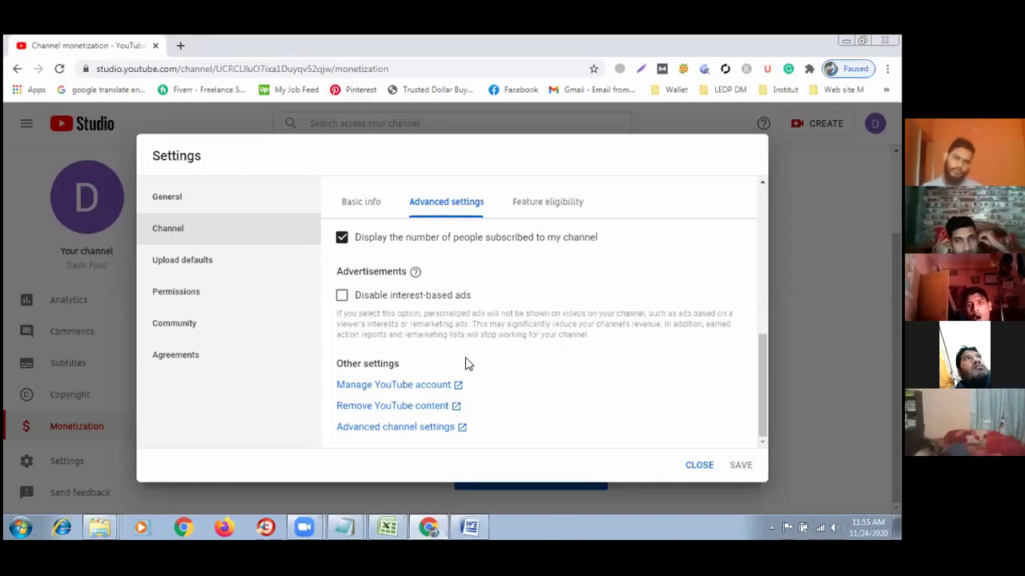
- Expand the phone-verification features under Feature eligibility and launch Verify Phone Number in a new tab
{"action": "left_click", "coordinate": [542, 207]}
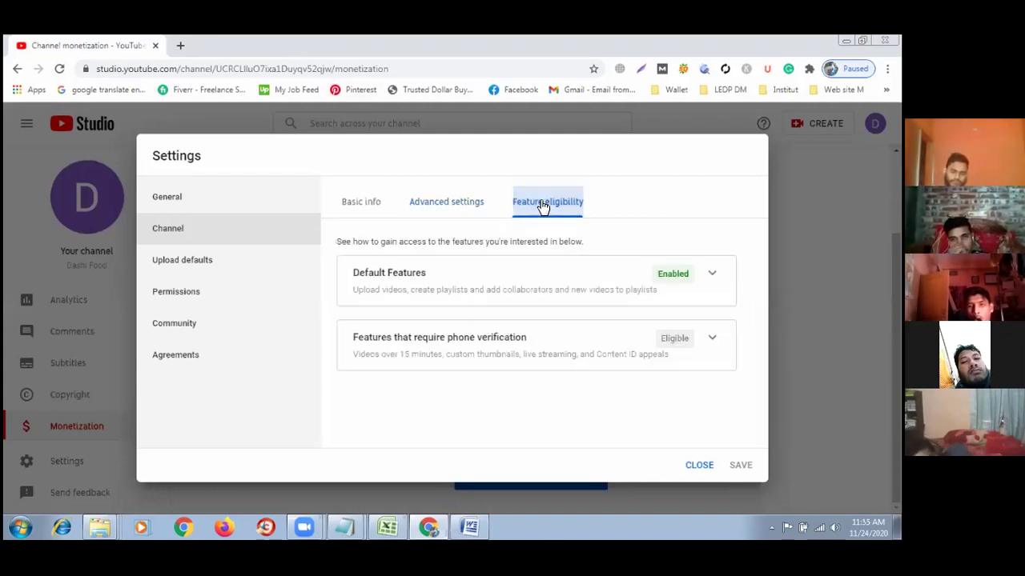
{"action": "left_click", "coordinate": [710, 340]}
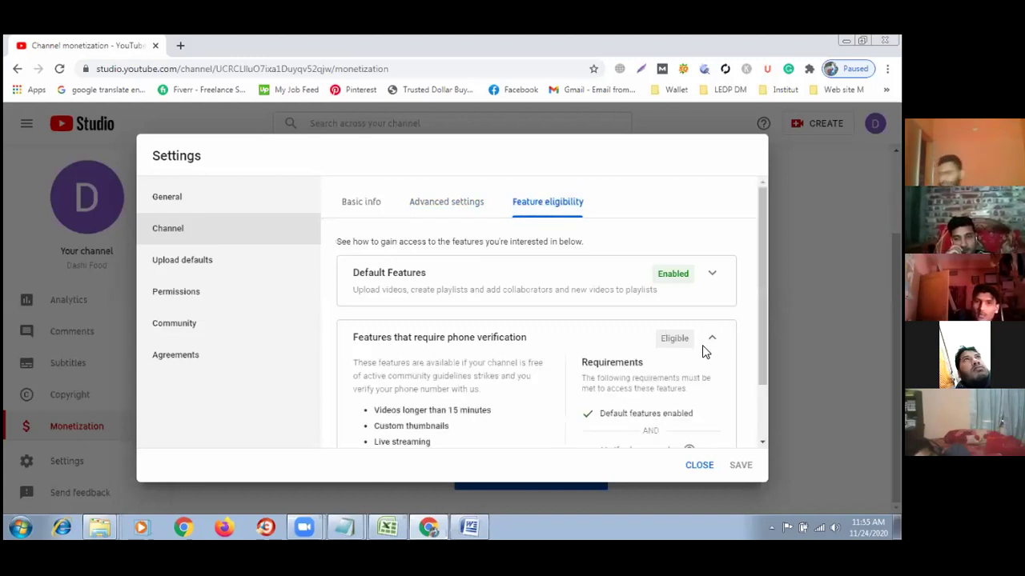
{"action": "scroll", "coordinate": [702, 345], "scroll_direction": "down", "scroll_amount": 1}
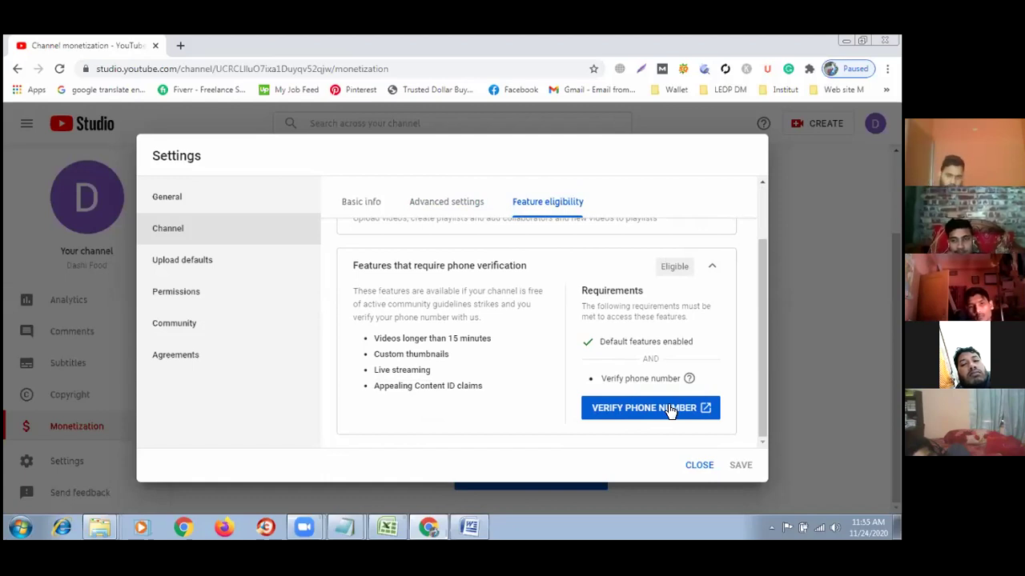
{"action": "left_click", "coordinate": [671, 409]}
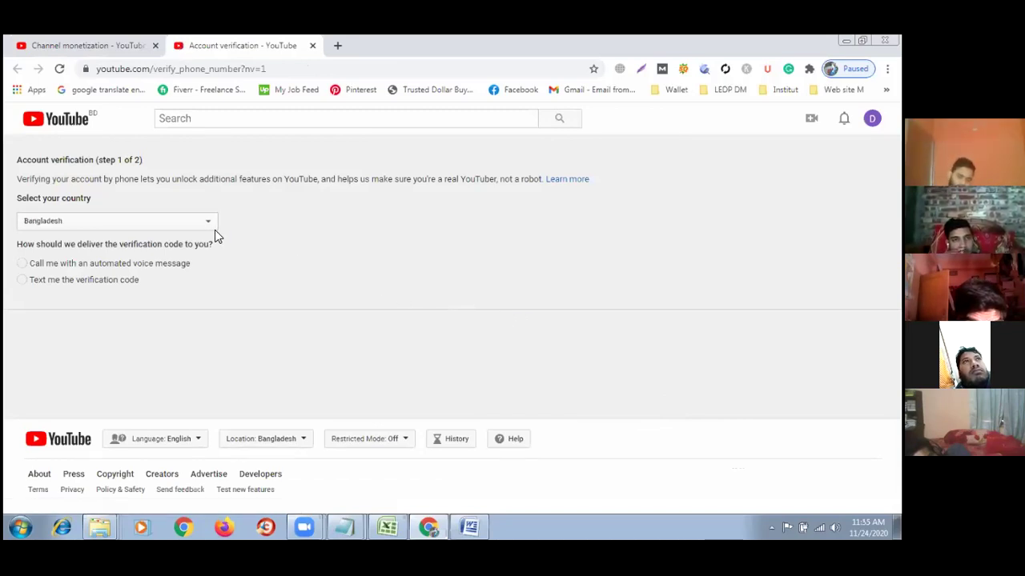
{"action": "left_click", "coordinate": [103, 48]}
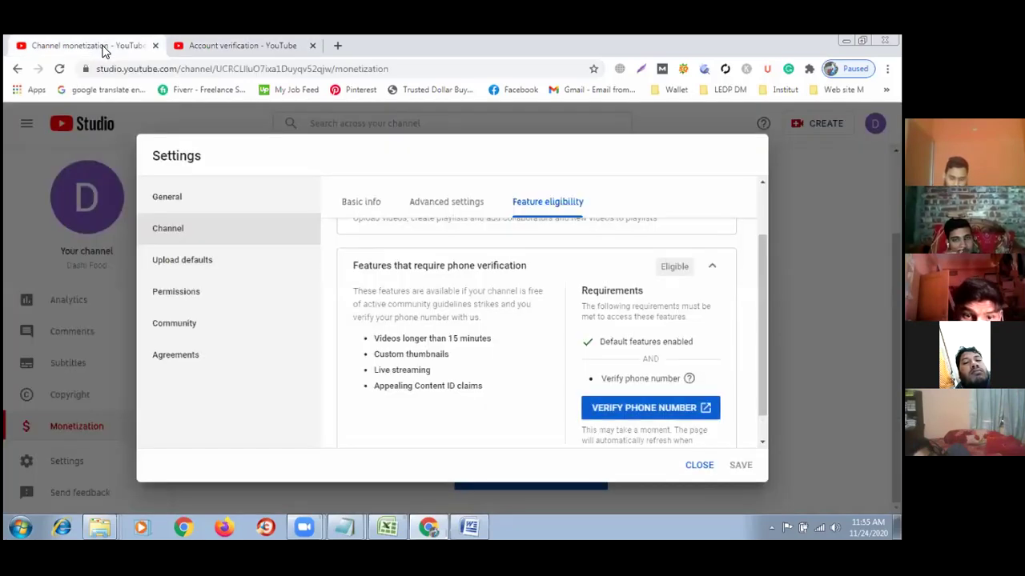
- Close the settings and go from the dashboard to the Dashi Food public channel page
{"action": "left_click", "coordinate": [699, 466]}
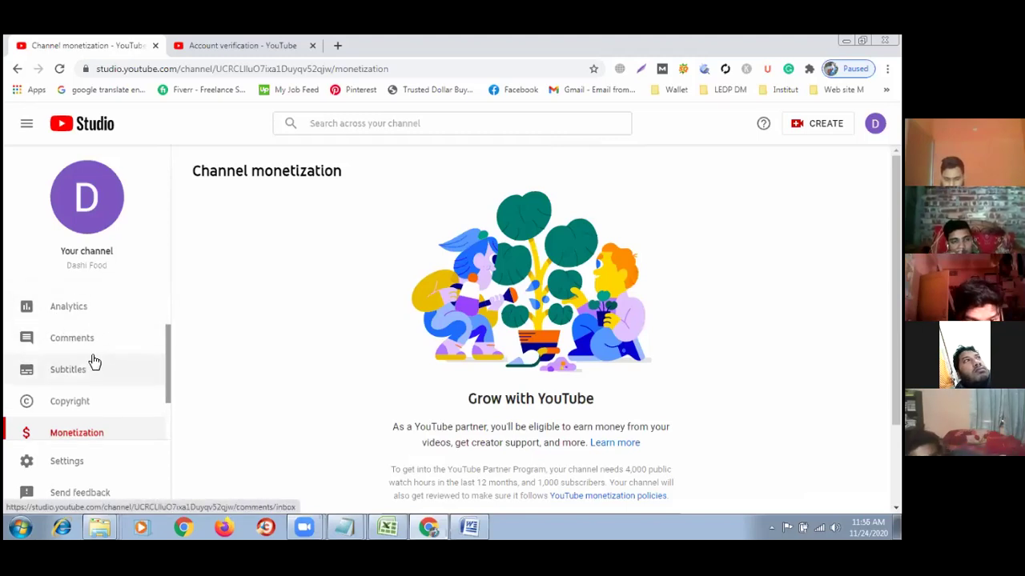
{"action": "scroll", "coordinate": [145, 387], "scroll_direction": "up", "scroll_amount": 2}
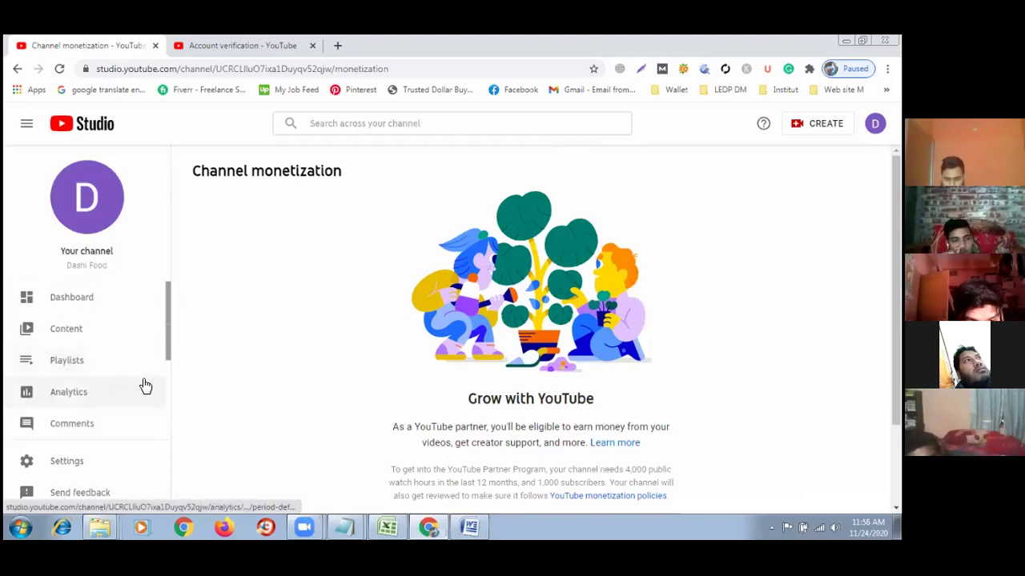
{"action": "left_click", "coordinate": [71, 301]}
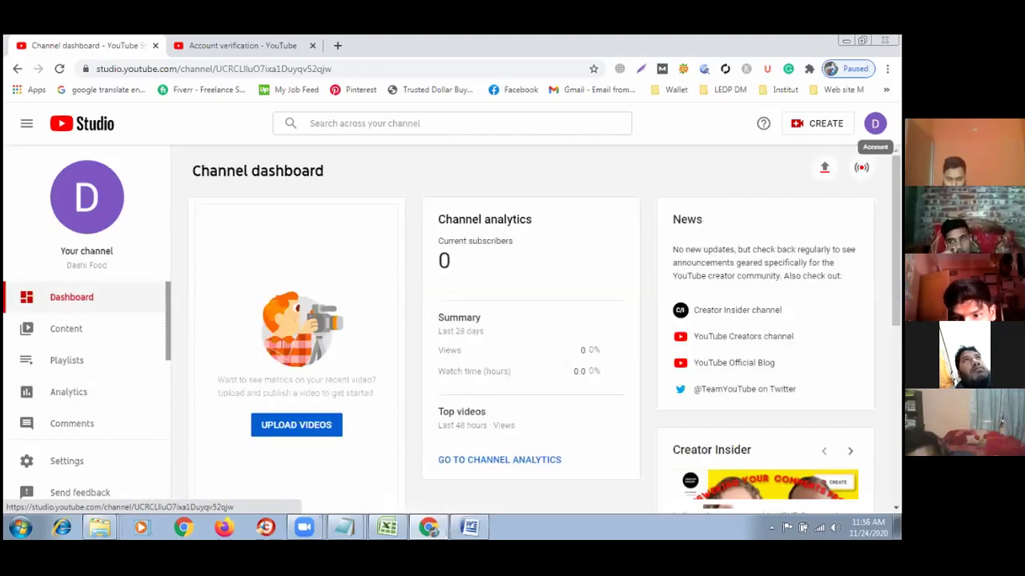
{"action": "left_click", "coordinate": [875, 123]}
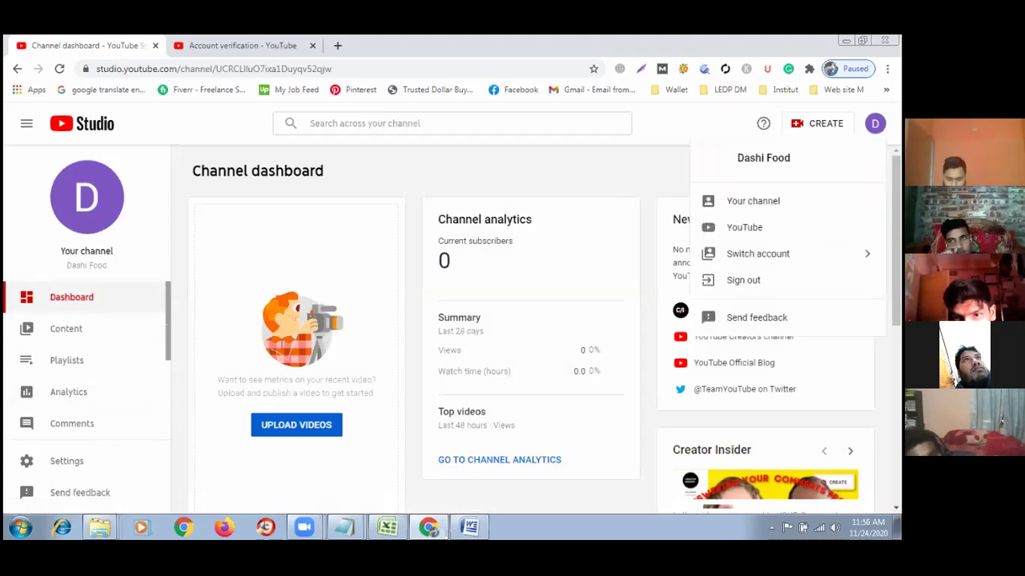
{"action": "left_click", "coordinate": [755, 206]}
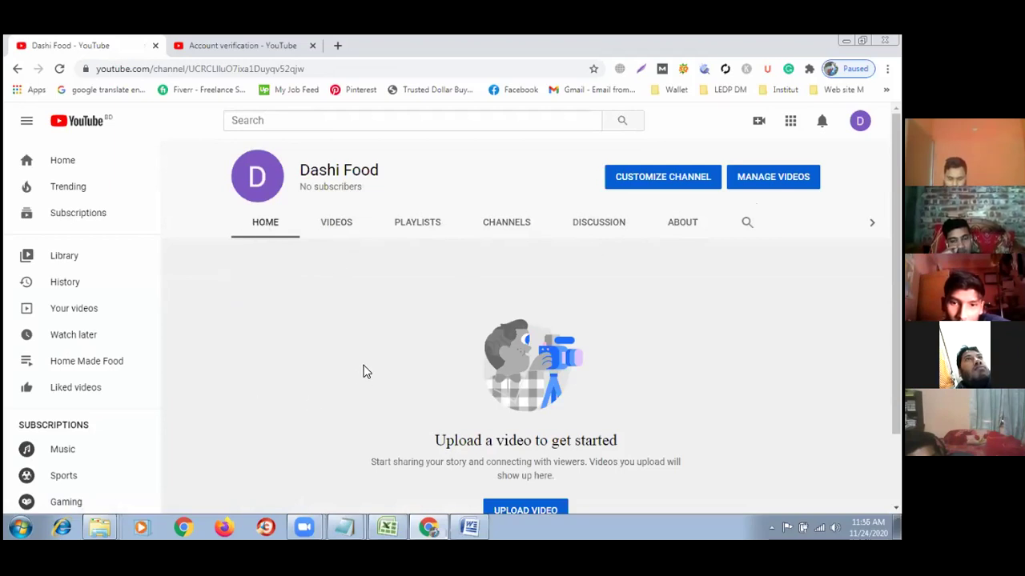
- Browse the channel's Videos and Playlists tabs and open the full Home Made Food playlist
{"action": "left_click", "coordinate": [336, 229]}
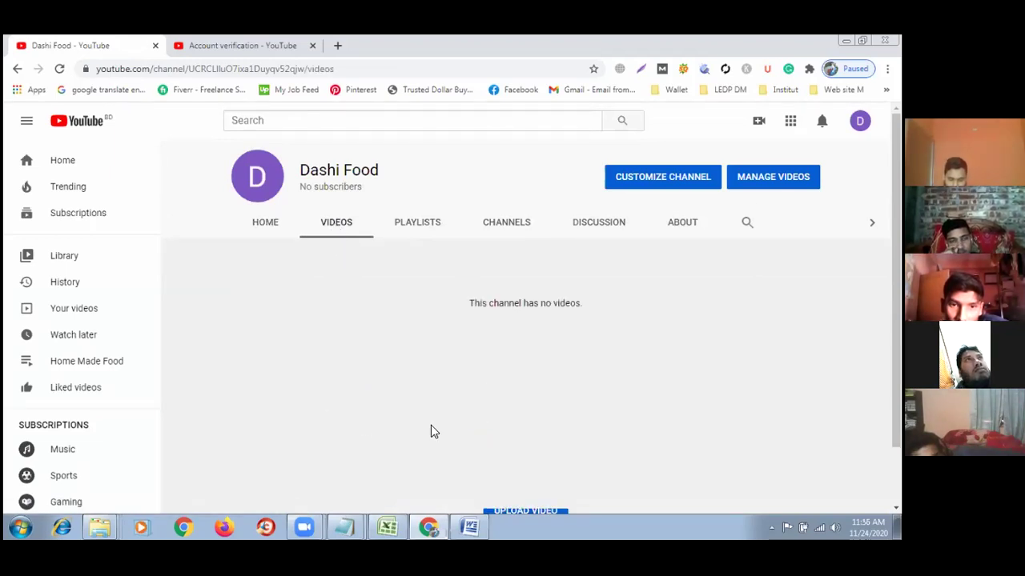
{"action": "left_click", "coordinate": [417, 230]}
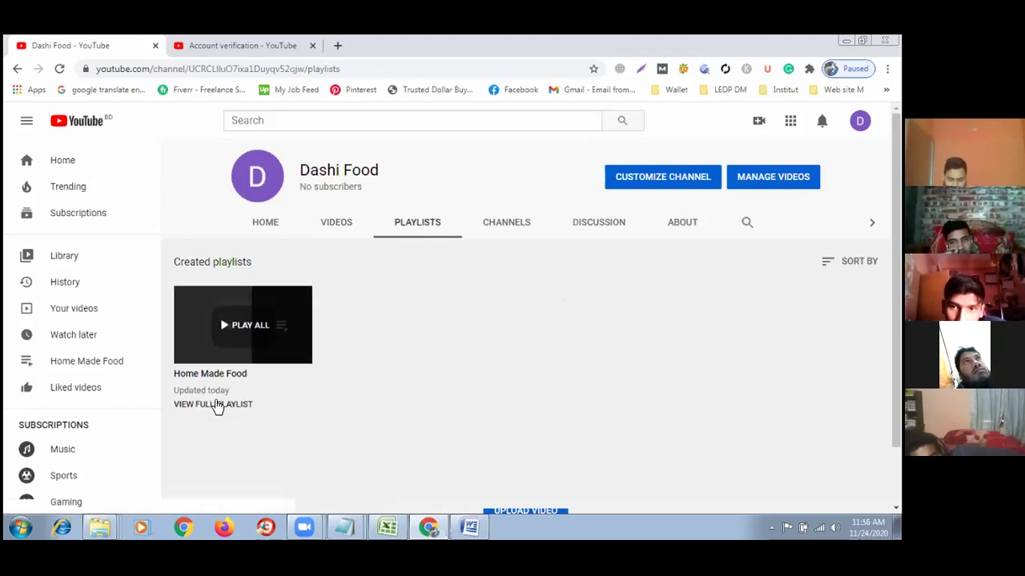
{"action": "left_click", "coordinate": [211, 407]}
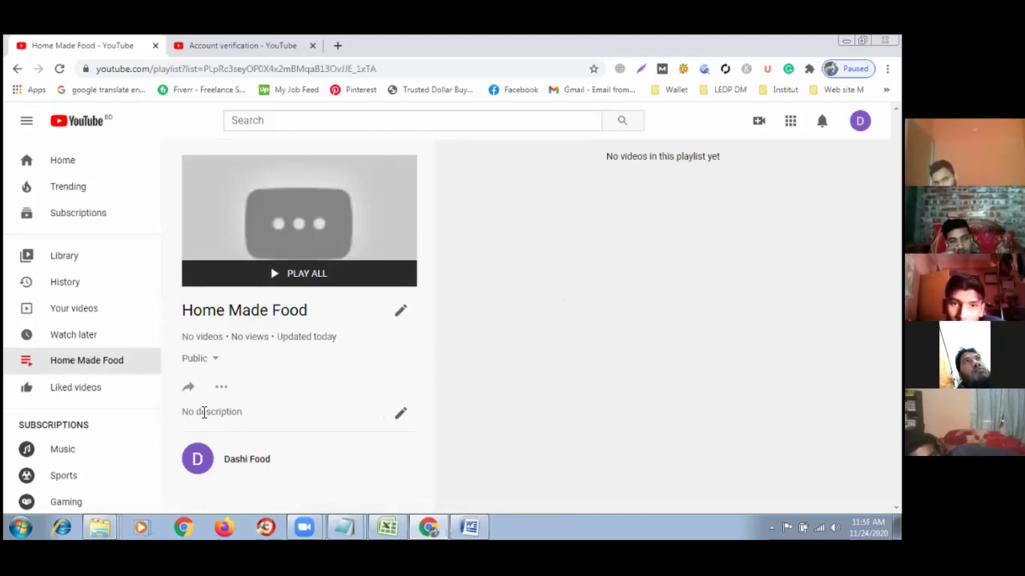
- Cancel the Home Made Food description edit and return to the channel's Playlists tab
{"action": "left_click", "coordinate": [400, 413]}
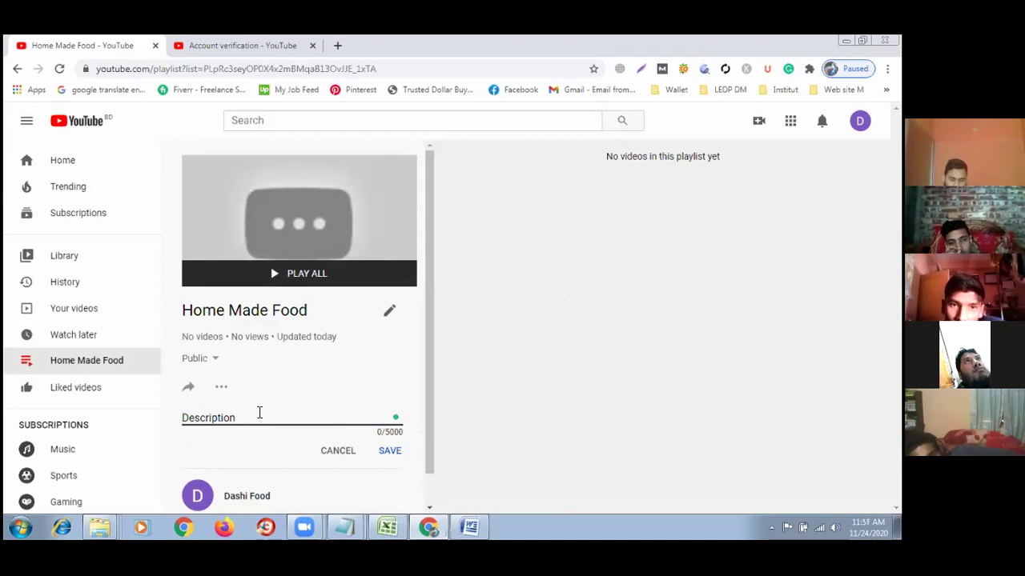
{"action": "left_click", "coordinate": [339, 453]}
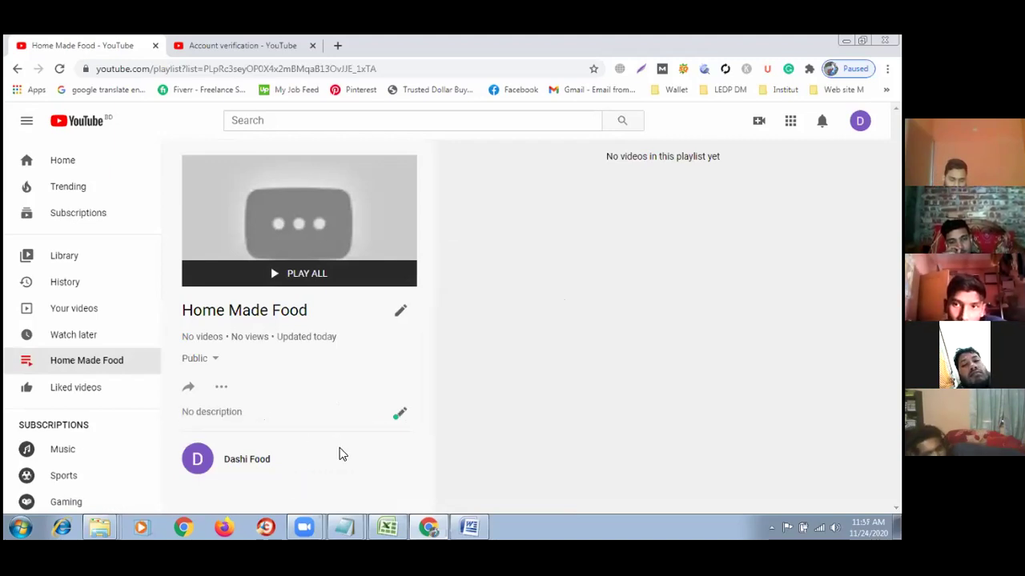
{"action": "left_click", "coordinate": [21, 70]}
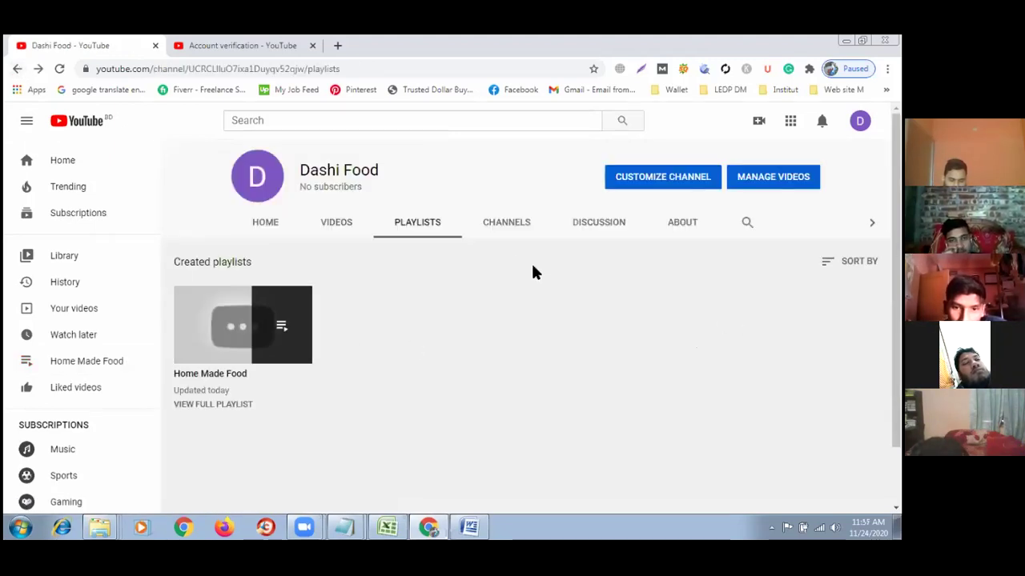
- Check the Channels and Discussion tabs, then read the About page (United States, joined Nov 24, 2020)
{"action": "left_click", "coordinate": [512, 226]}
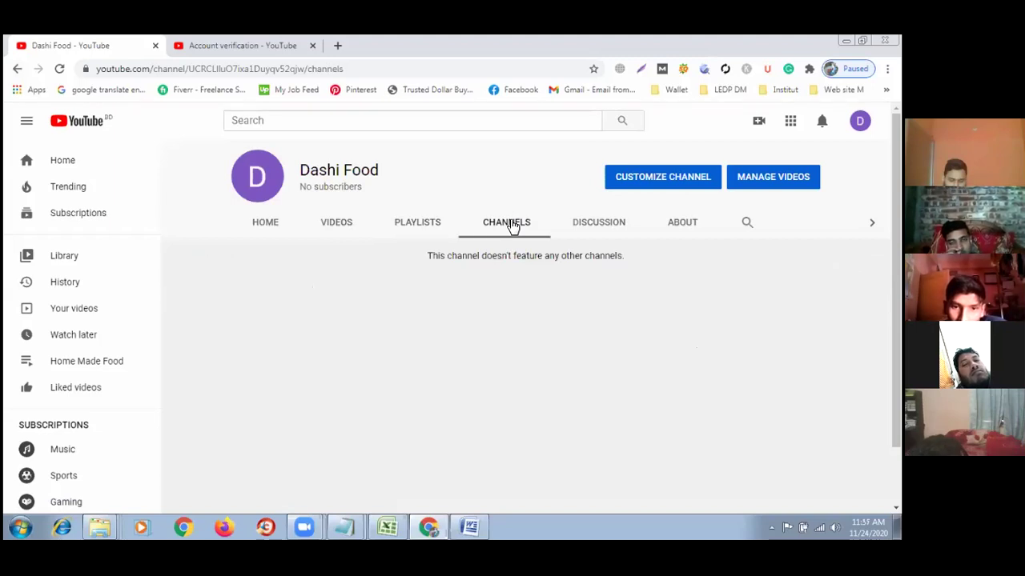
{"action": "left_click", "coordinate": [600, 226]}
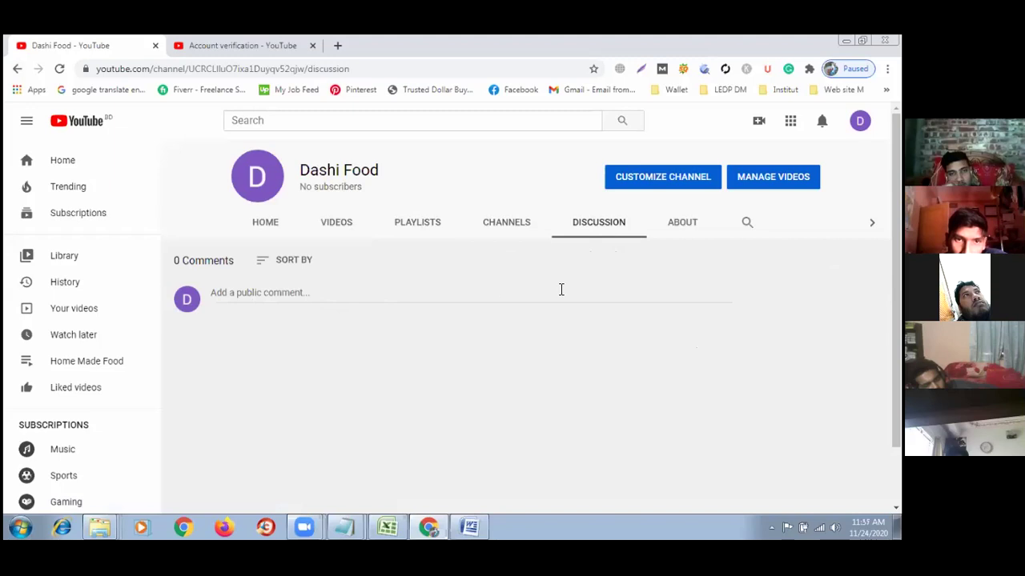
{"action": "left_click", "coordinate": [683, 223]}
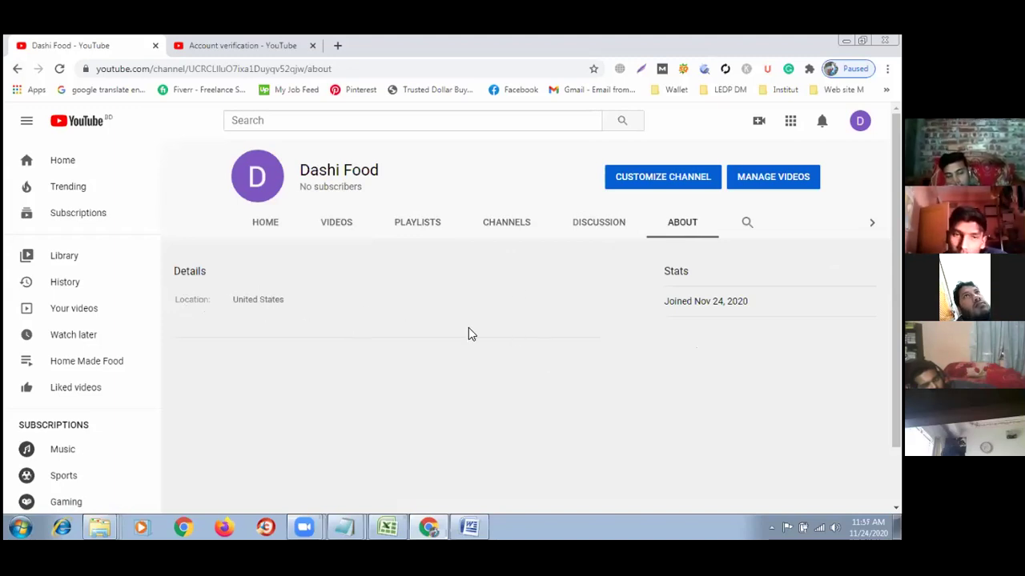
{"action": "scroll", "coordinate": [421, 352], "scroll_direction": "down", "scroll_amount": 1}
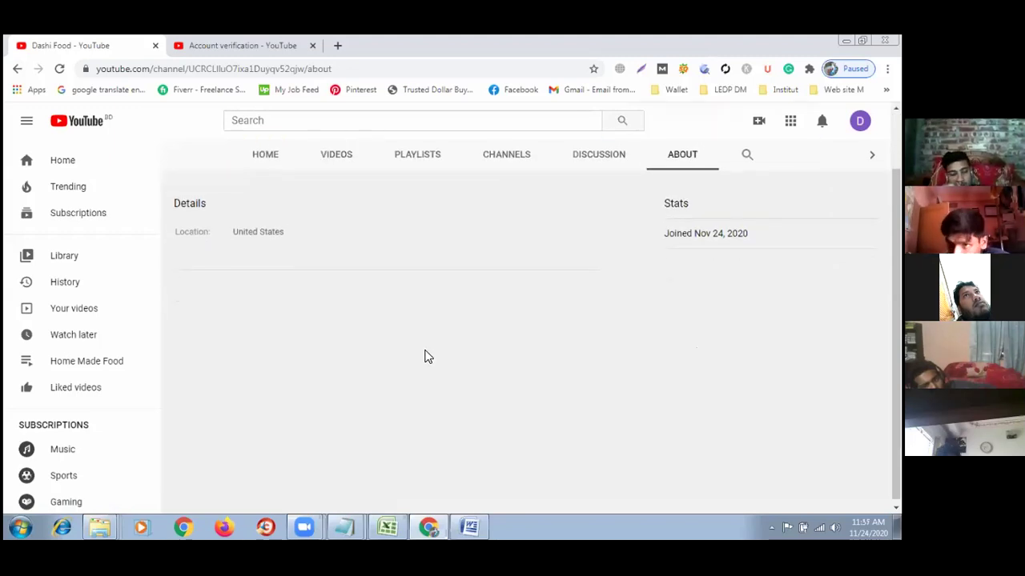
{"action": "scroll", "coordinate": [428, 355], "scroll_direction": "up", "scroll_amount": 1}
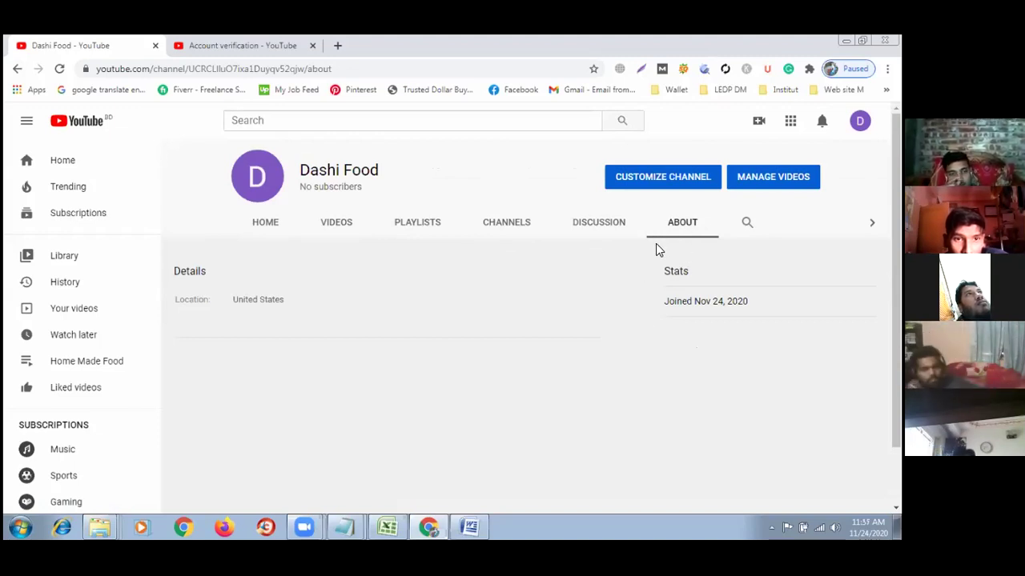
- Open Channel customization and review the Layout's Short videos (0) and Uploads (0) sections
{"action": "left_click", "coordinate": [671, 183]}
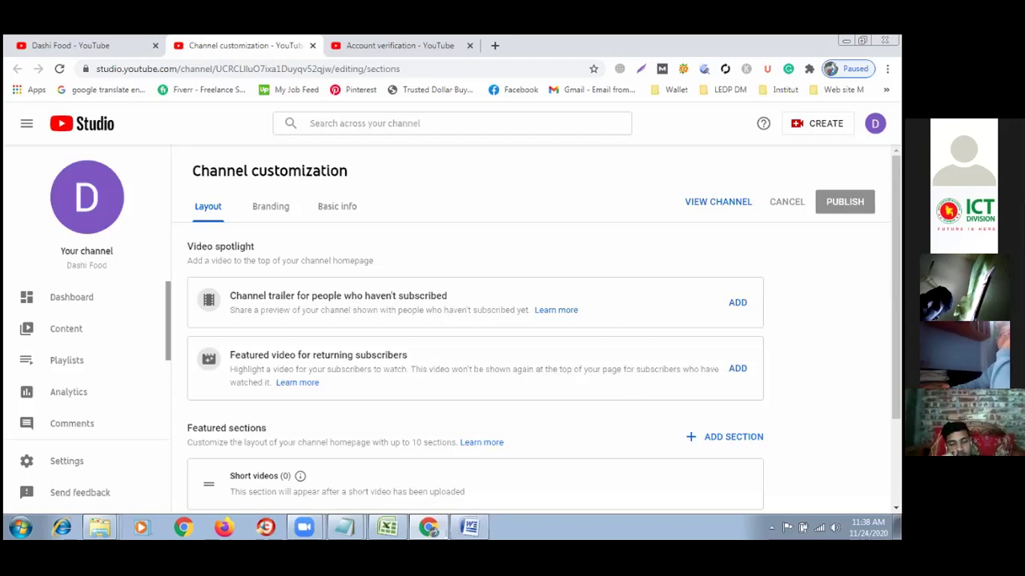
{"action": "scroll", "coordinate": [438, 342], "scroll_direction": "down", "scroll_amount": 3}
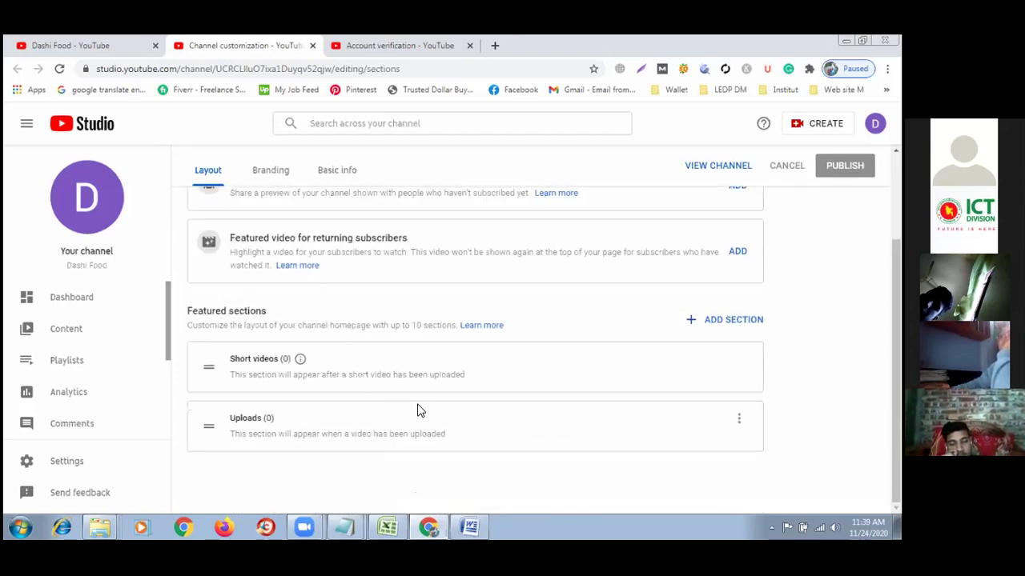
{"action": "scroll", "coordinate": [420, 412], "scroll_direction": "up", "scroll_amount": 3}
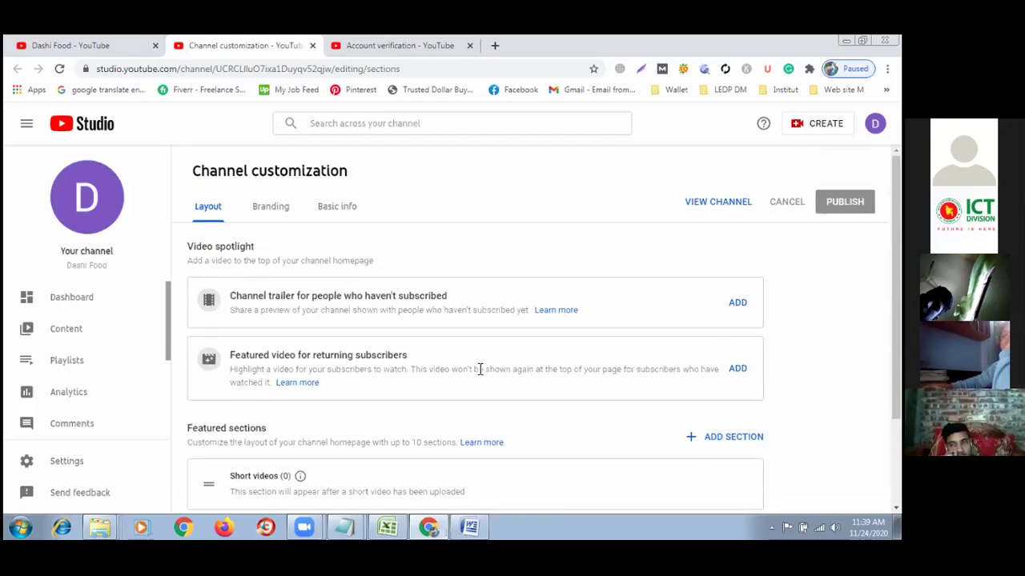
- Review the Branding tab's profile picture, empty banner image and video watermark slots
{"action": "left_click", "coordinate": [270, 208]}
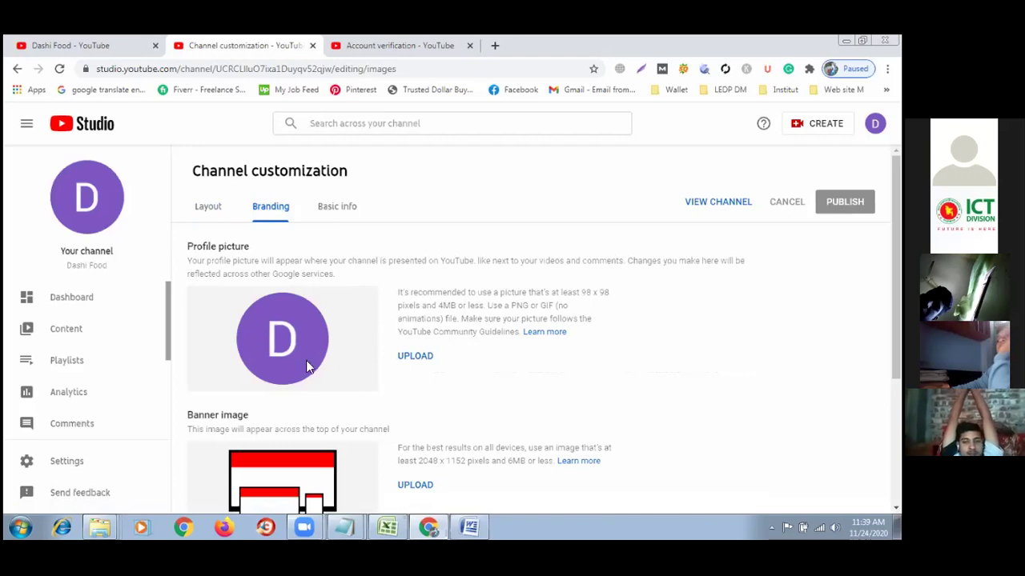
{"action": "scroll", "coordinate": [412, 331], "scroll_direction": "down", "scroll_amount": 3}
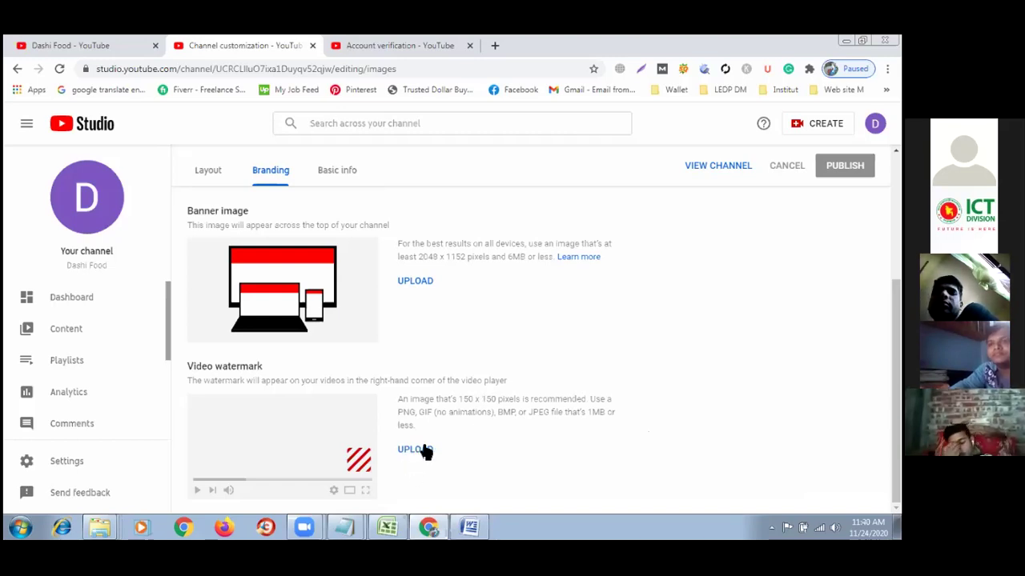
{"action": "scroll", "coordinate": [425, 452], "scroll_direction": "up", "scroll_amount": 3}
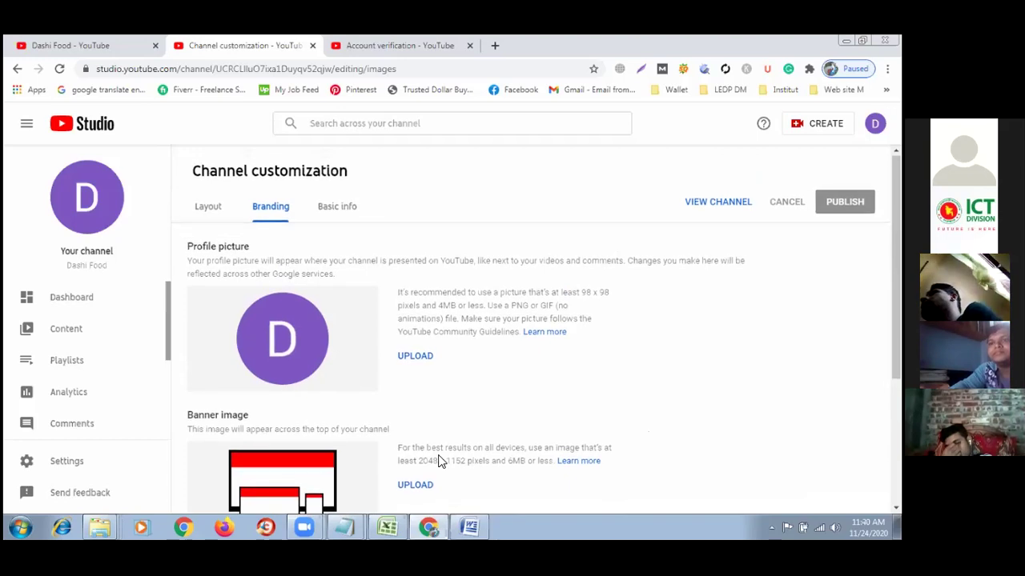
- Review Basic info: Dashi Food name, empty description, channel URL, no links and blank contact email
{"action": "left_click", "coordinate": [335, 213]}
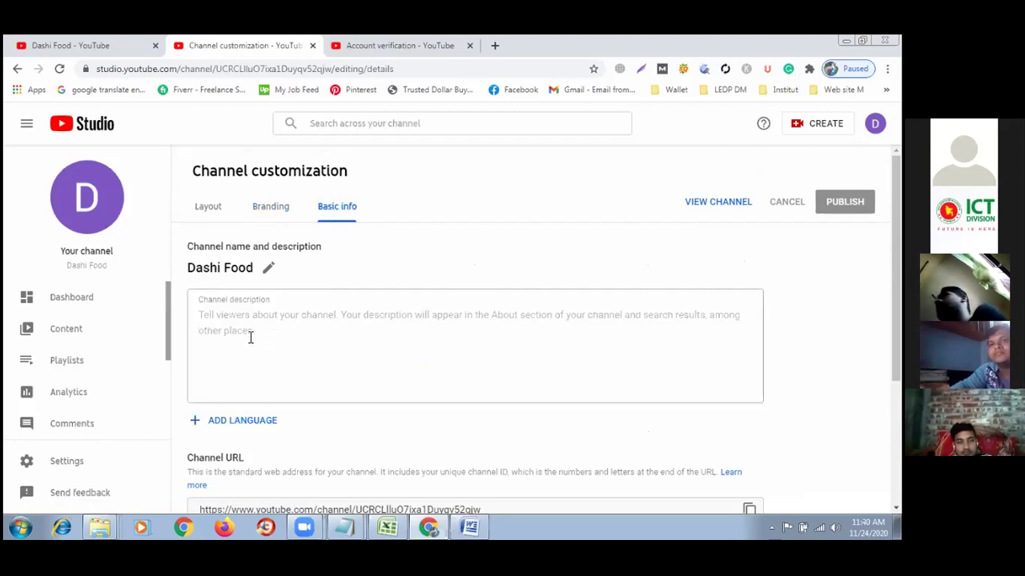
{"action": "scroll", "coordinate": [250, 337], "scroll_direction": "down", "scroll_amount": 3}
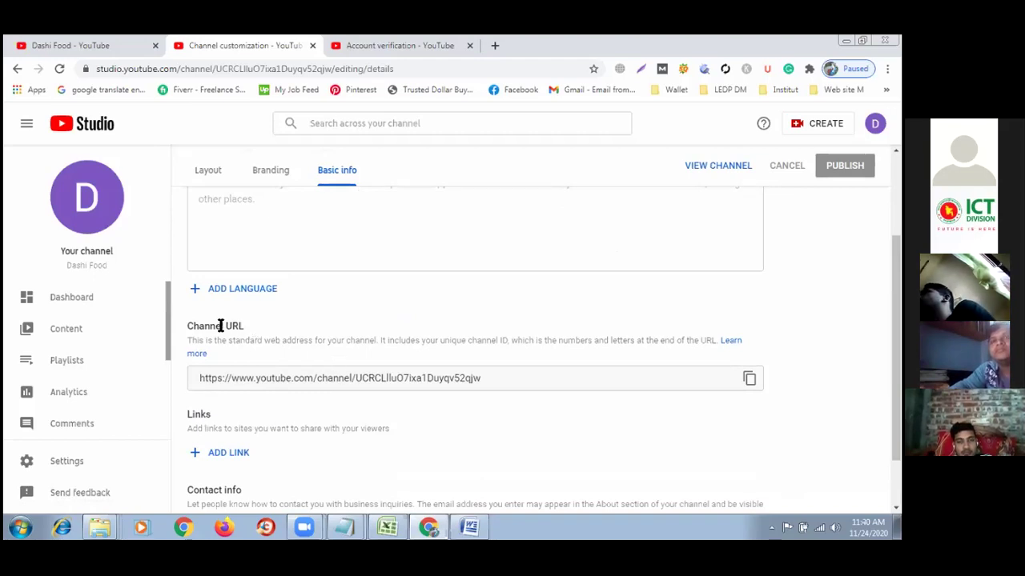
{"action": "scroll", "coordinate": [309, 320], "scroll_direction": "down", "scroll_amount": 2}
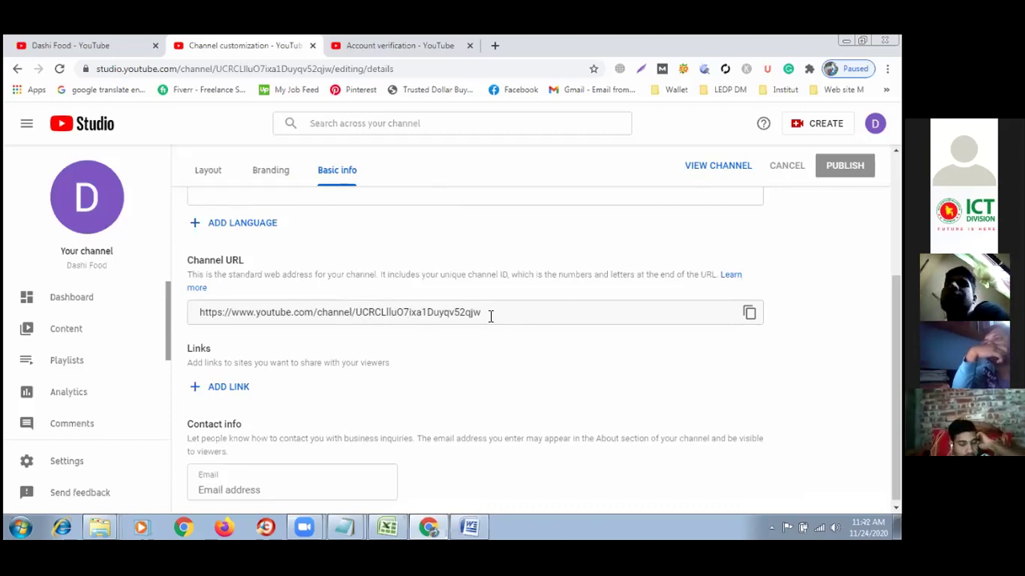
{"action": "scroll", "coordinate": [487, 324], "scroll_direction": "up", "scroll_amount": 3}
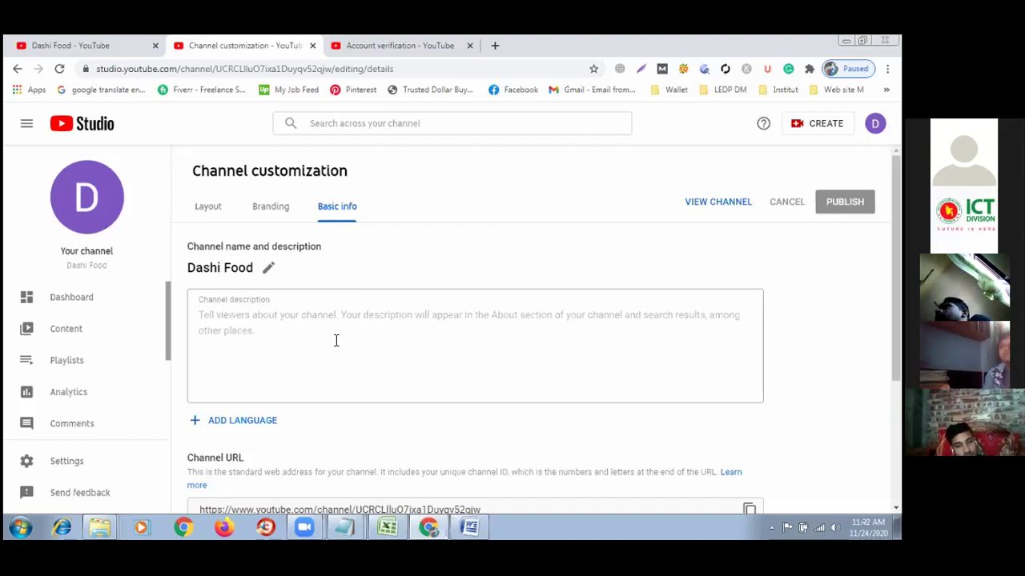
{"action": "scroll", "coordinate": [340, 342], "scroll_direction": "down", "scroll_amount": 3}
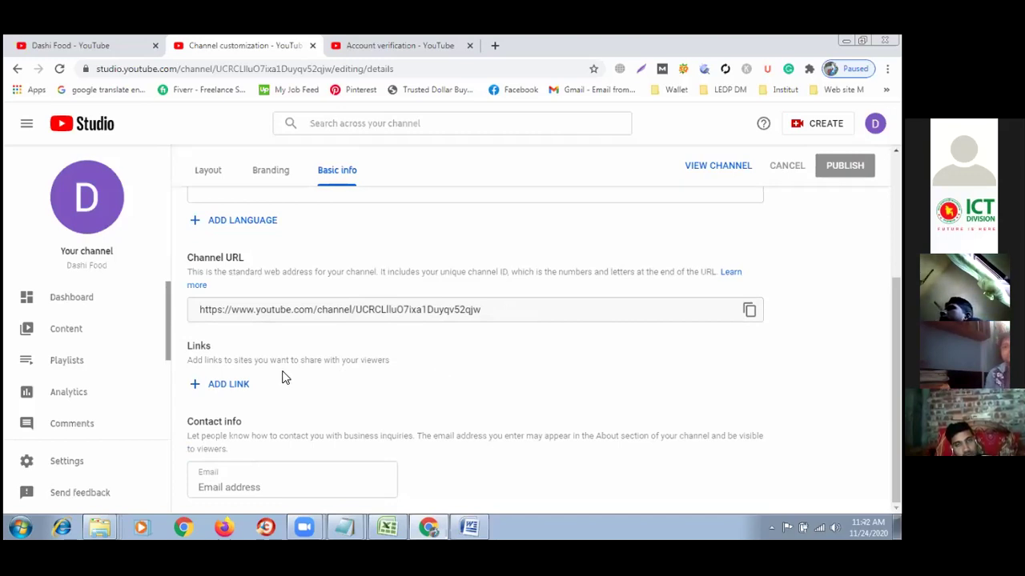
- Start a new channel link, then delete the unfinished link entry so none remain
{"action": "left_click", "coordinate": [238, 386]}
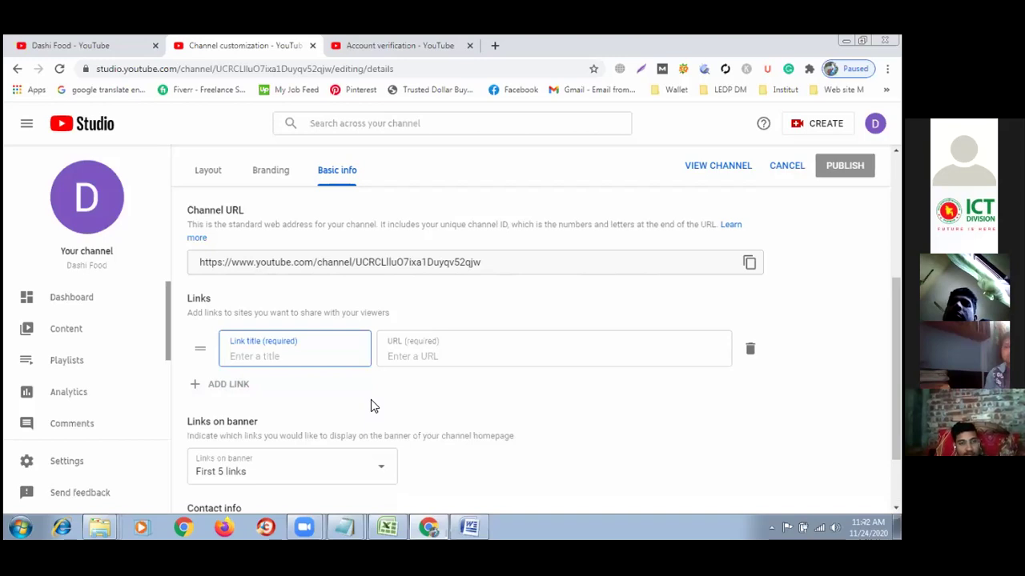
{"action": "type", "text": "+++++++++++"}
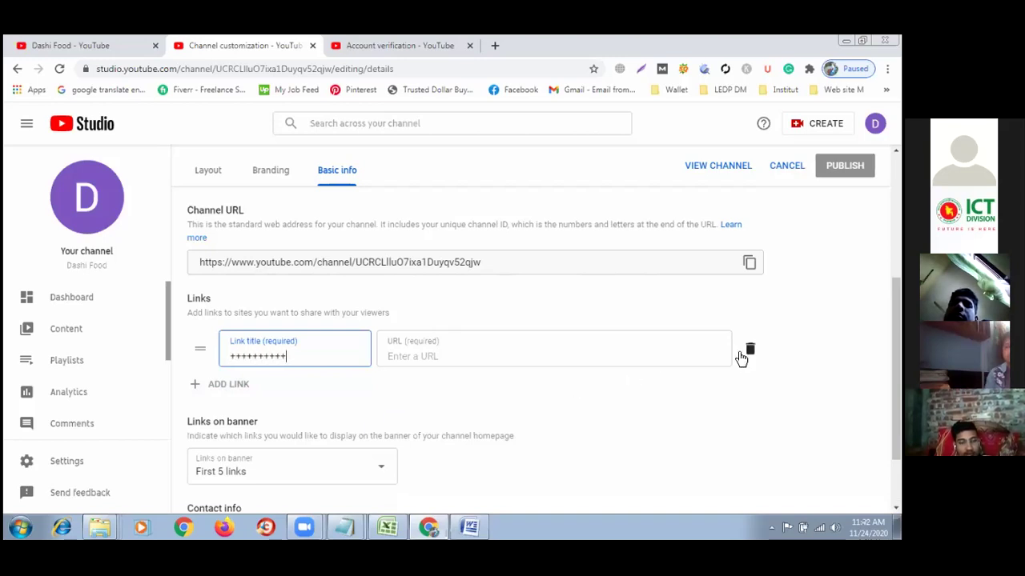
{"action": "left_click", "coordinate": [750, 350]}
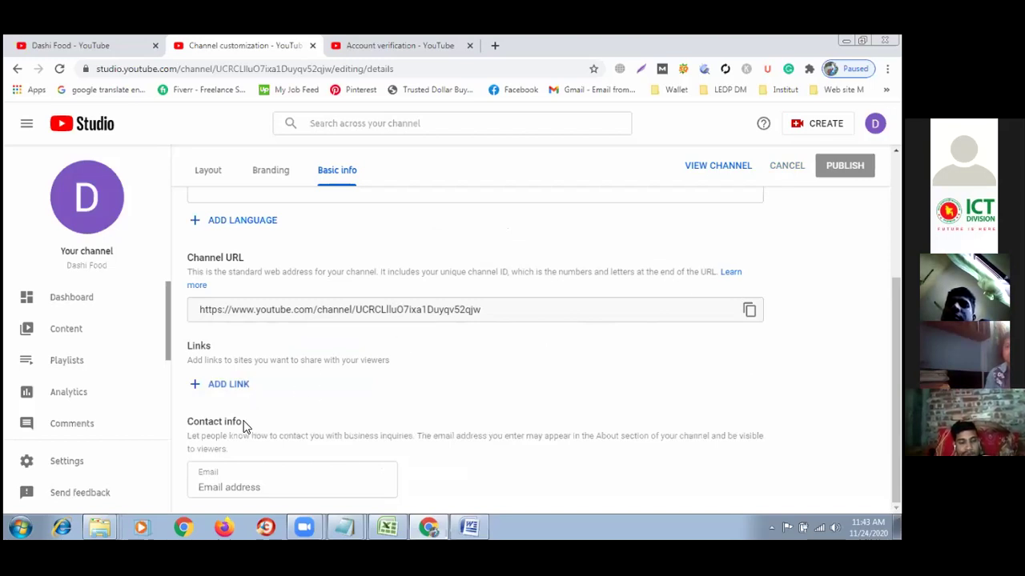
{"action": "left_click", "coordinate": [263, 486]}
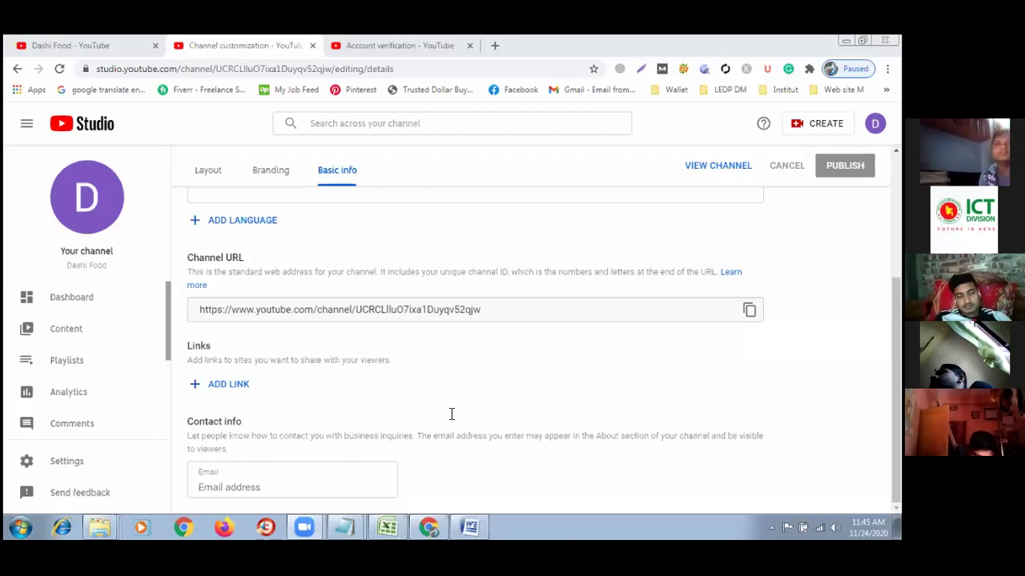
- Return to the Dashi Food public channel page, closing customization, and open the account menu
{"action": "left_click", "coordinate": [720, 170]}
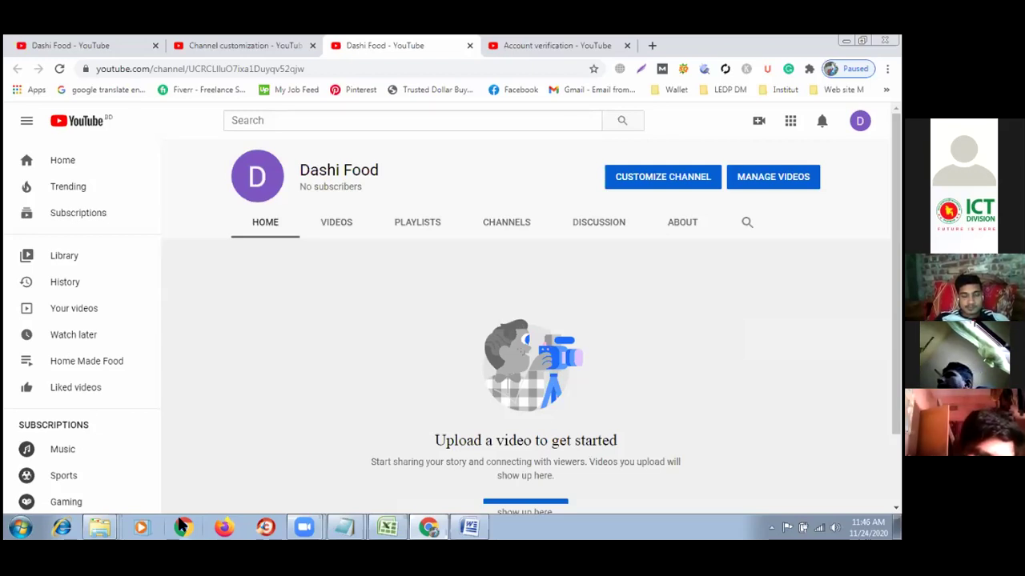
{"action": "left_click", "coordinate": [312, 45]}
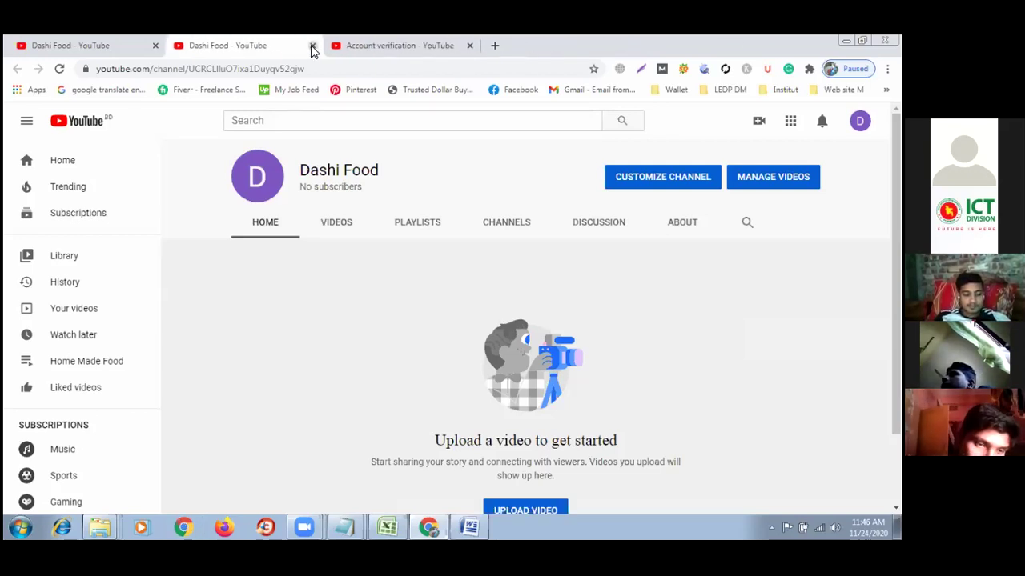
{"action": "left_click", "coordinate": [392, 48]}
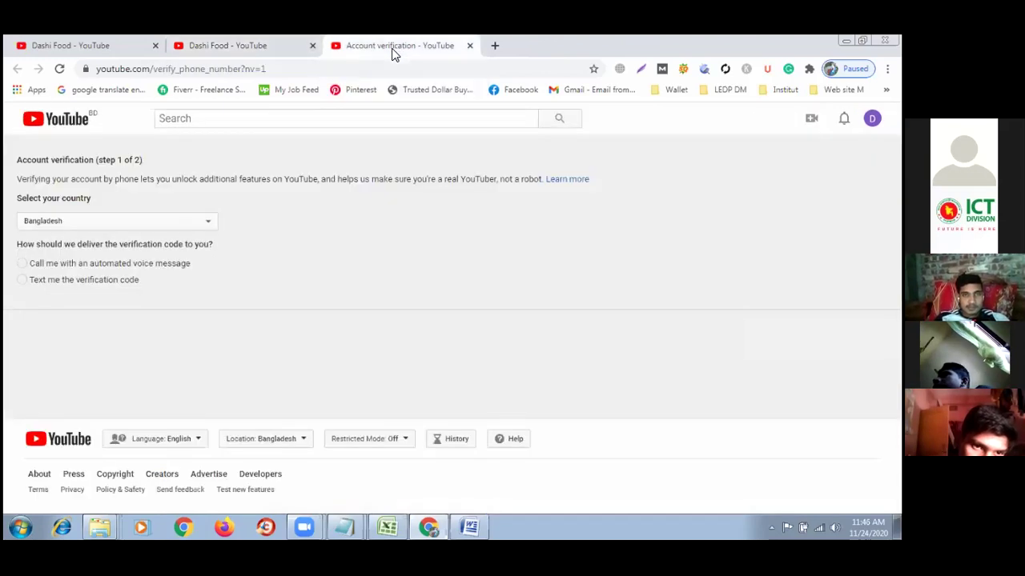
{"action": "left_click", "coordinate": [101, 48]}
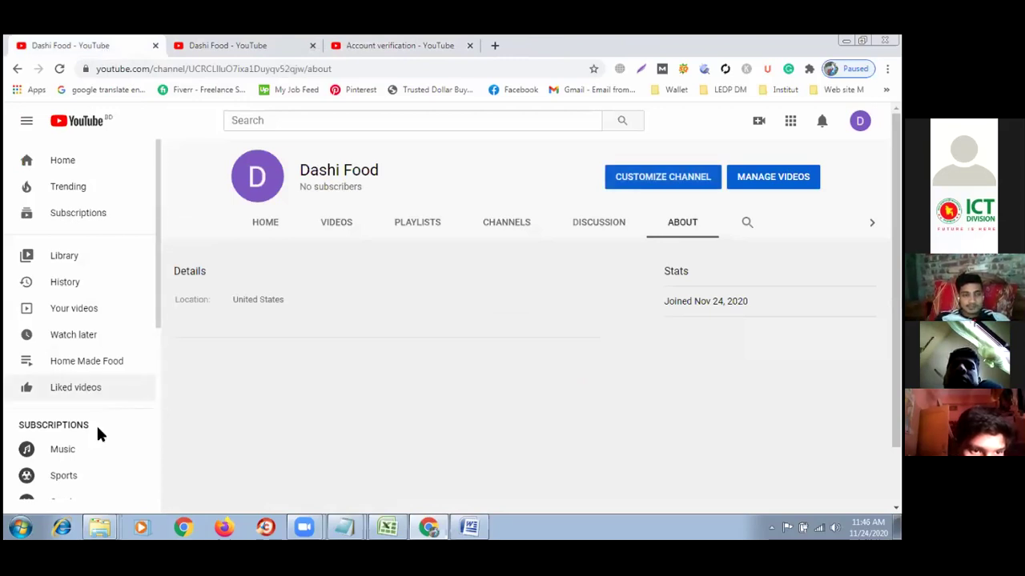
{"action": "left_click", "coordinate": [230, 46]}
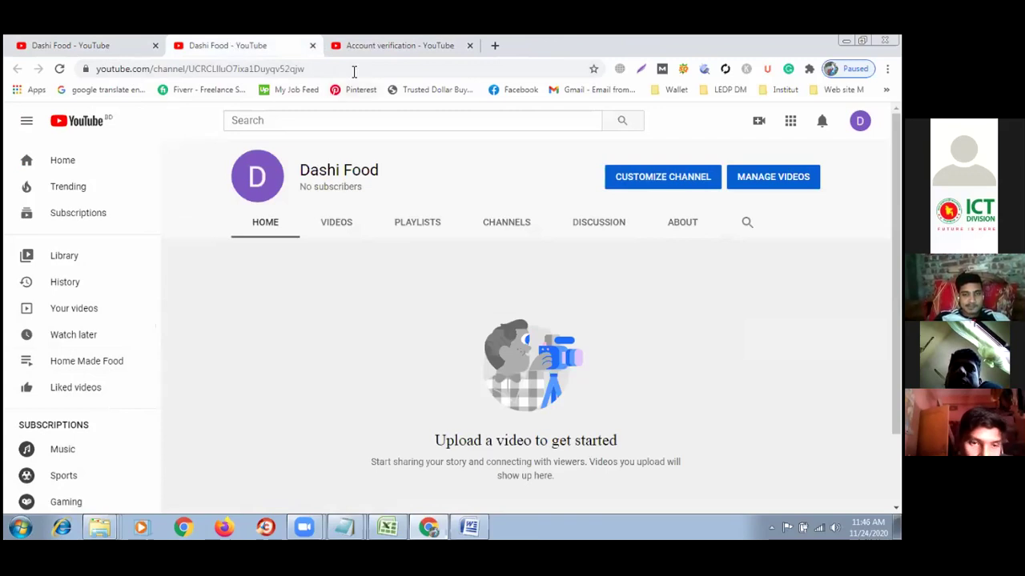
{"action": "left_click", "coordinate": [859, 120]}
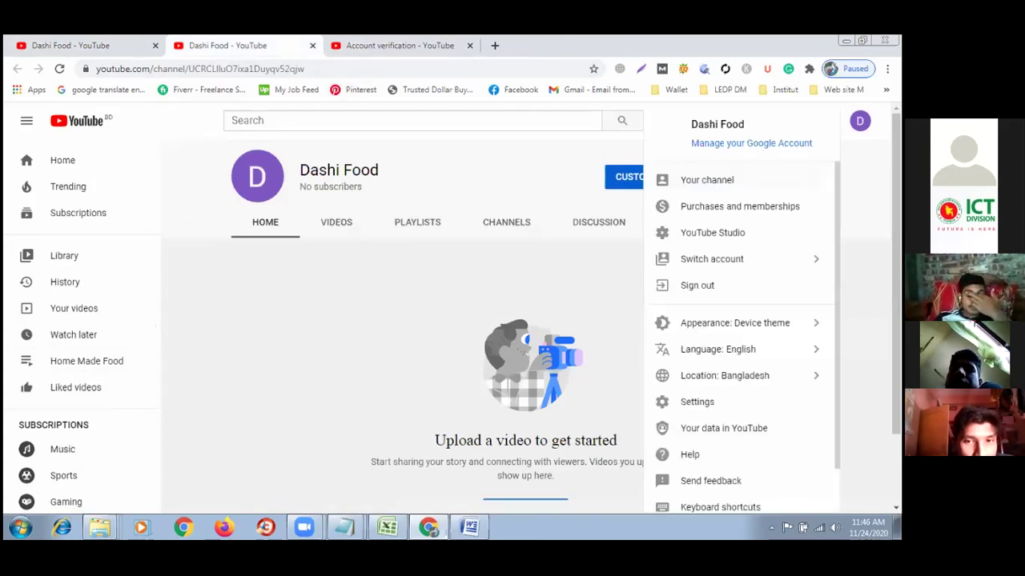
- Switch to YouTube Studio's Dashi Food dashboard showing 0 subscribers and zero 28-day views
{"action": "left_click", "coordinate": [694, 233]}
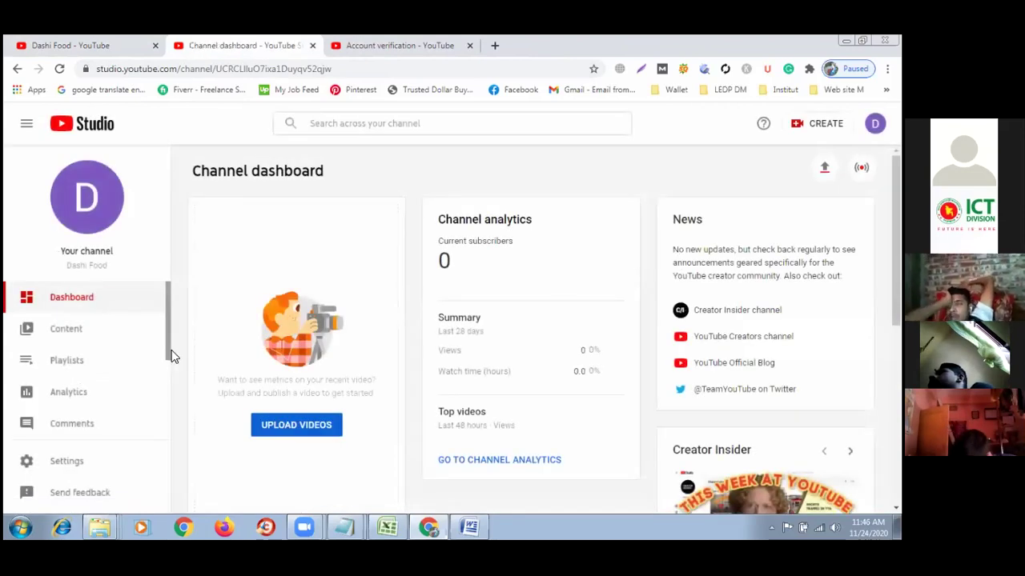
{"action": "scroll", "coordinate": [100, 396], "scroll_direction": "down", "scroll_amount": 2}
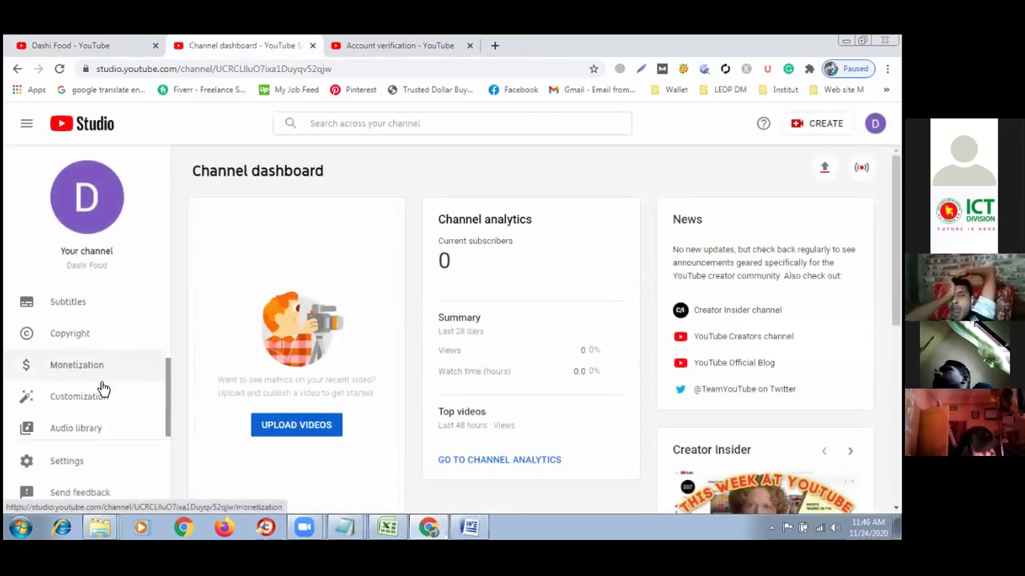
{"action": "left_click", "coordinate": [108, 365]}
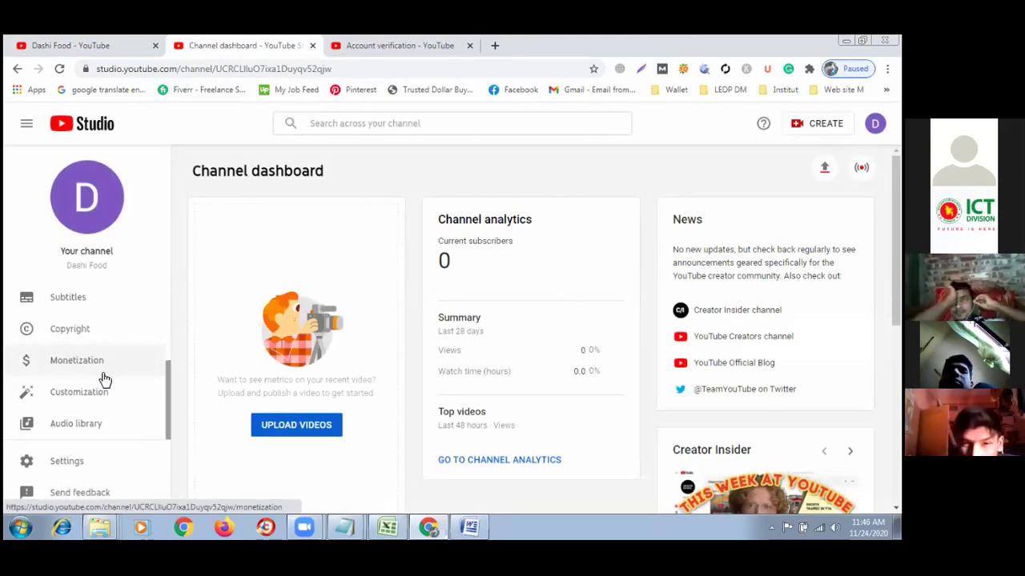
- Show the channel's Advanced settings in Studio Settings, scrolled down to Other settings
{"action": "left_click", "coordinate": [72, 461]}
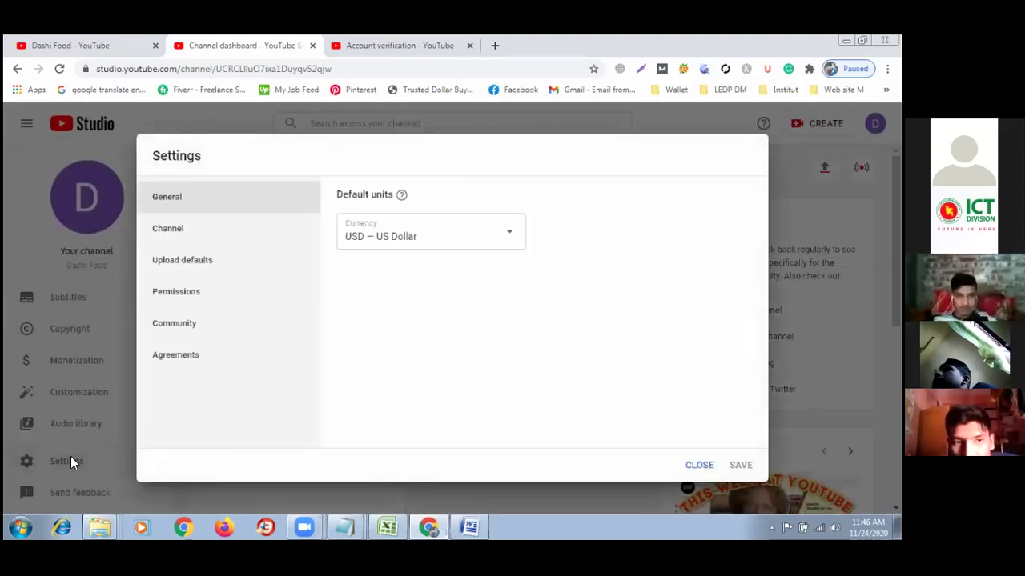
{"action": "left_click", "coordinate": [175, 229]}
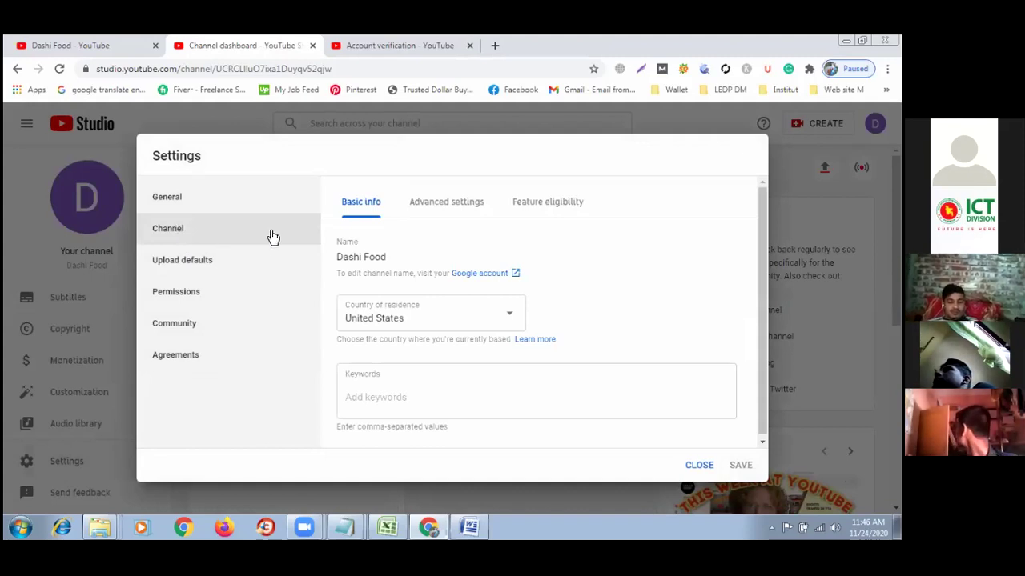
{"action": "left_click", "coordinate": [455, 207]}
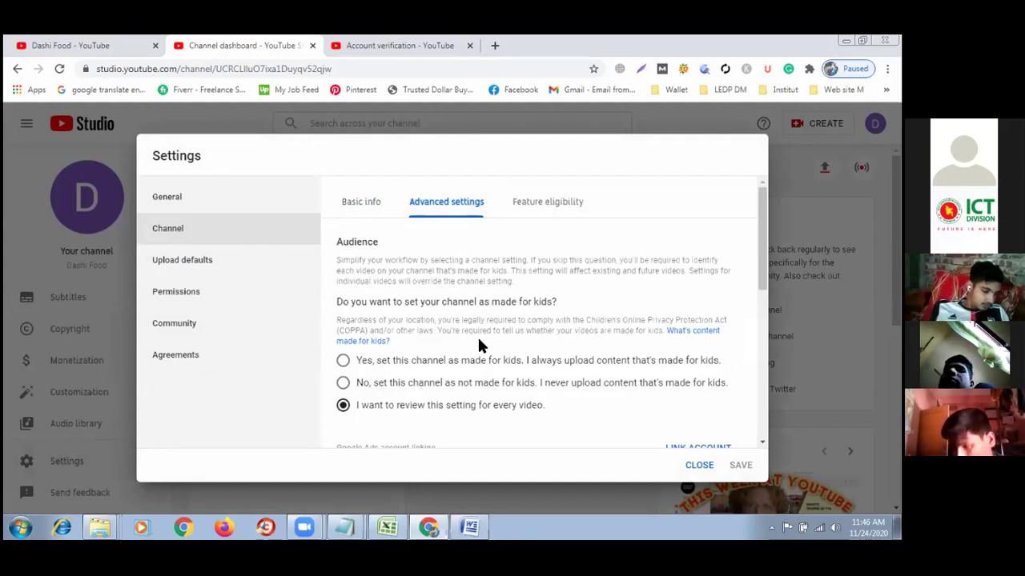
{"action": "scroll", "coordinate": [483, 336], "scroll_direction": "down", "scroll_amount": 2}
{"action": "scroll", "coordinate": [489, 345], "scroll_direction": "down", "scroll_amount": 4}
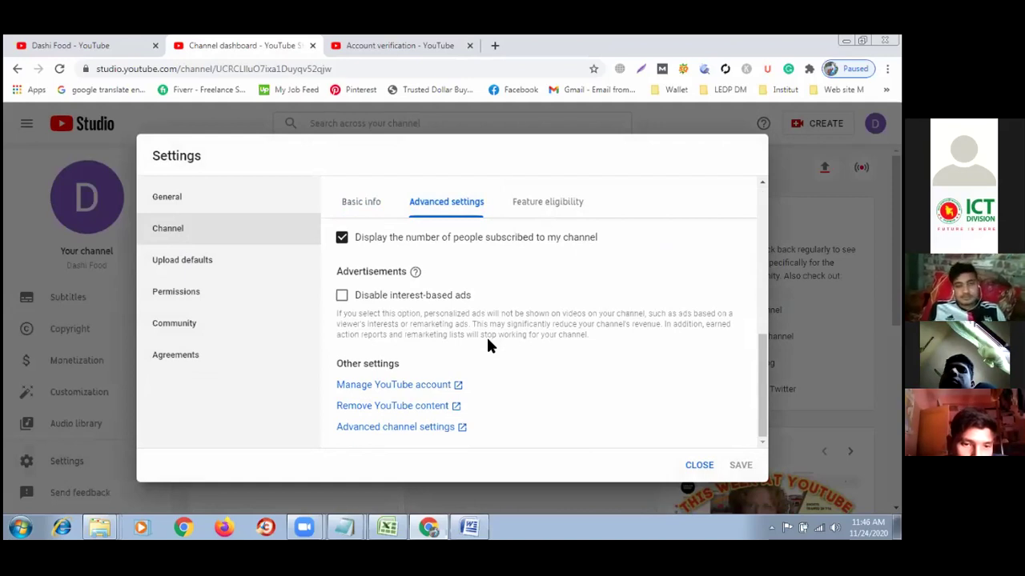
- Open the advanced channel settings page, then go to the Account verification page
{"action": "left_click", "coordinate": [458, 429]}
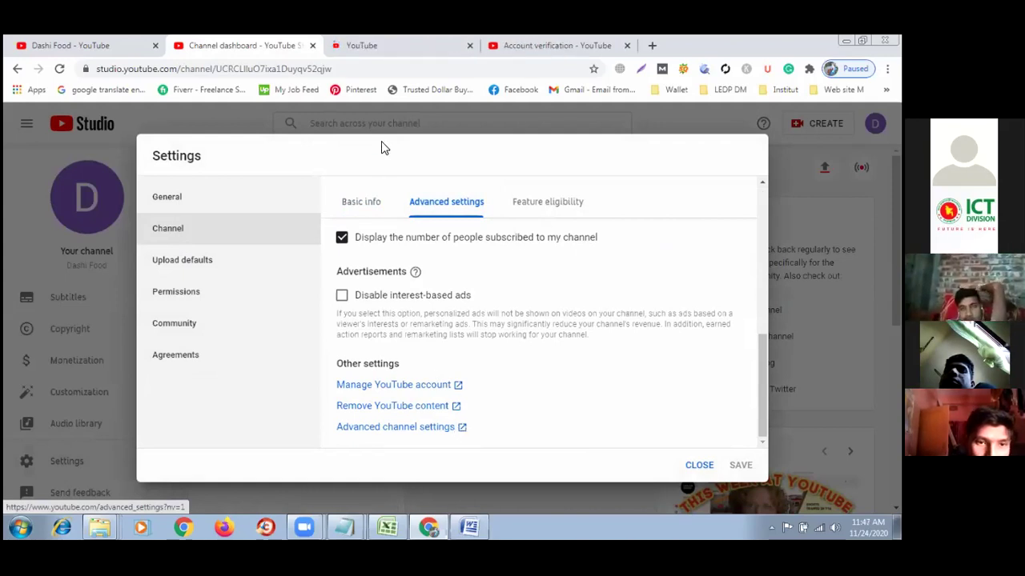
{"action": "left_click", "coordinate": [392, 45]}
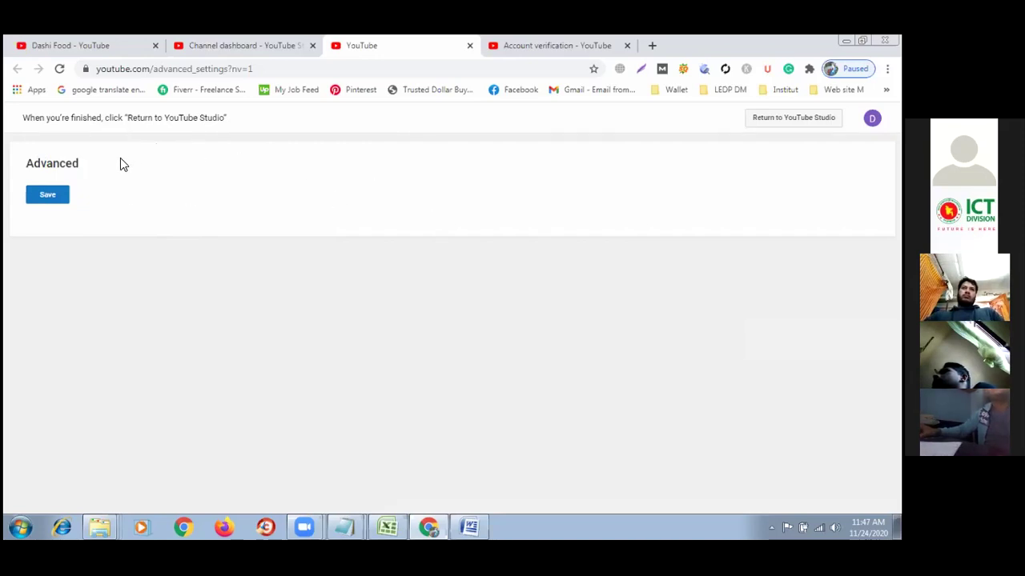
{"action": "left_click", "coordinate": [534, 46]}
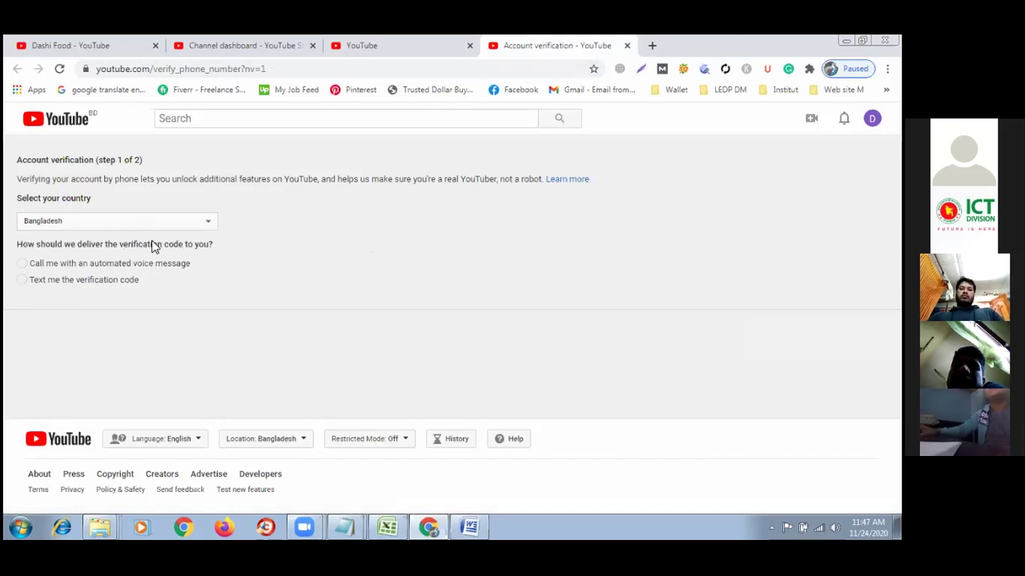
- Keep Bangladesh as the country, choose text-message delivery, and submit the account's phone number
{"action": "left_click", "coordinate": [206, 221]}
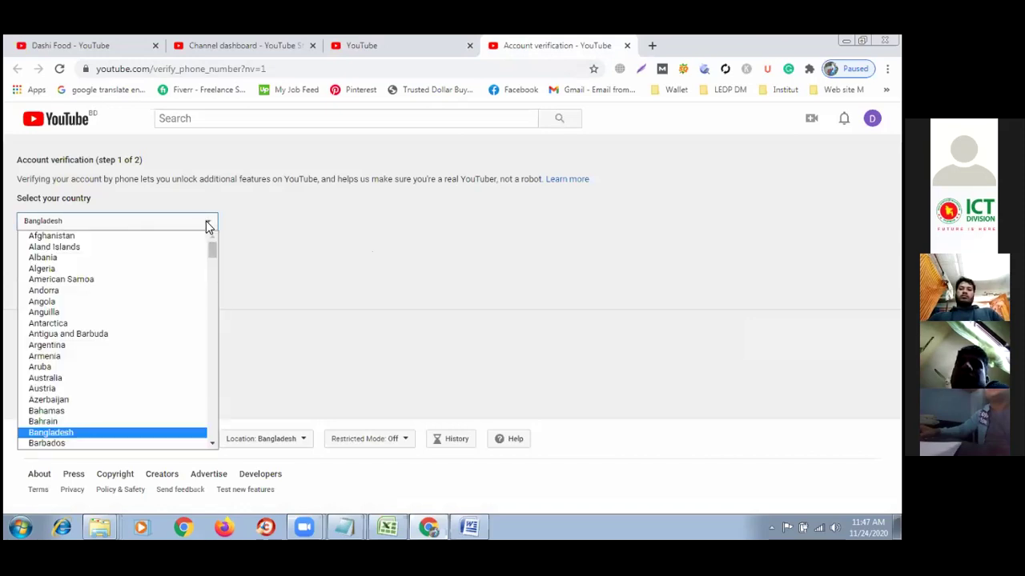
{"action": "left_click", "coordinate": [503, 261]}
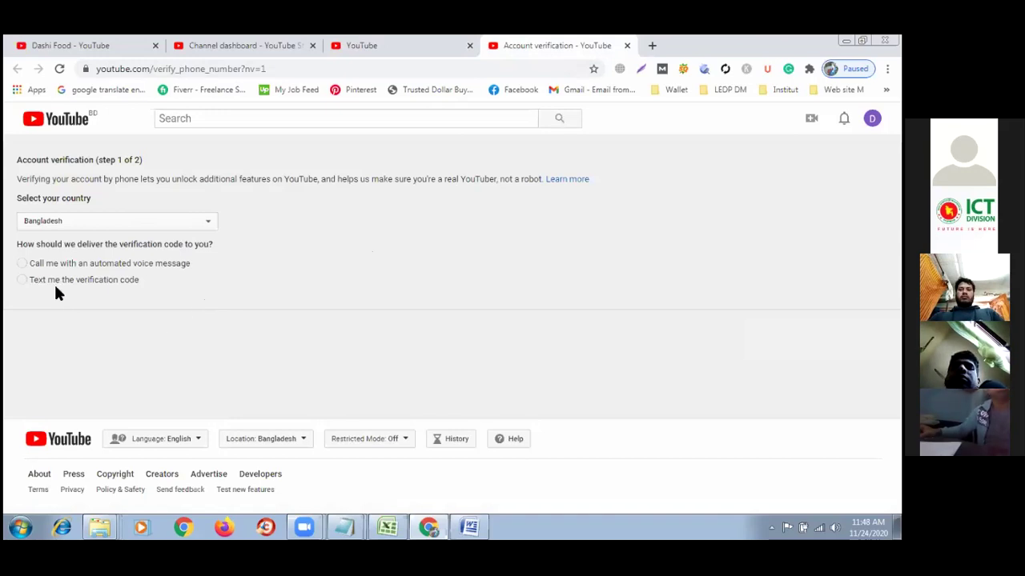
{"action": "left_click", "coordinate": [21, 280]}
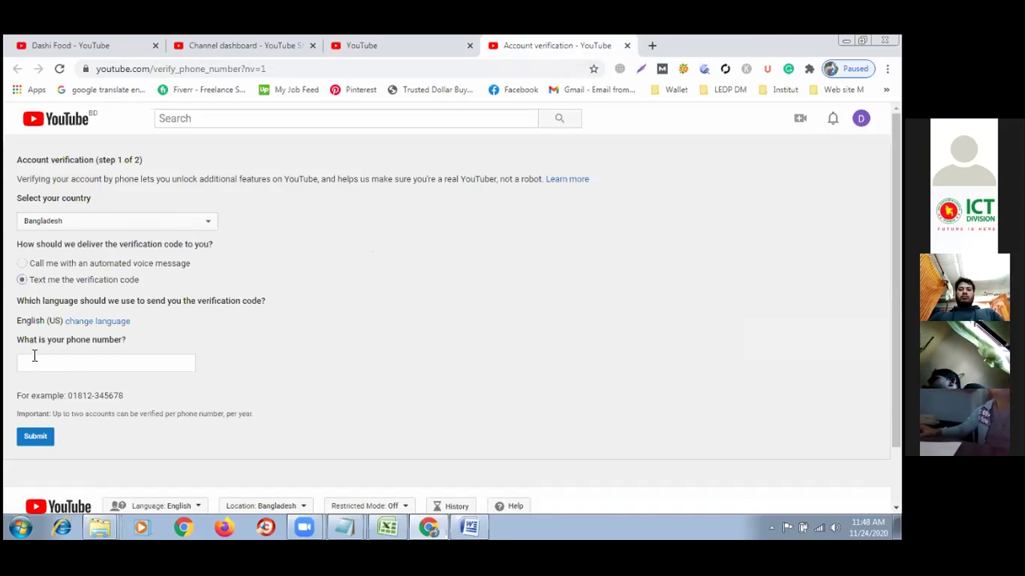
{"action": "left_click", "coordinate": [52, 360]}
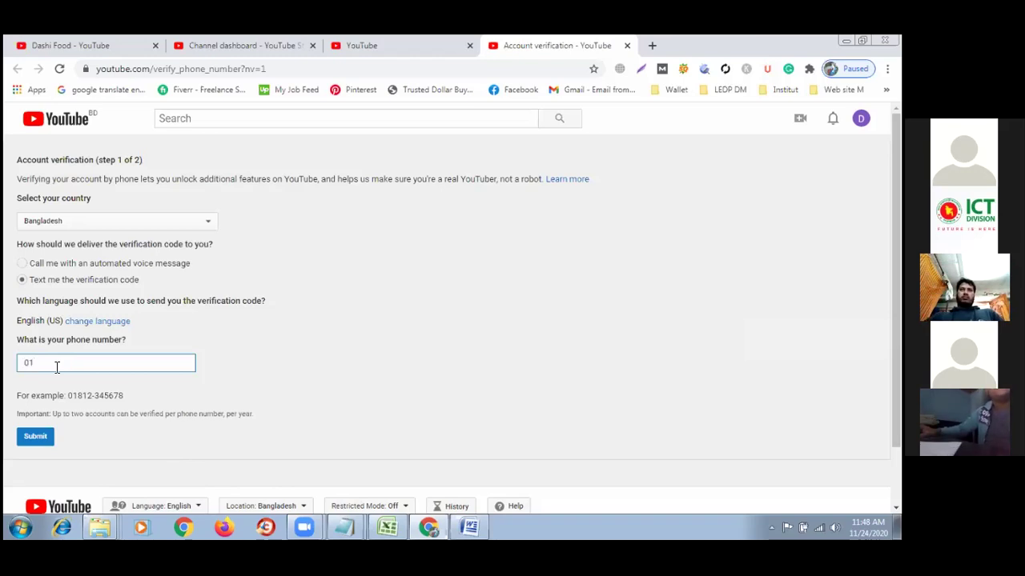
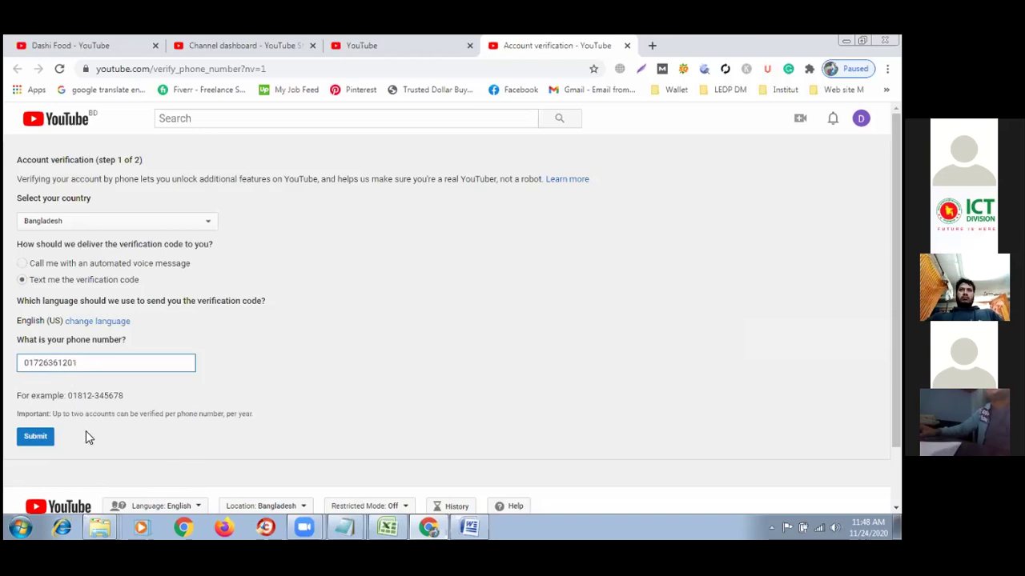
{"action": "left_click", "coordinate": [44, 436]}
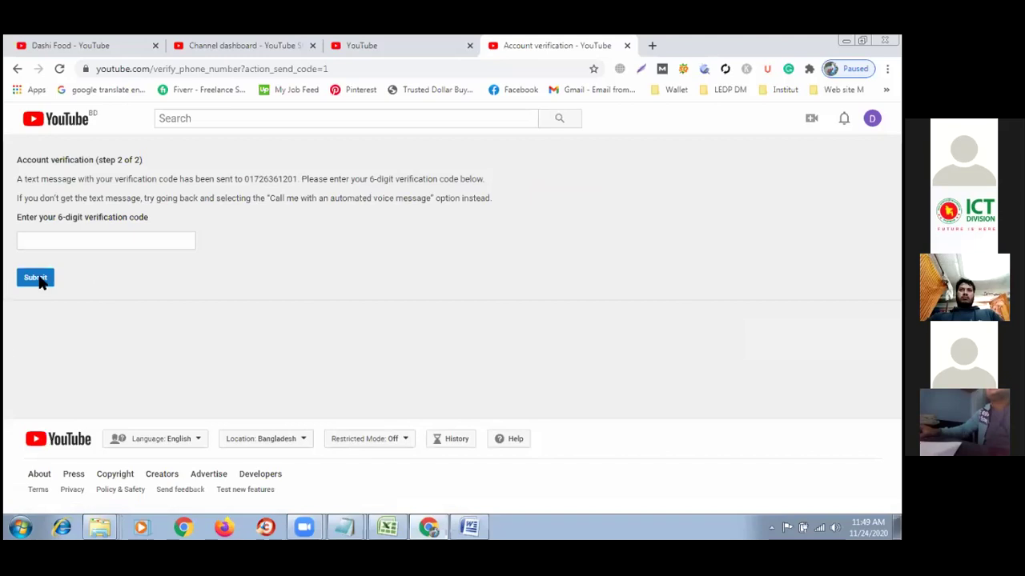
- Enter the verification code received by SMS and submit it
{"action": "left_click", "coordinate": [62, 241]}
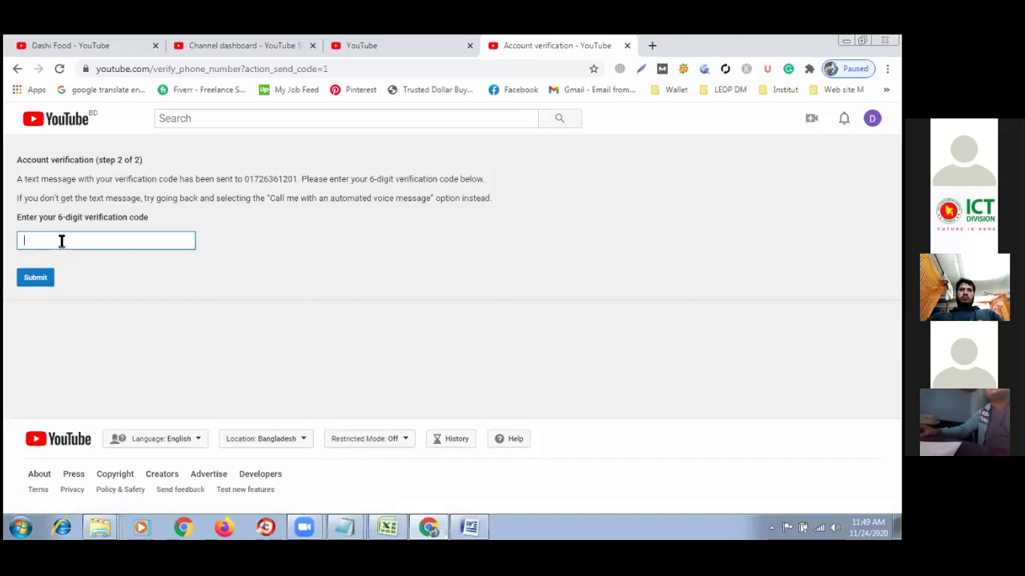
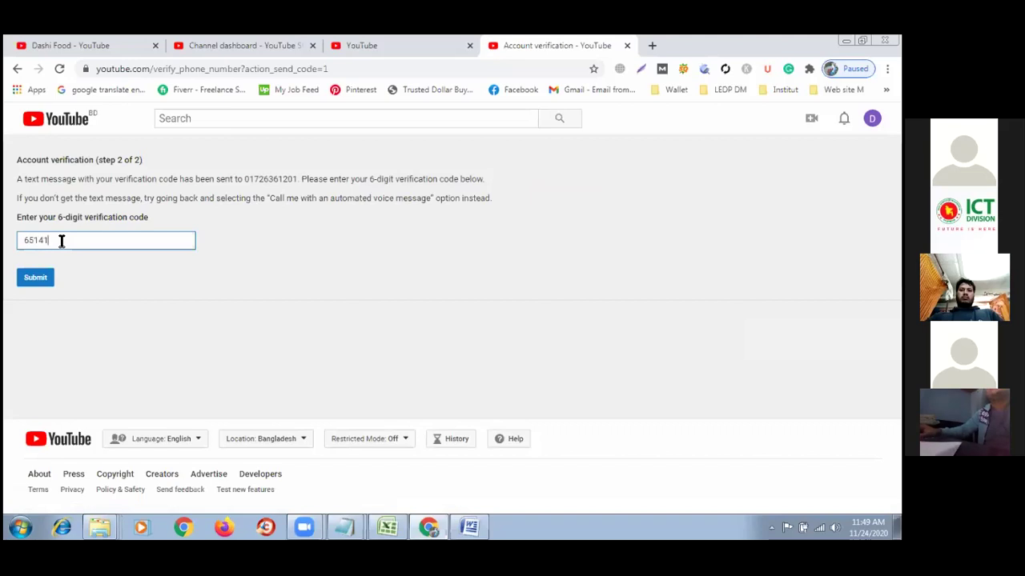
{"action": "left_click", "coordinate": [41, 280]}
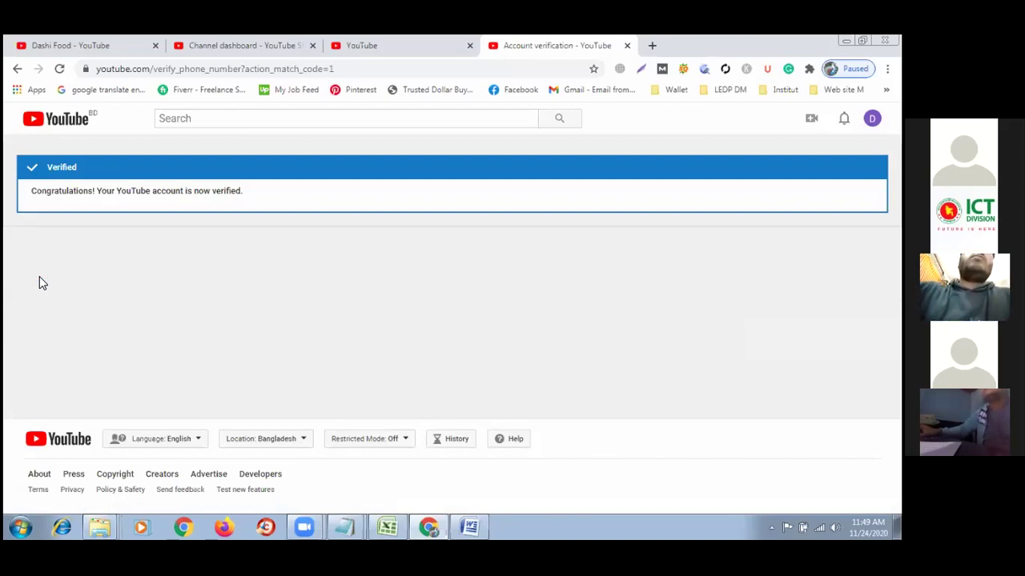
- Close the verification page, return to YouTube Studio, and view the channel's Feature eligibility settings
{"action": "left_click", "coordinate": [626, 46]}
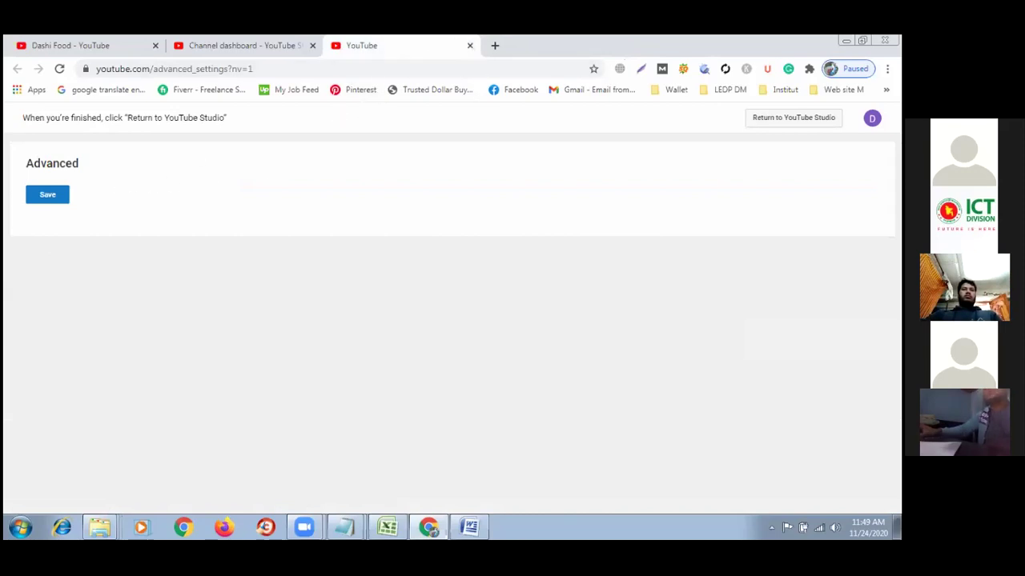
{"action": "left_click", "coordinate": [792, 117]}
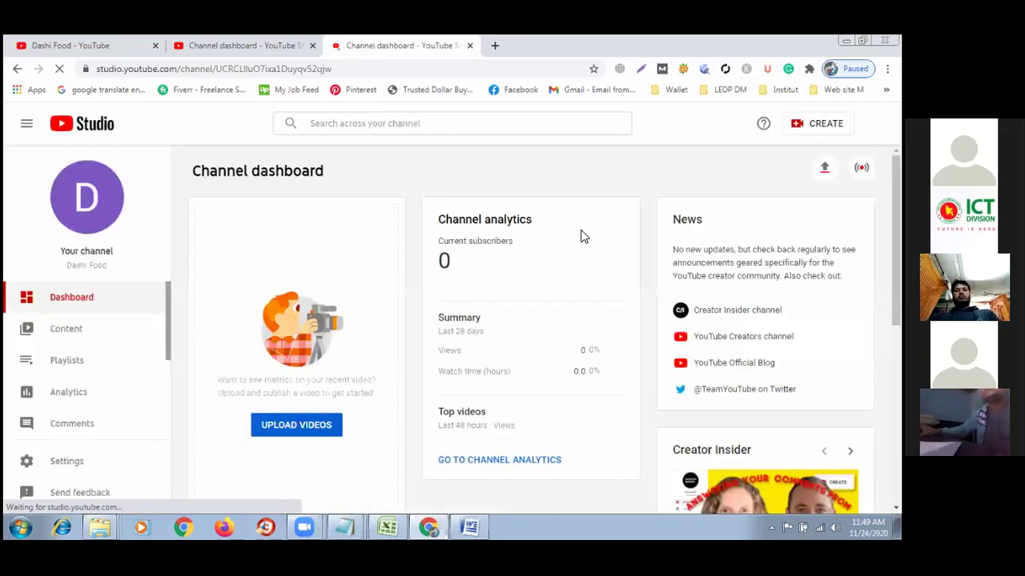
{"action": "left_click", "coordinate": [66, 463]}
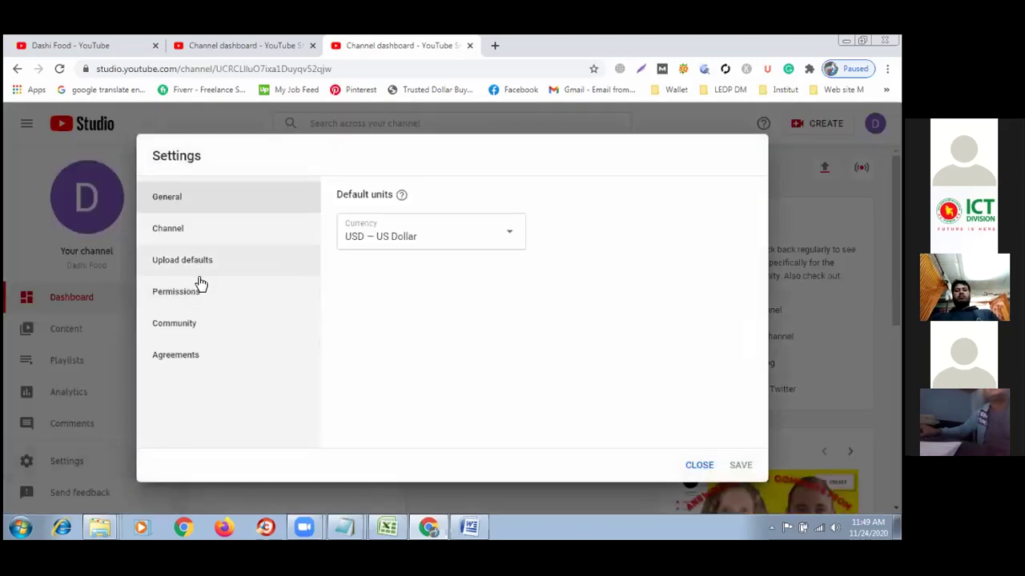
{"action": "left_click", "coordinate": [171, 232]}
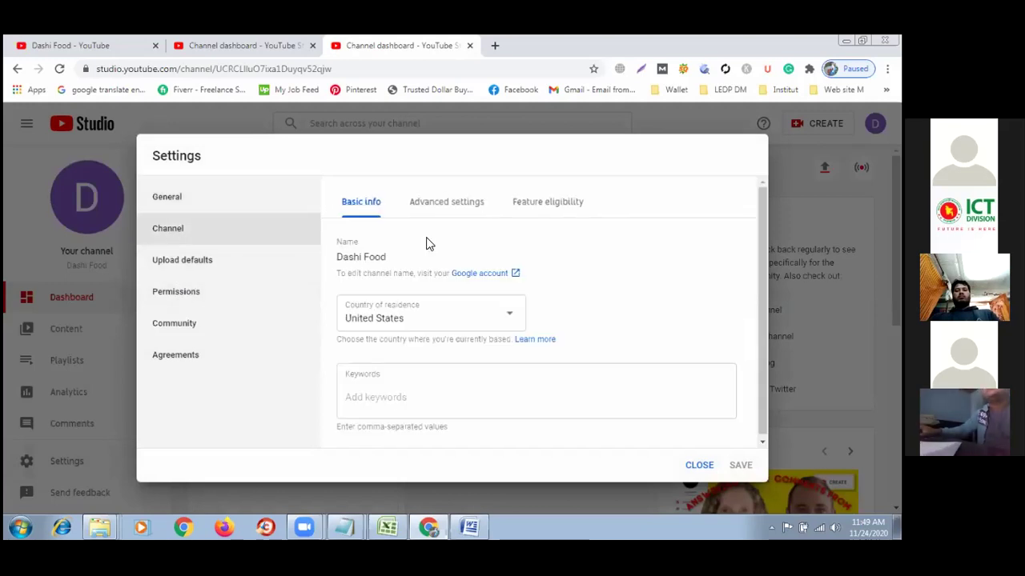
{"action": "left_click", "coordinate": [543, 206]}
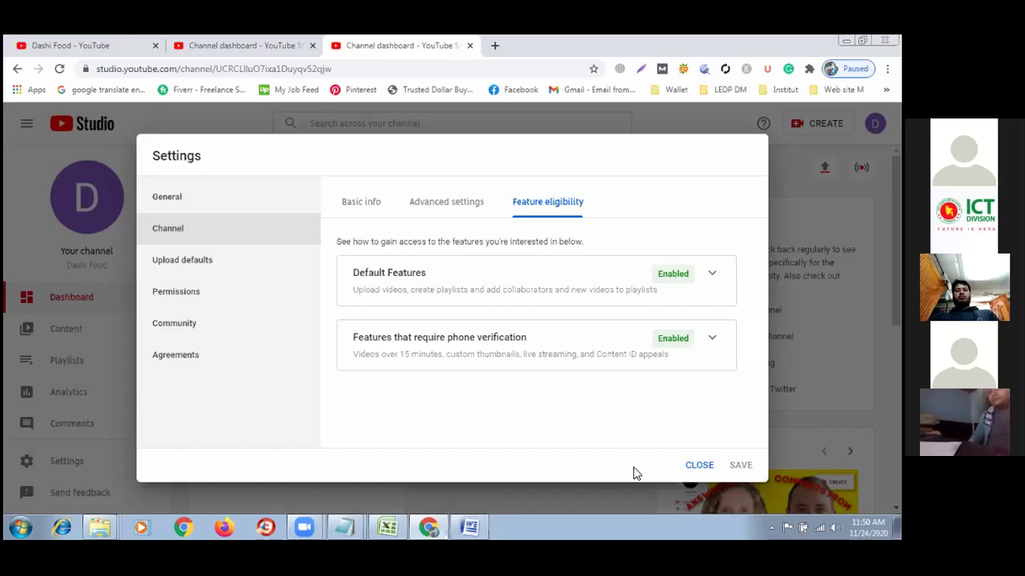
- Close the Settings dialog to return to the Dashi Food Channel dashboard
{"action": "left_click", "coordinate": [702, 468]}
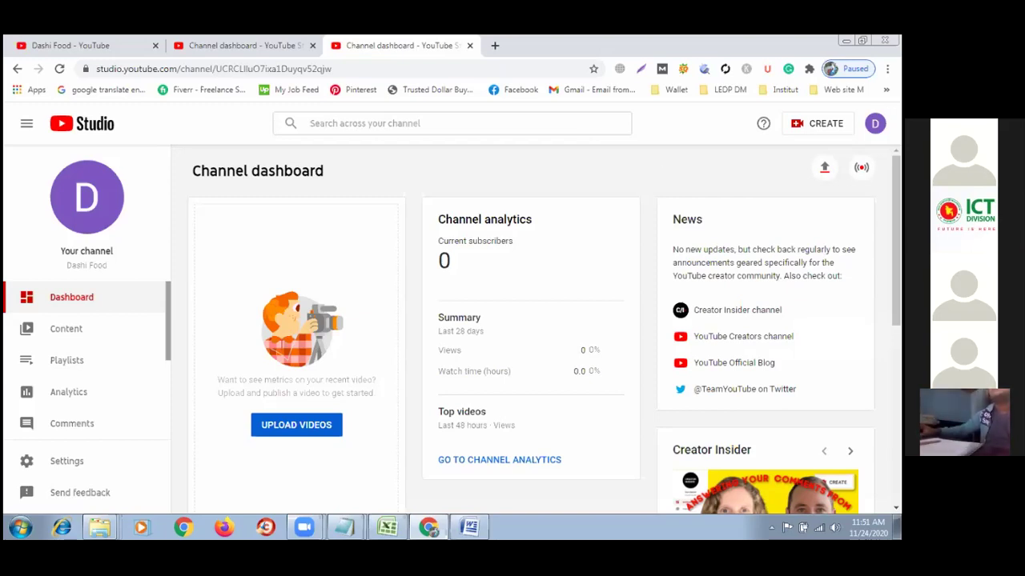
- Upload the video 'Instagram Marketing Grow You Profile Right Way' from Document1\Gig\Picture
{"action": "left_click", "coordinate": [816, 124]}
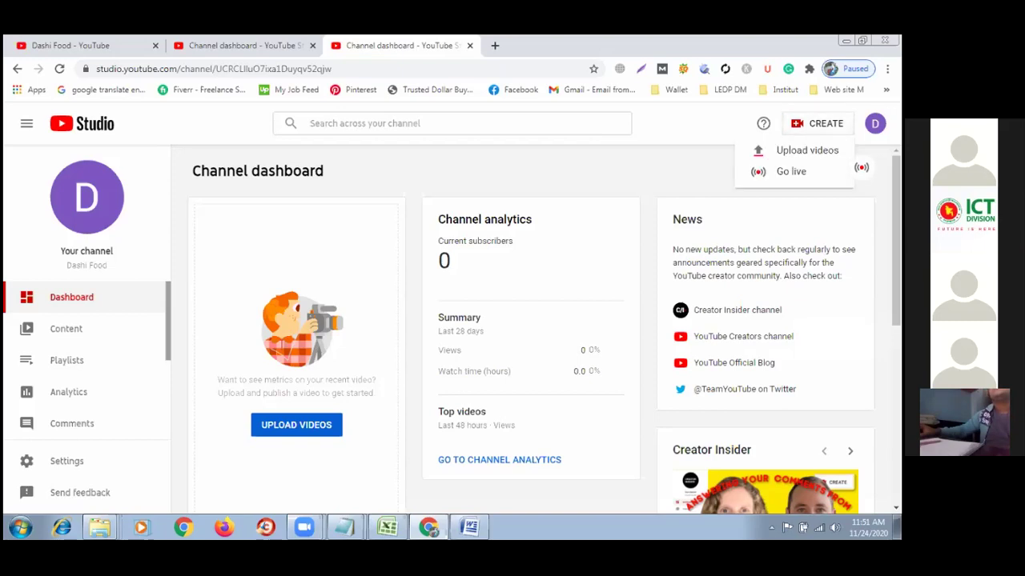
{"action": "left_click", "coordinate": [801, 150]}
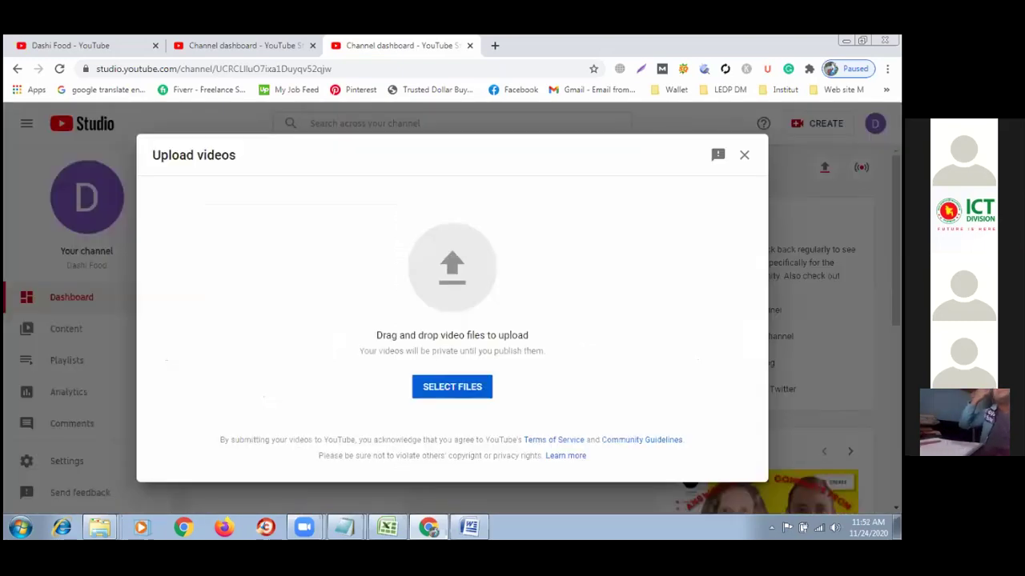
{"action": "left_click", "coordinate": [452, 387]}
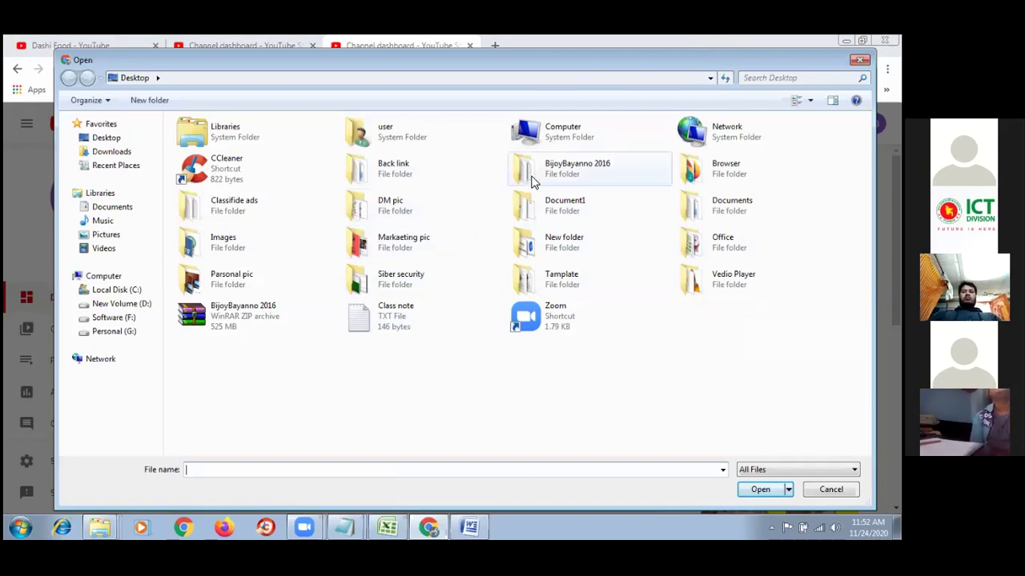
{"action": "double_click", "coordinate": [582, 212]}
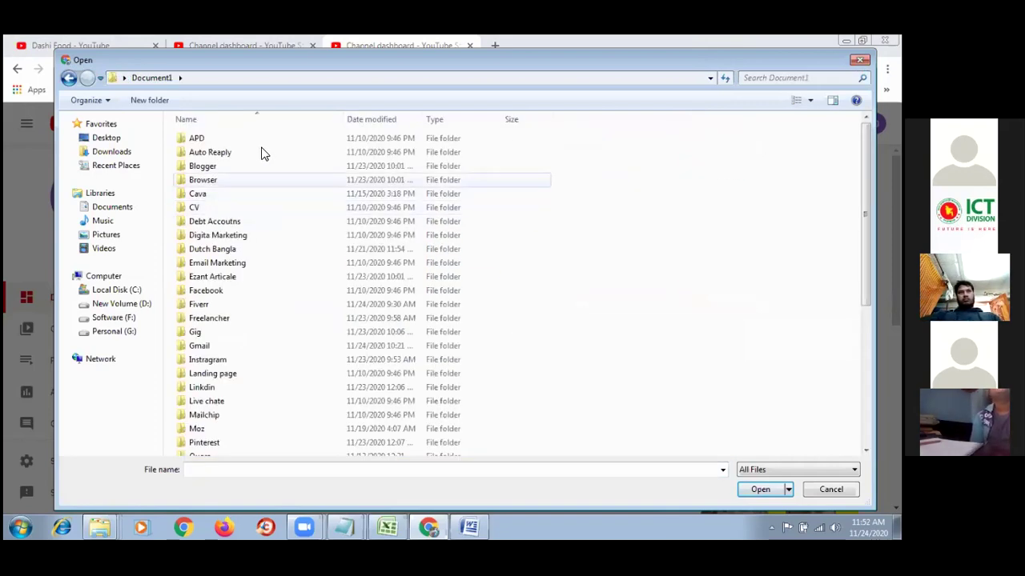
{"action": "double_click", "coordinate": [265, 333]}
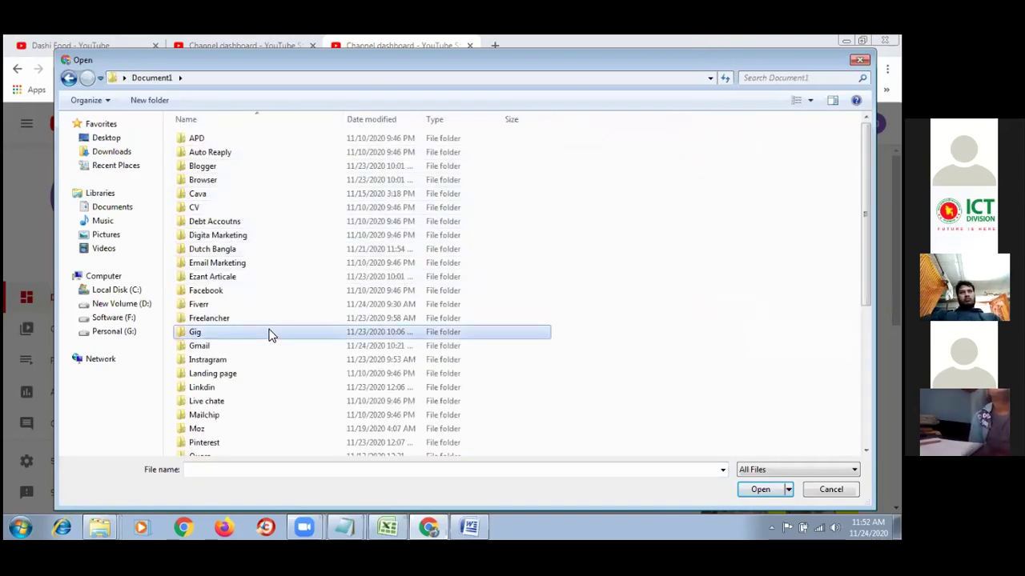
{"action": "double_click", "coordinate": [295, 153]}
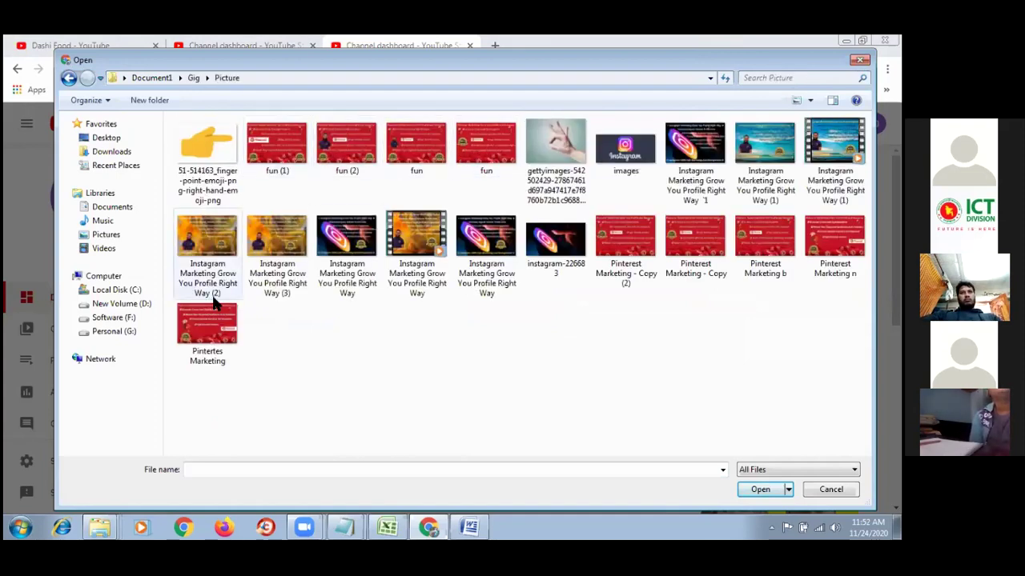
{"action": "left_click", "coordinate": [425, 256]}
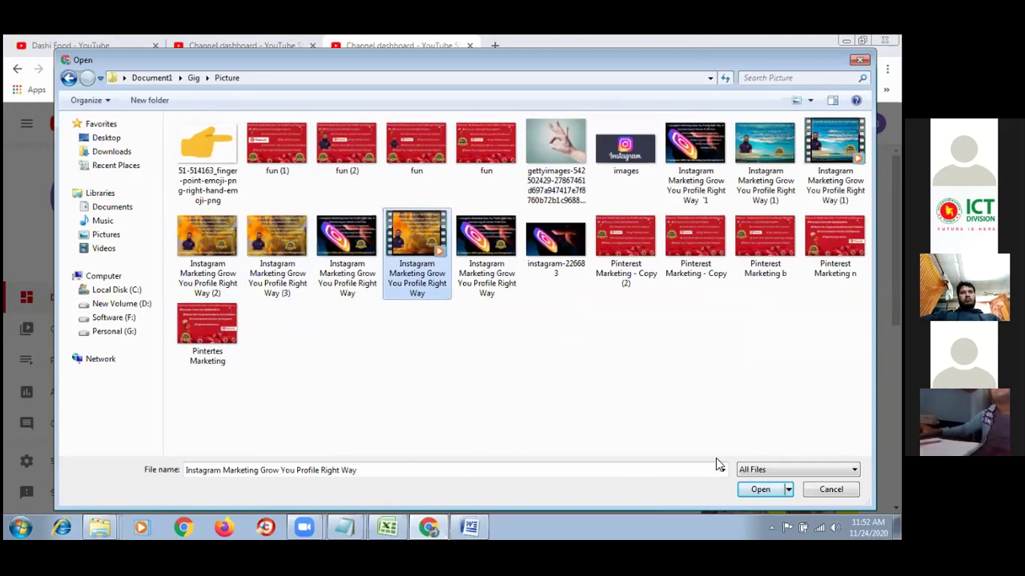
{"action": "left_click", "coordinate": [757, 491]}
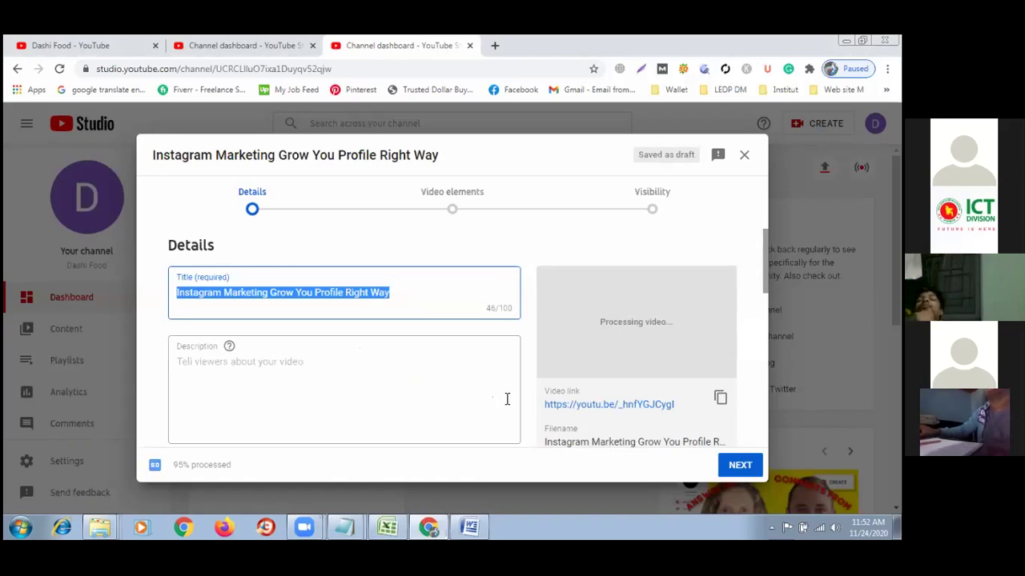
- Select 'Grow You Profile Right Way' in the title, then place the cursor in the Description box
{"action": "left_click", "coordinate": [397, 290]}
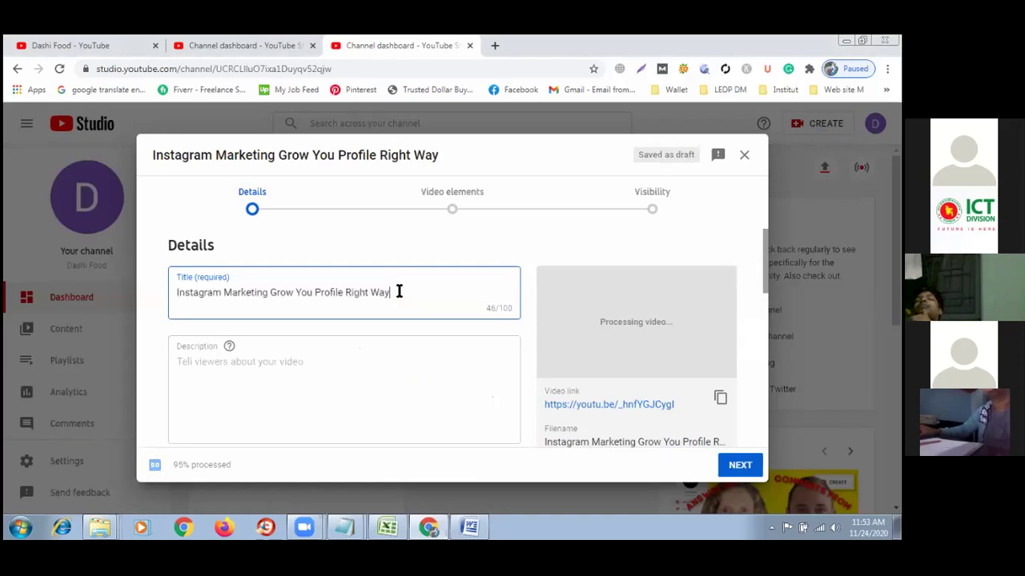
{"action": "left_click_drag", "start_coordinate": [403, 292], "coordinate": [271, 294]}
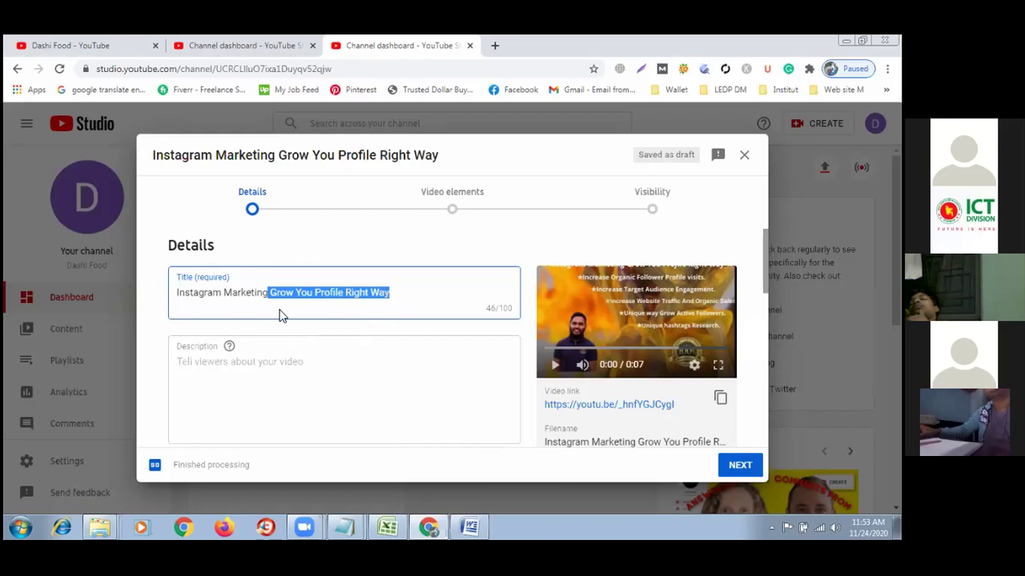
{"action": "left_click", "coordinate": [252, 365]}
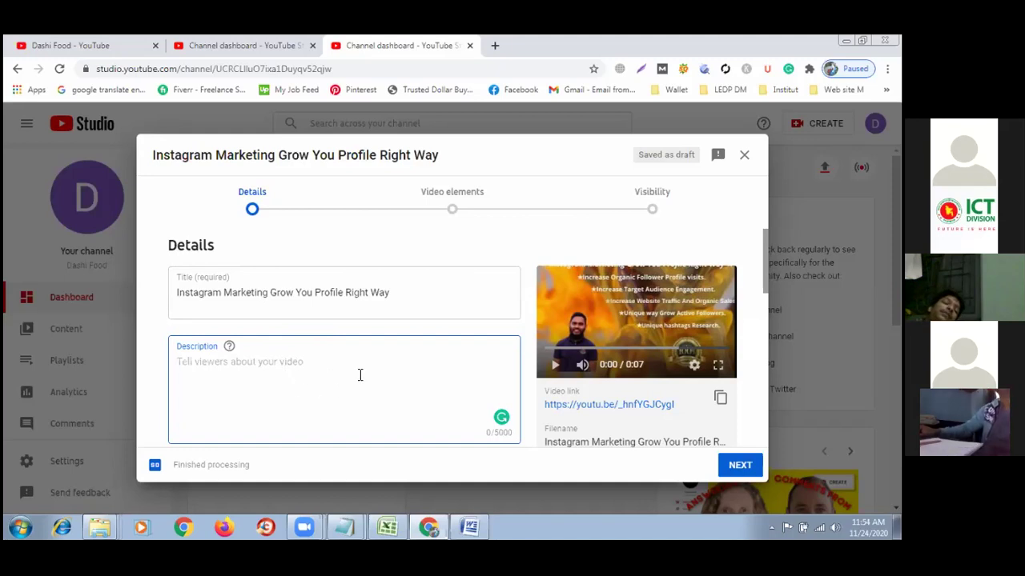
- Try the three auto-generated thumbnails, settling on the first one
{"action": "scroll", "coordinate": [376, 370], "scroll_direction": "down", "scroll_amount": 1}
{"action": "scroll", "coordinate": [380, 367], "scroll_direction": "down", "scroll_amount": 3}
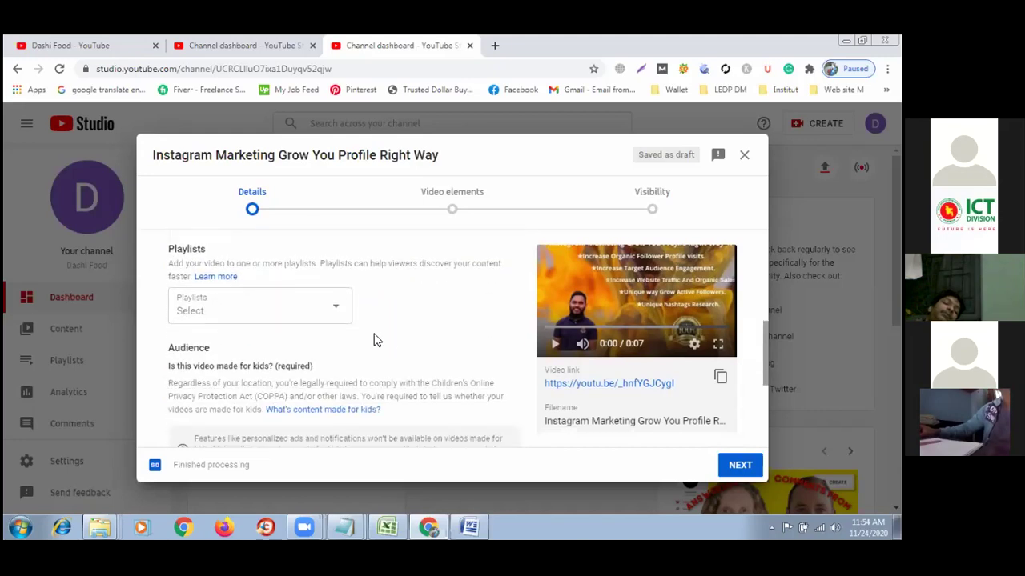
{"action": "scroll", "coordinate": [371, 393], "scroll_direction": "up", "scroll_amount": 2}
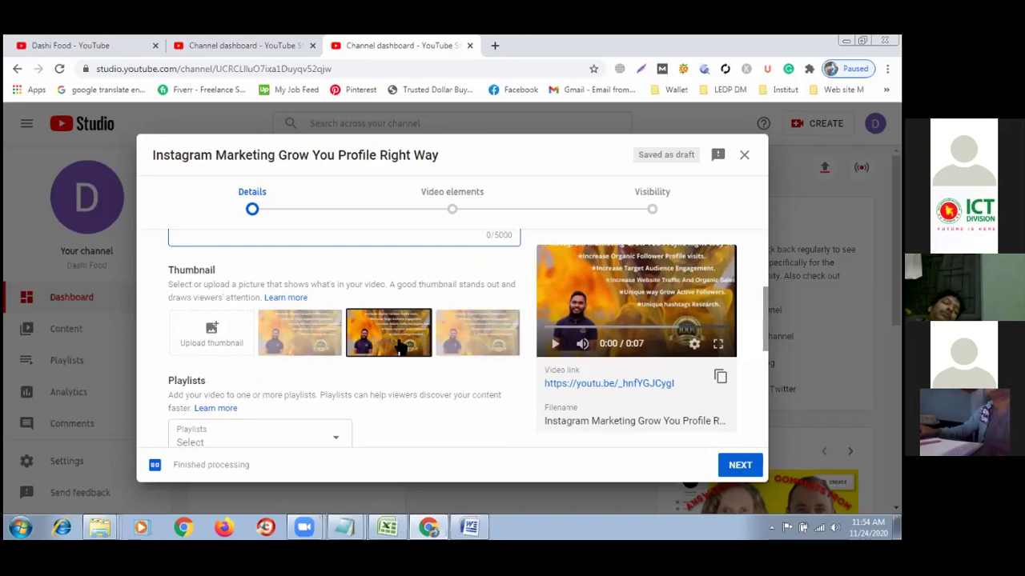
{"action": "left_click", "coordinate": [464, 341]}
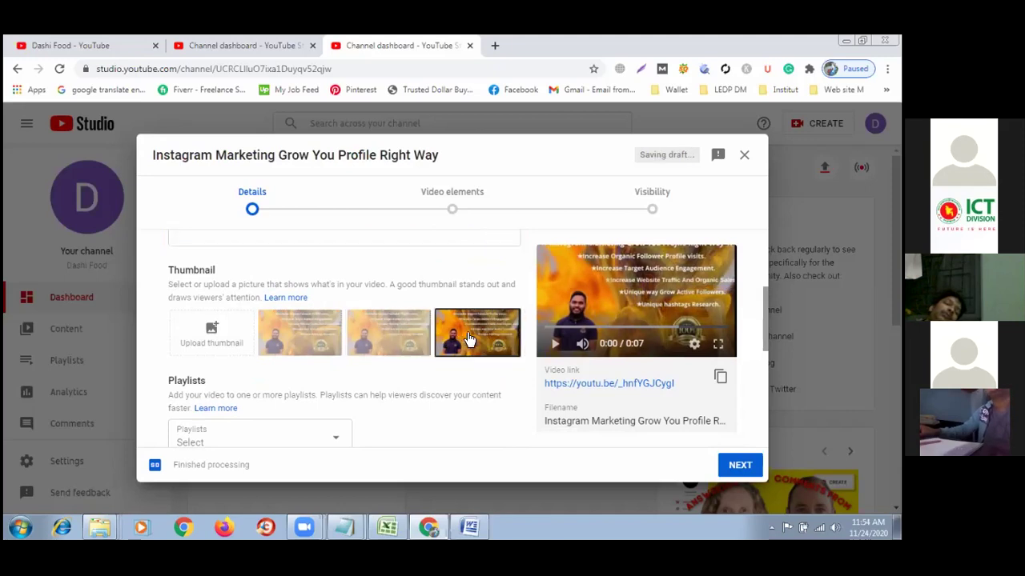
{"action": "left_click", "coordinate": [388, 346]}
{"action": "left_click", "coordinate": [280, 337]}
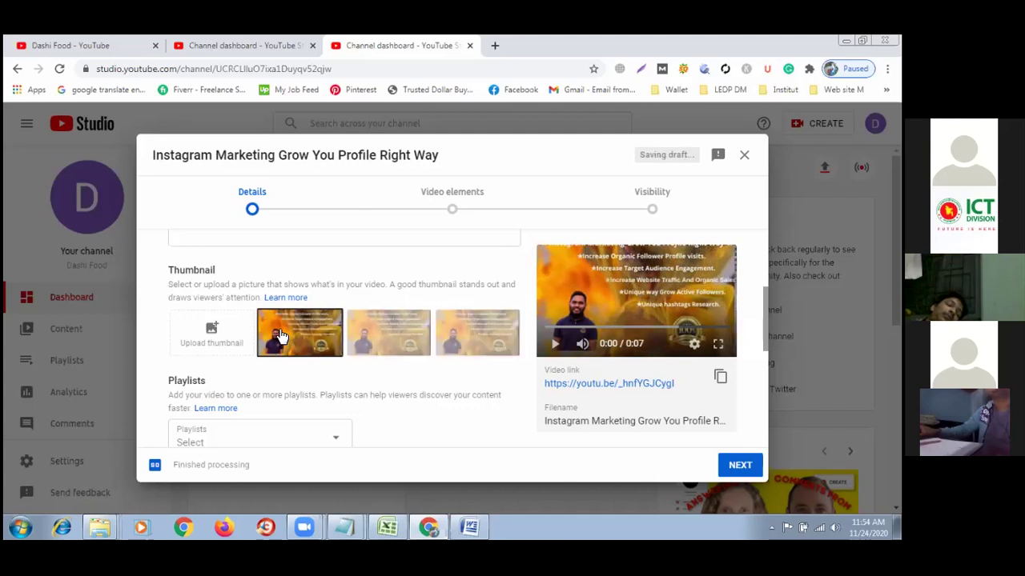
- Upload the Instagram logo picture 'images' as a custom thumbnail
{"action": "left_click", "coordinate": [211, 330]}
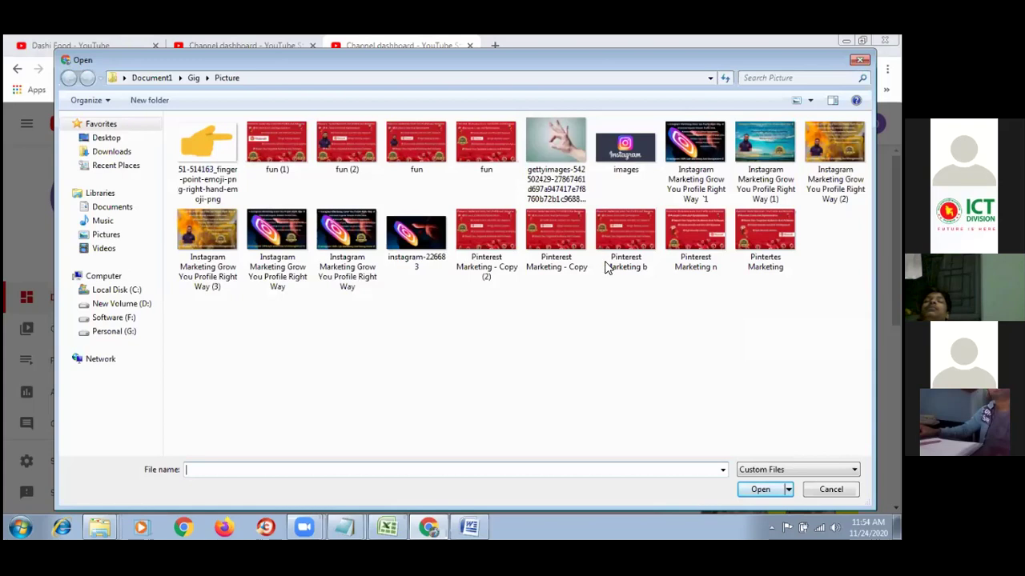
{"action": "left_click", "coordinate": [625, 148]}
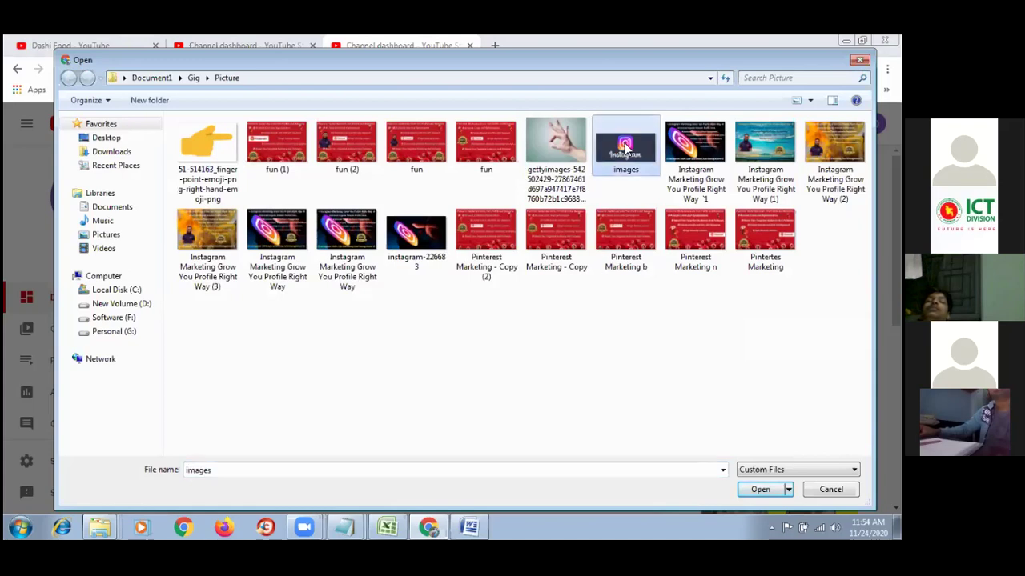
{"action": "left_click", "coordinate": [752, 491]}
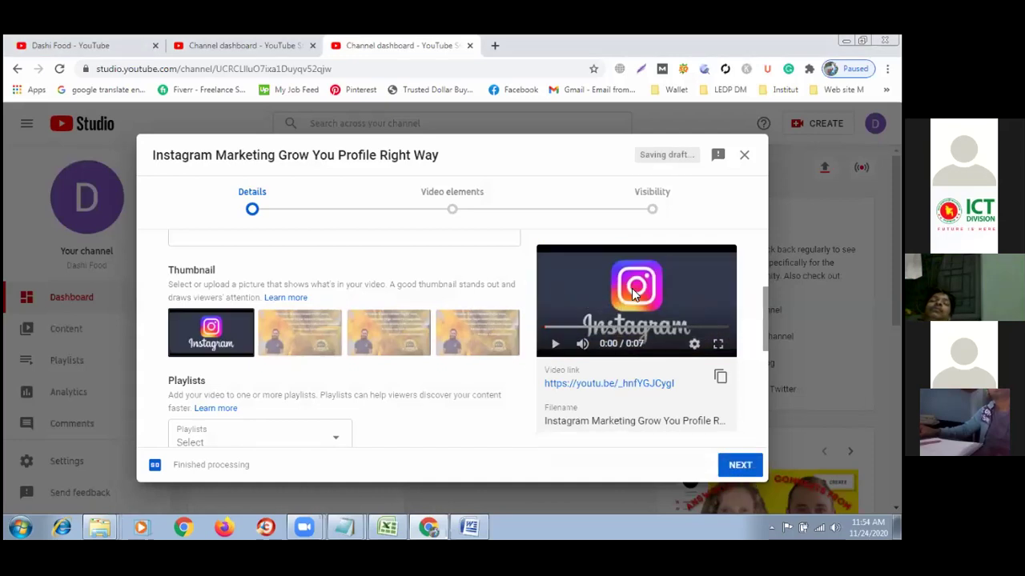
{"action": "mouse_move", "coordinate": [229, 347]}
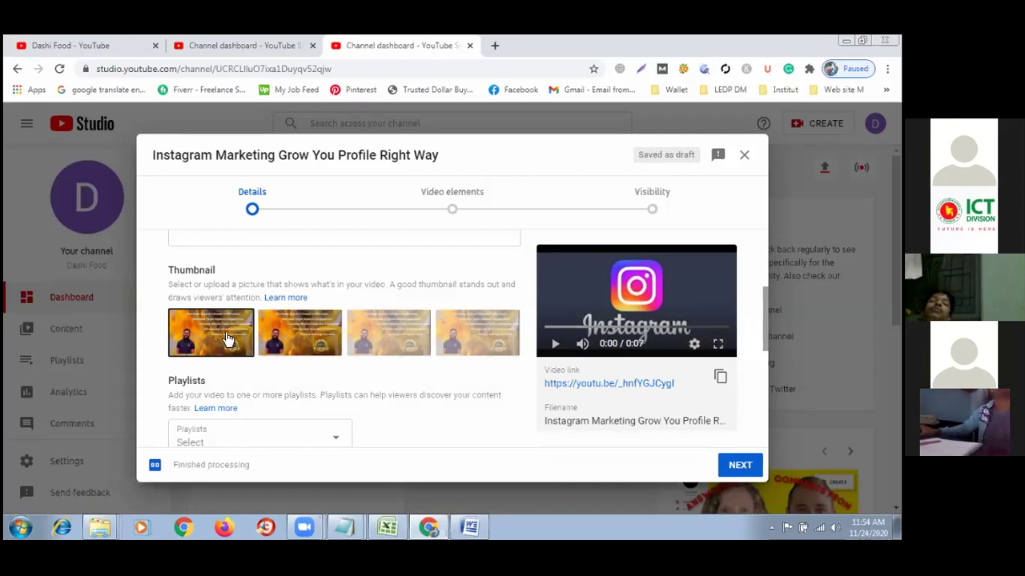
{"action": "scroll", "coordinate": [425, 392], "scroll_direction": "down", "scroll_amount": 2}
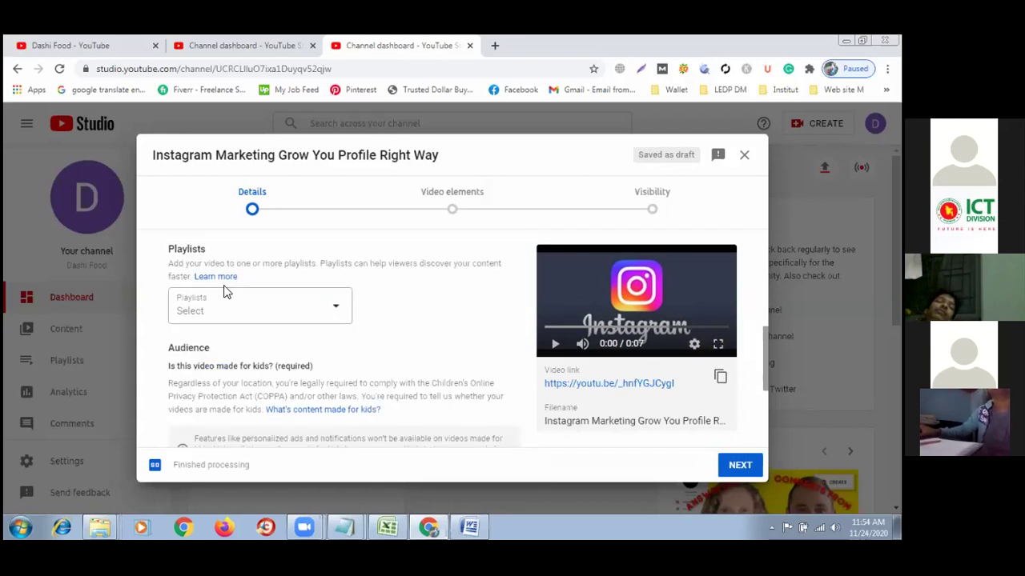
- Create a new public playlist named 'Digital Marketing'
{"action": "left_click", "coordinate": [334, 311]}
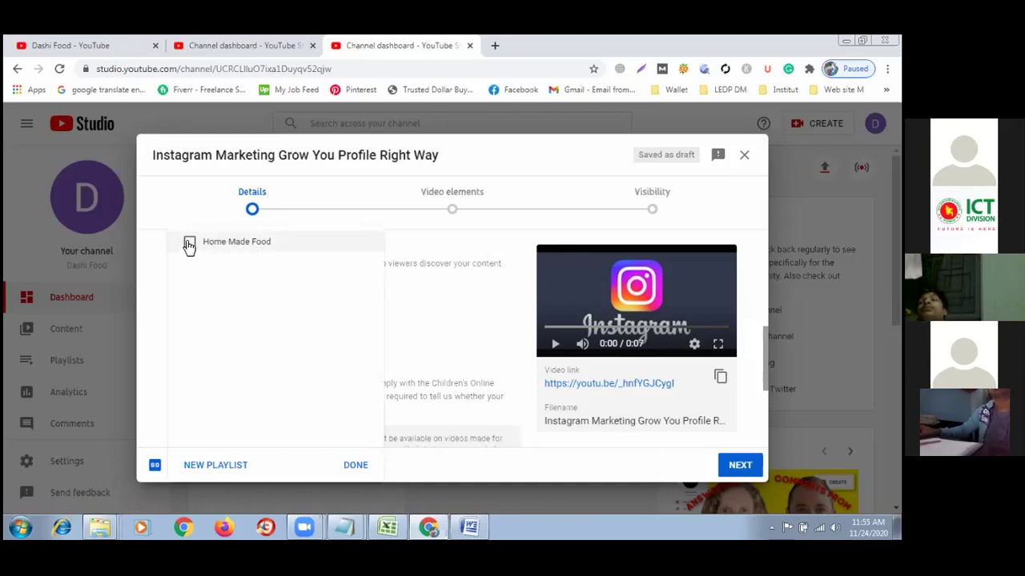
{"action": "left_click", "coordinate": [210, 467]}
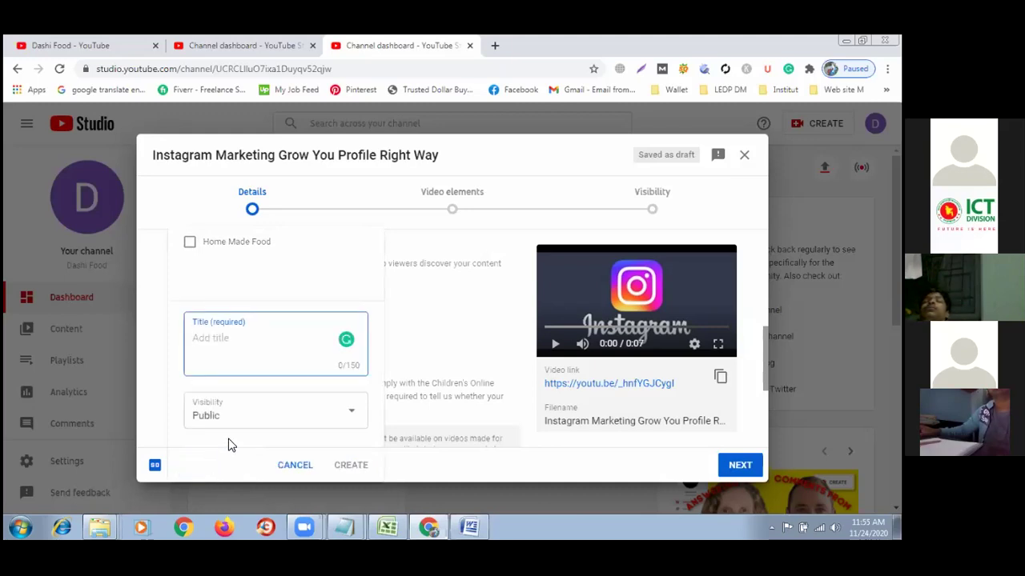
{"action": "type", "text": "Digital "}
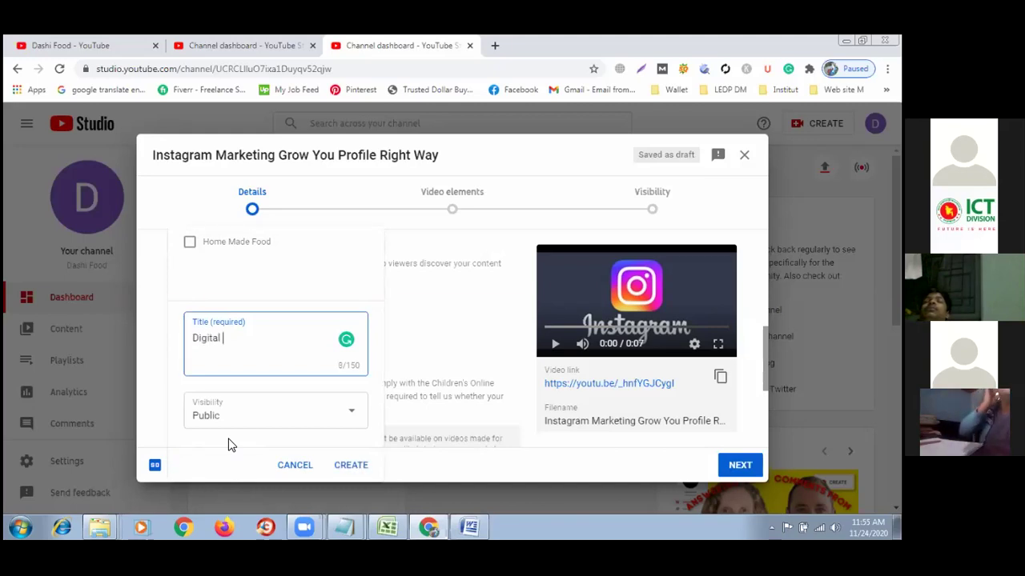
{"action": "type", "text": "Marketing"}
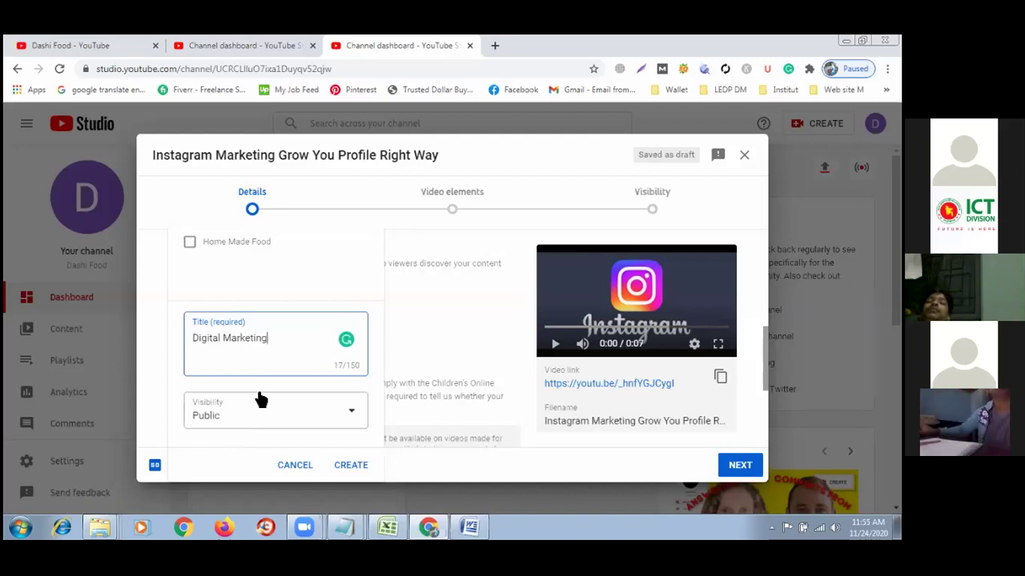
{"action": "left_click", "coordinate": [354, 411]}
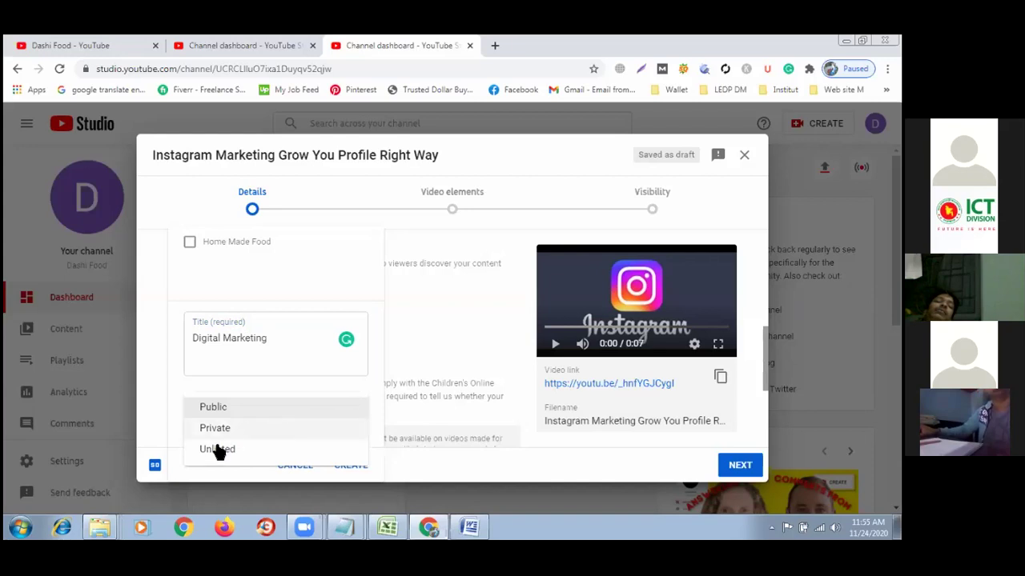
{"action": "left_click", "coordinate": [471, 314]}
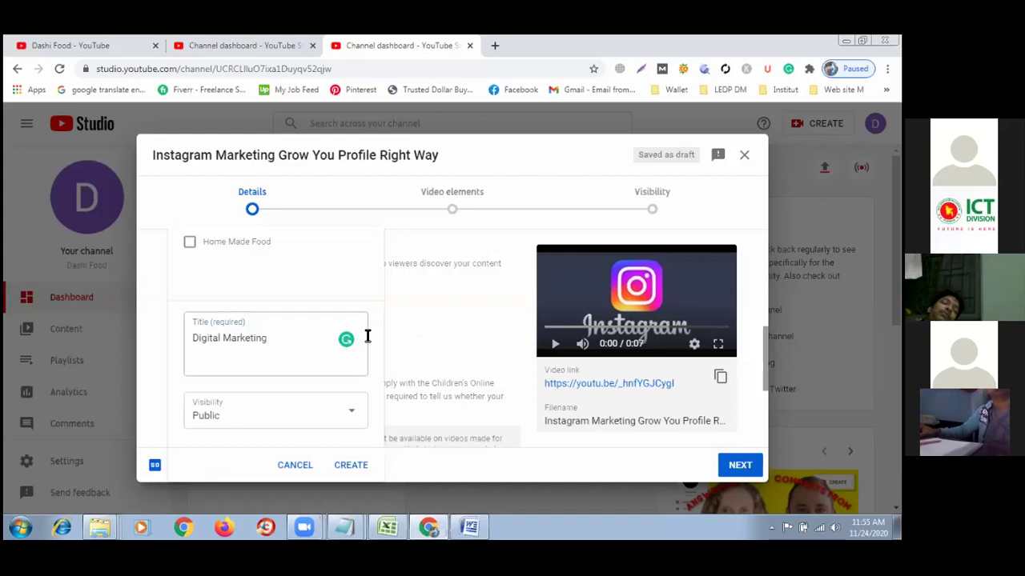
{"action": "left_click", "coordinate": [494, 334]}
{"action": "scroll", "coordinate": [495, 336], "scroll_direction": "down", "scroll_amount": 3}
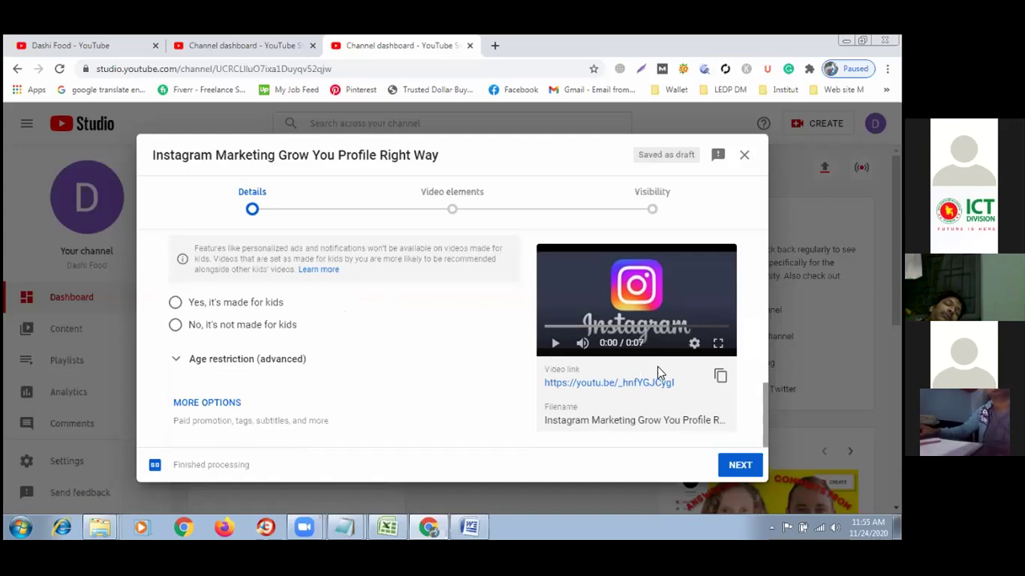
{"action": "scroll", "coordinate": [358, 337], "scroll_direction": "up", "scroll_amount": 3}
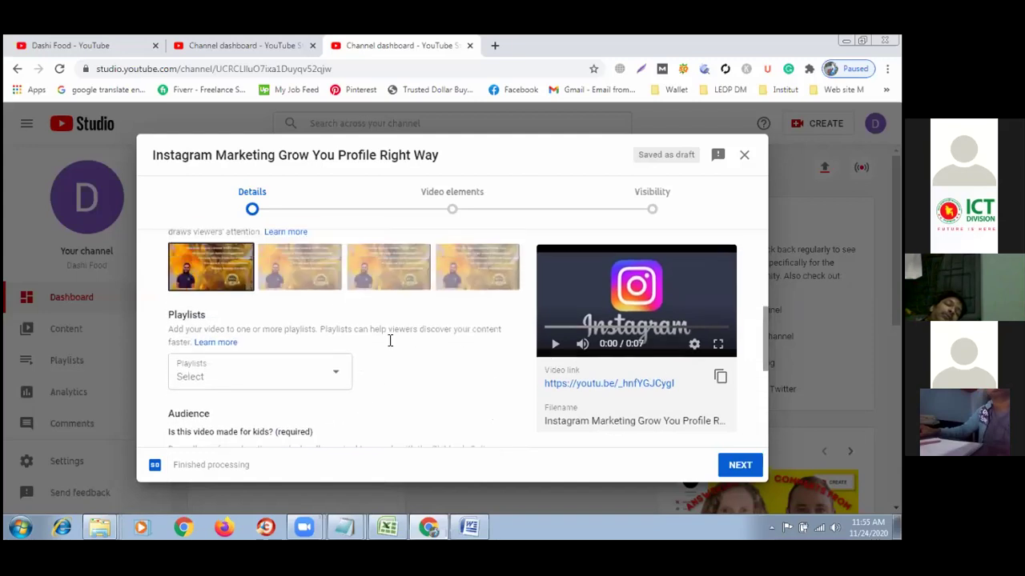
{"action": "scroll", "coordinate": [390, 341], "scroll_direction": "up", "scroll_amount": 1}
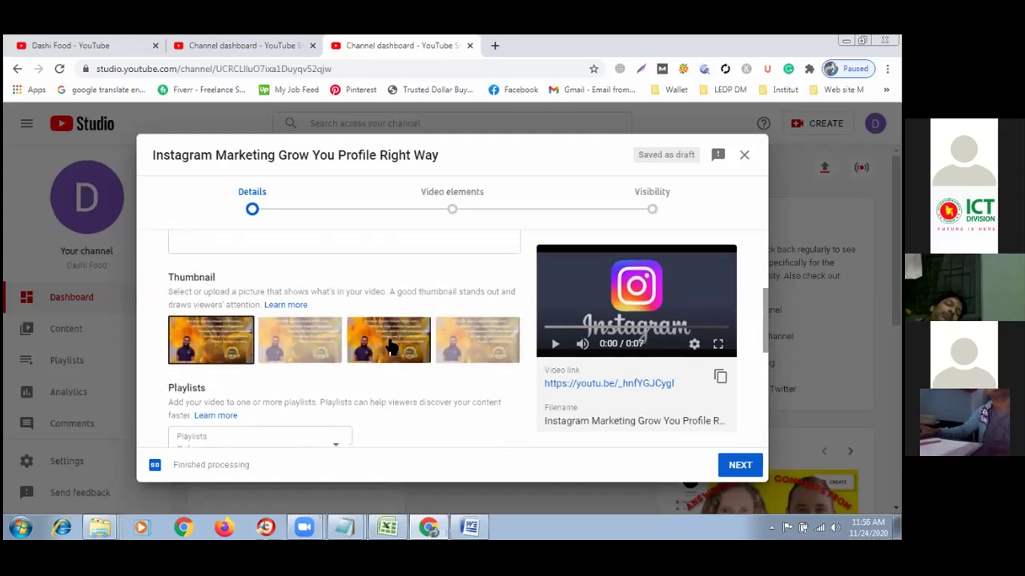
{"action": "scroll", "coordinate": [390, 341], "scroll_direction": "down", "scroll_amount": 3}
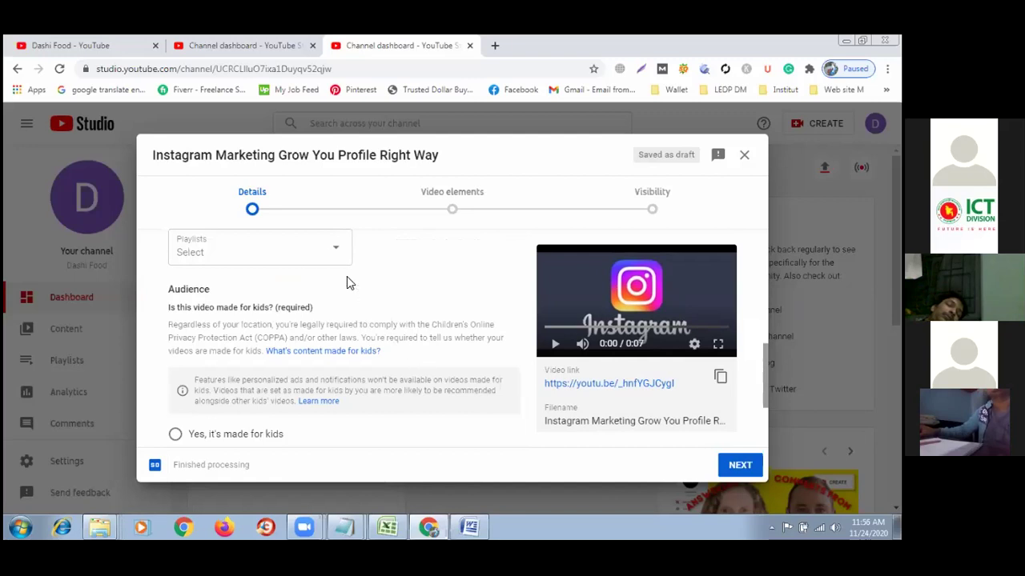
- Enter 'Digital' as a new playlist name, then assign the video to Digital Marketing and confirm
{"action": "left_click", "coordinate": [335, 249]}
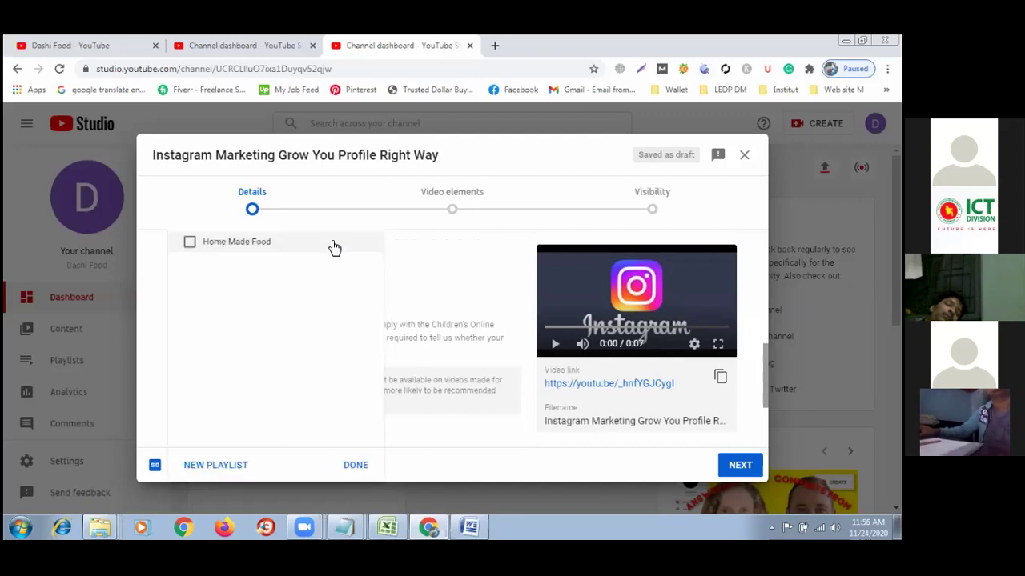
{"action": "left_click", "coordinate": [215, 465]}
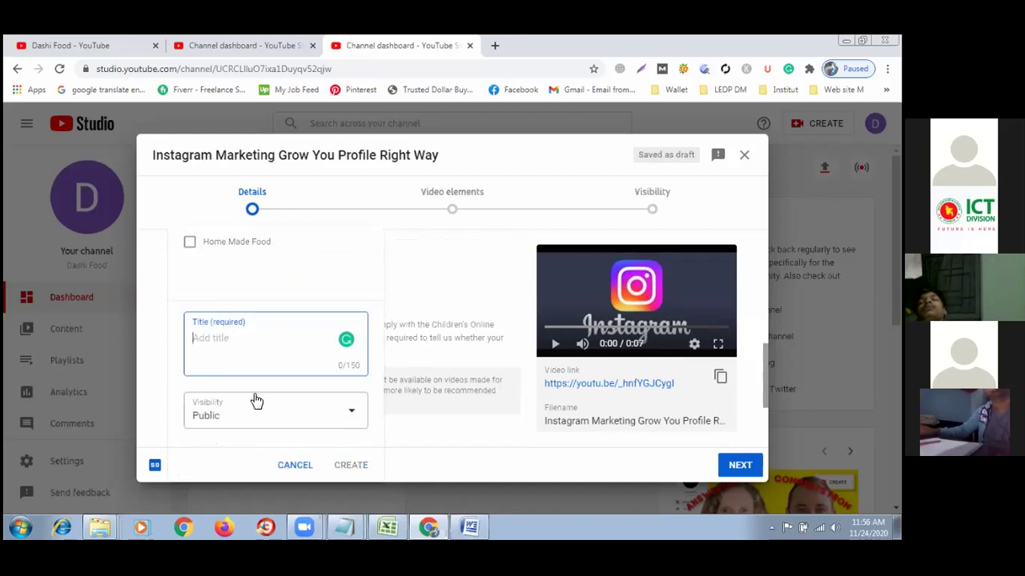
{"action": "type", "text": "D"}
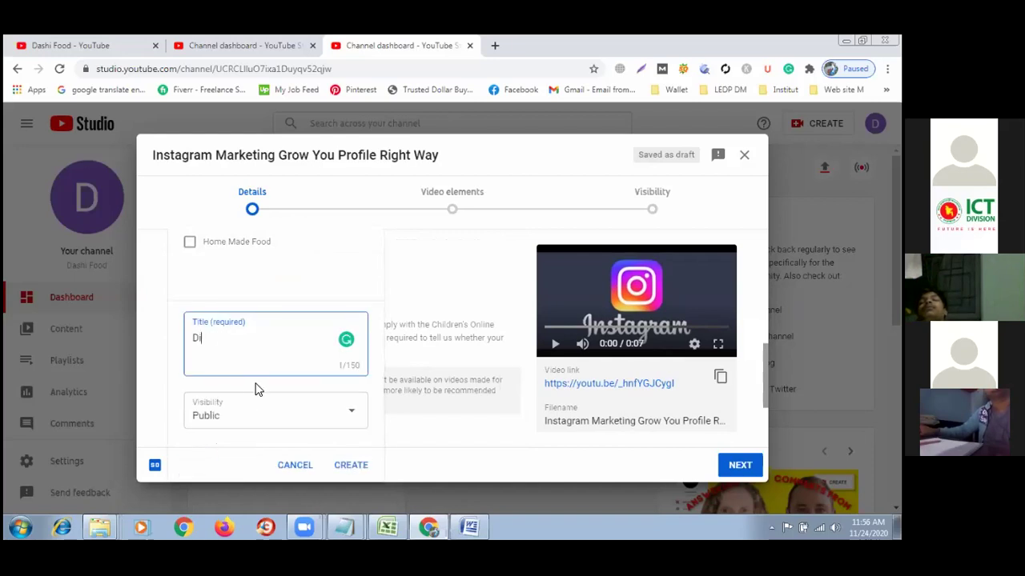
{"action": "type", "text": "igital Marketing"}
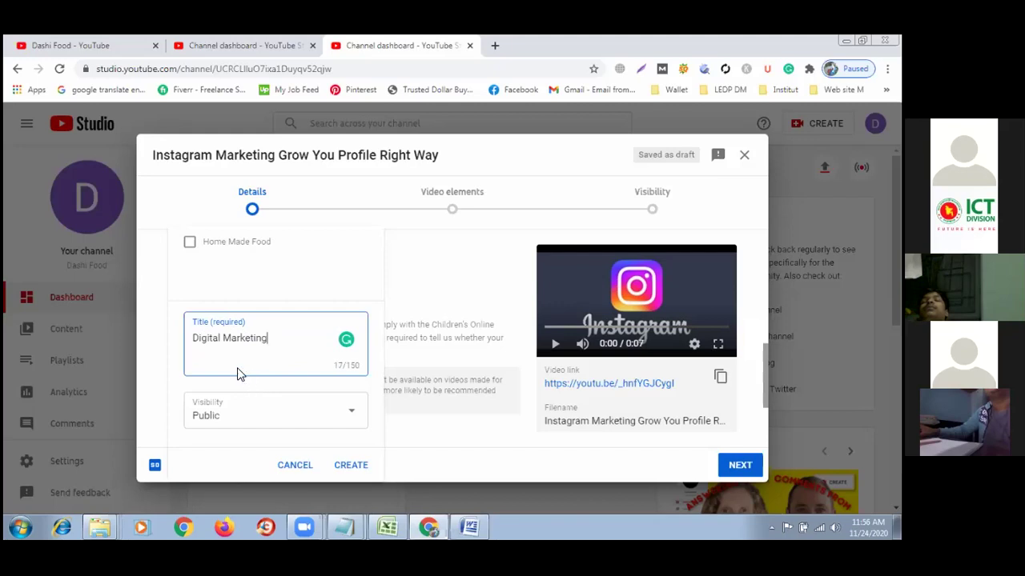
{"action": "left_click", "coordinate": [348, 467]}
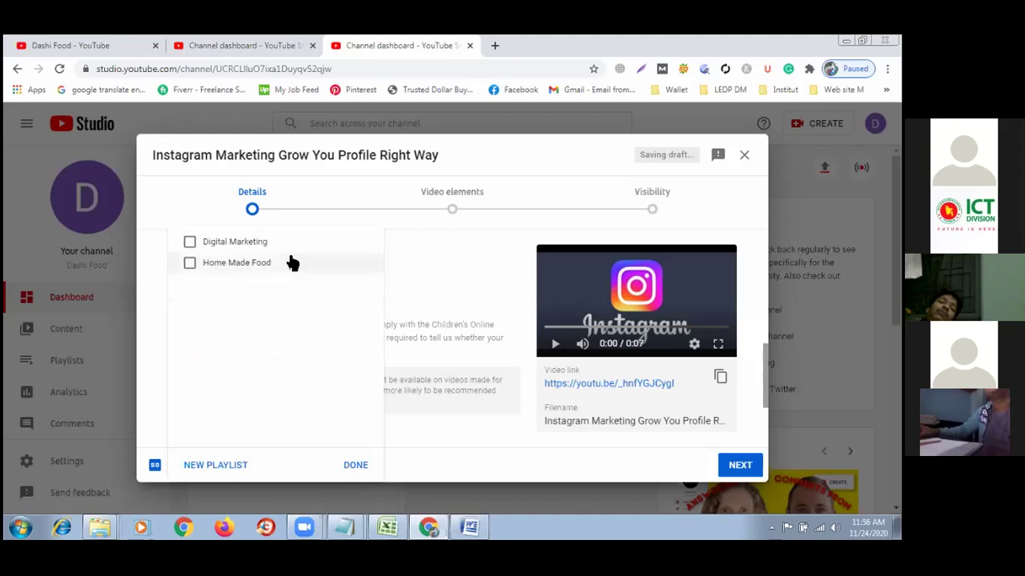
{"action": "left_click", "coordinate": [190, 242]}
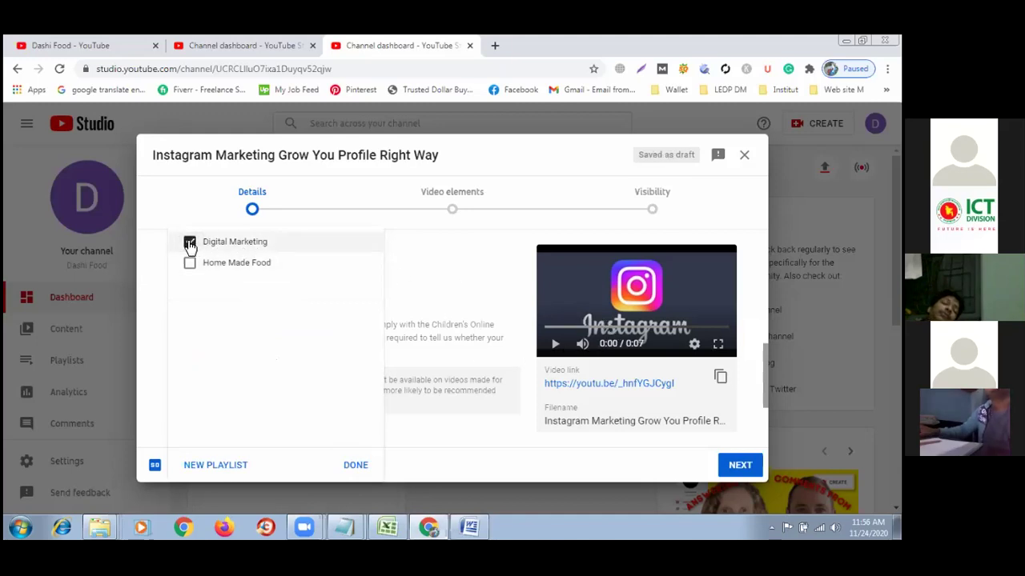
{"action": "left_click", "coordinate": [357, 467]}
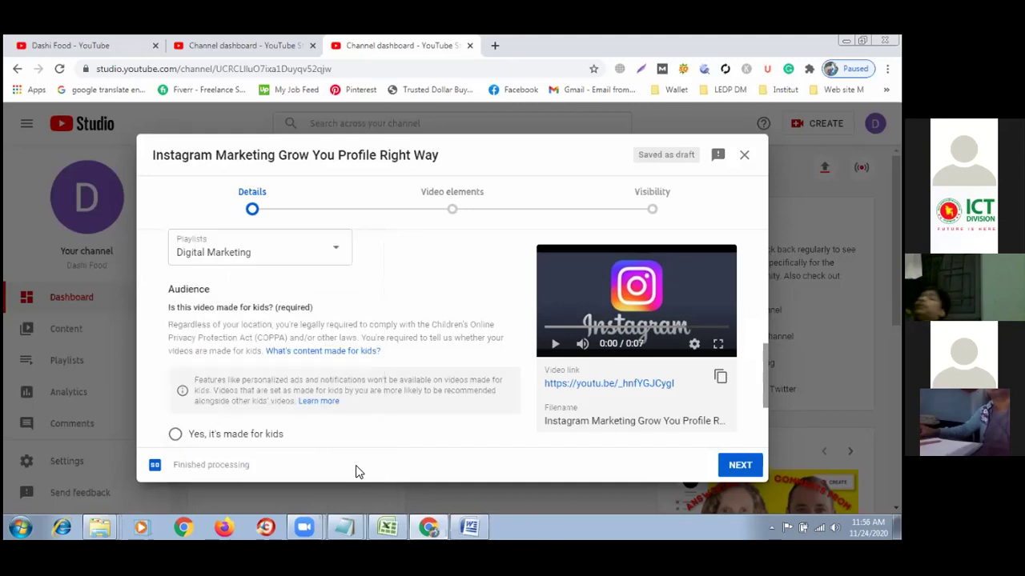
- Set the video's audience to 'No, it's not made for kids'
{"action": "scroll", "coordinate": [288, 388], "scroll_direction": "down", "scroll_amount": 1}
{"action": "scroll", "coordinate": [289, 381], "scroll_direction": "down", "scroll_amount": 3}
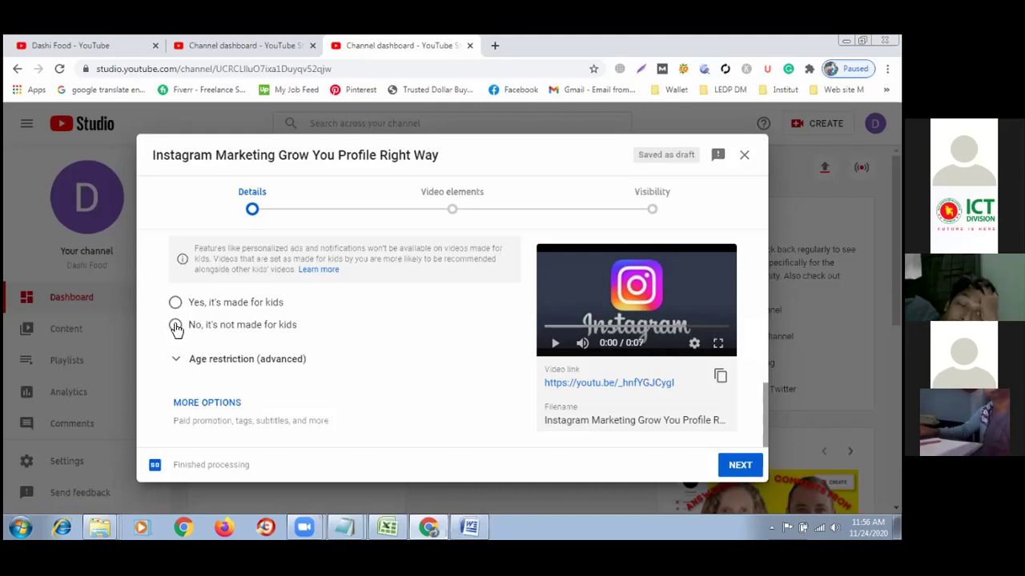
{"action": "left_click", "coordinate": [175, 326]}
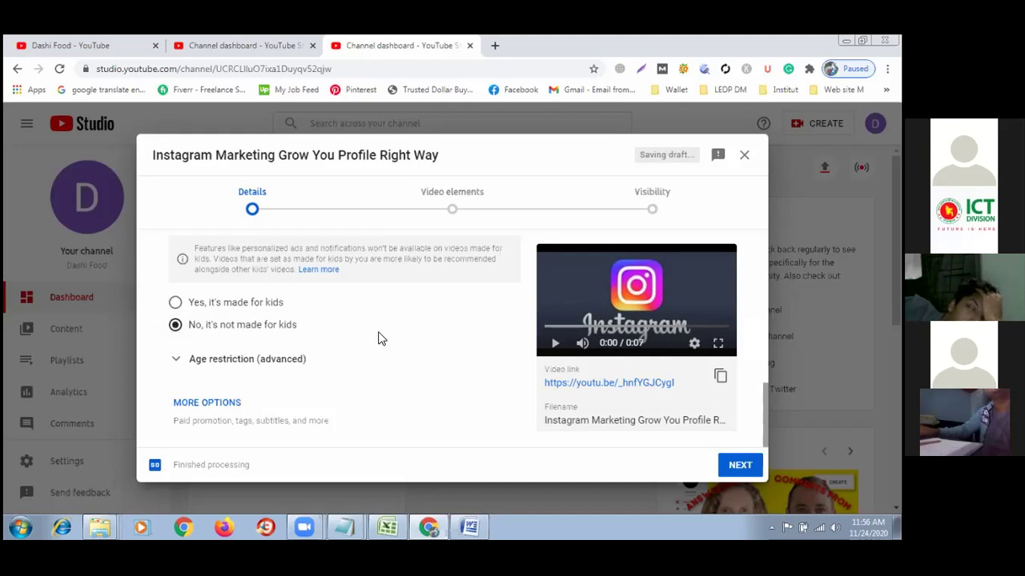
- Expand the extra details, such as paid promotion and tags, and scroll to the Tags field
{"action": "left_click", "coordinate": [200, 404]}
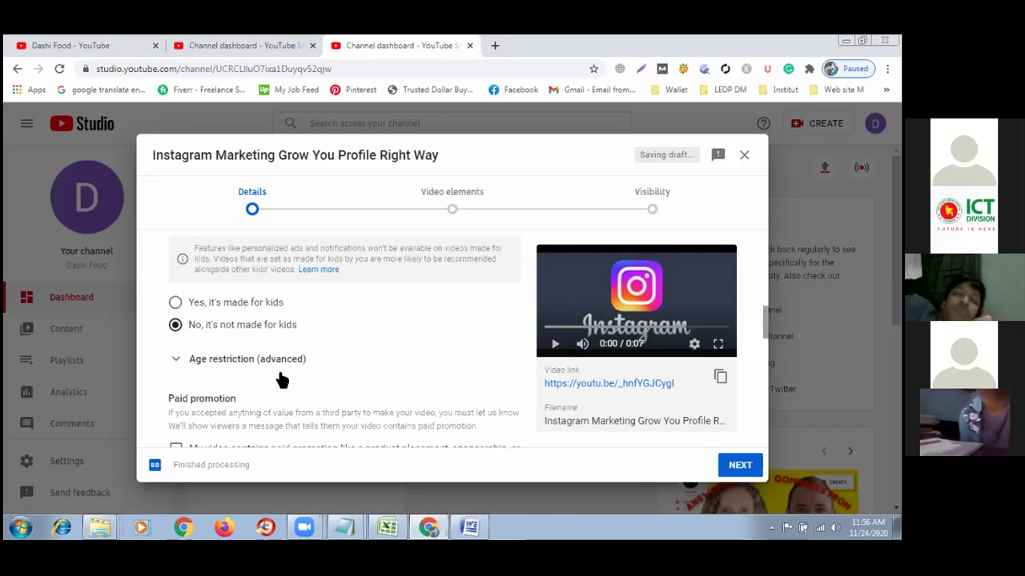
{"action": "scroll", "coordinate": [329, 348], "scroll_direction": "down", "scroll_amount": 2}
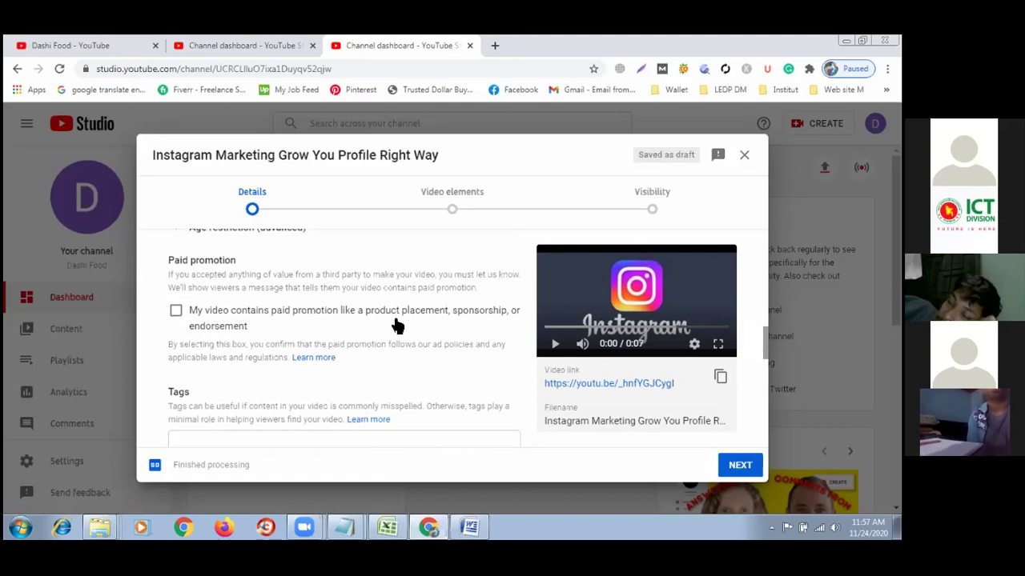
{"action": "scroll", "coordinate": [393, 324], "scroll_direction": "down", "scroll_amount": 2}
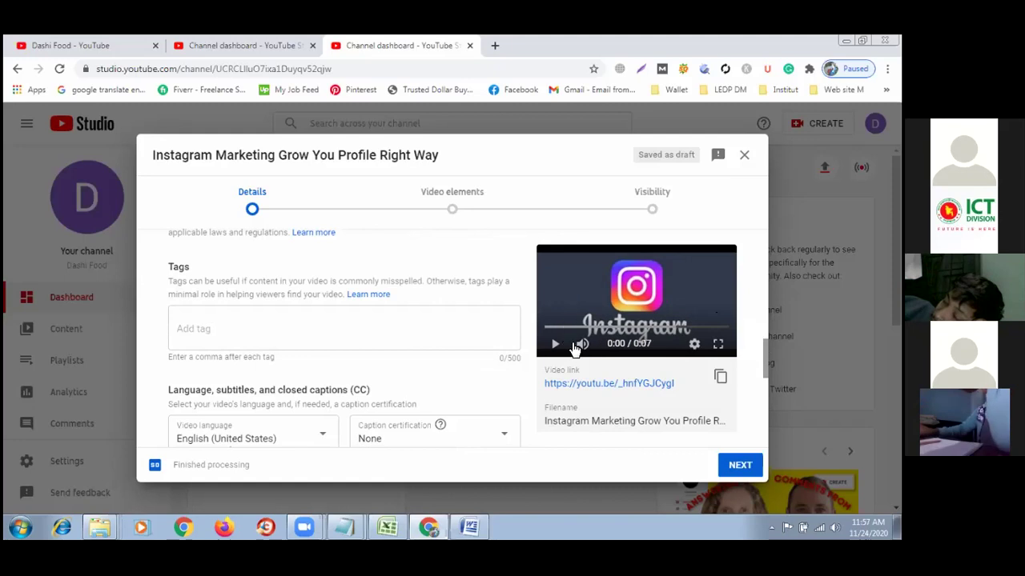
- Add the tags 'instagram' and 'instagram marketing' to the video
{"action": "left_click", "coordinate": [208, 325]}
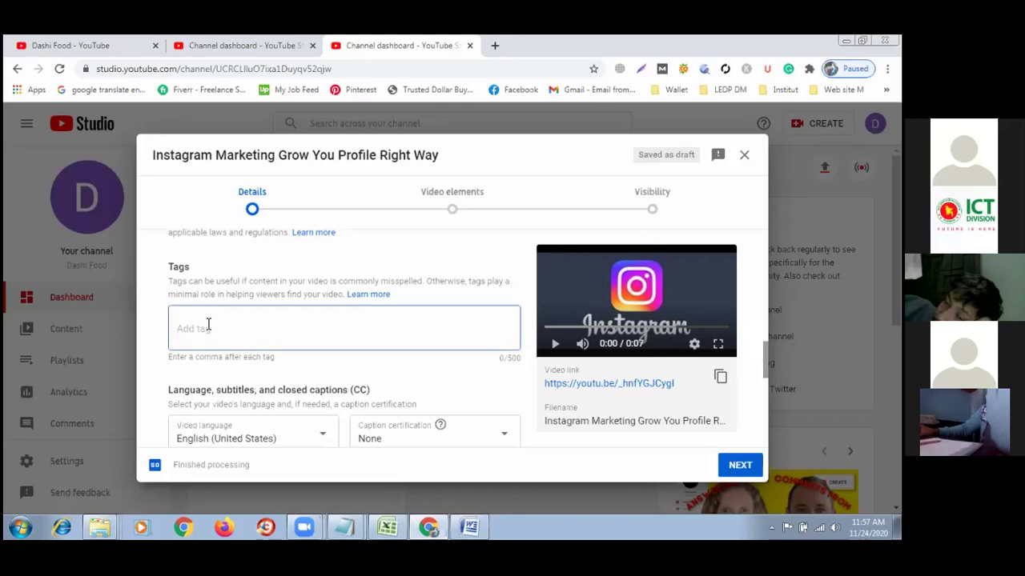
{"action": "type", "text": "Instagram"}
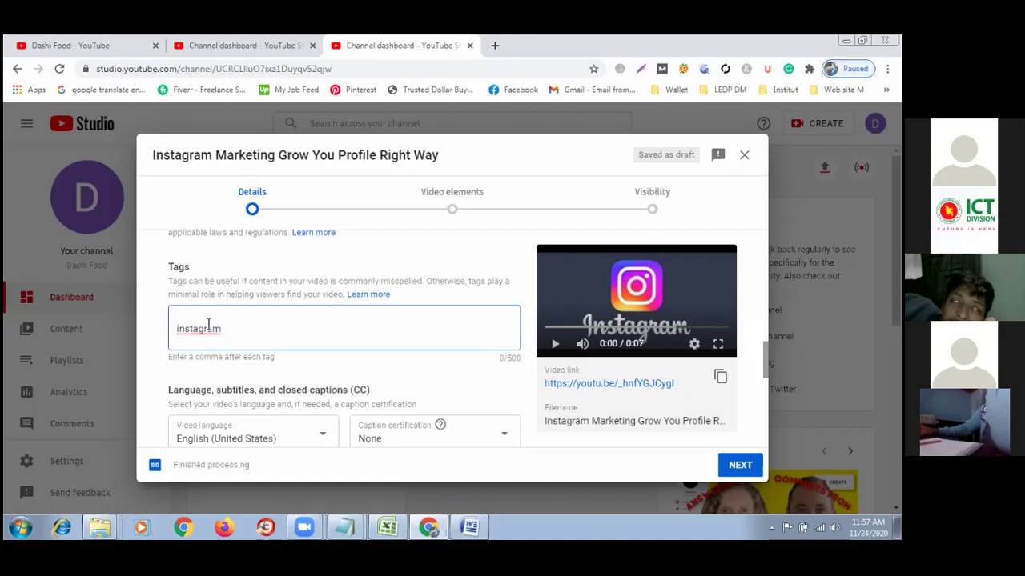
{"action": "key", "text": "comma"}
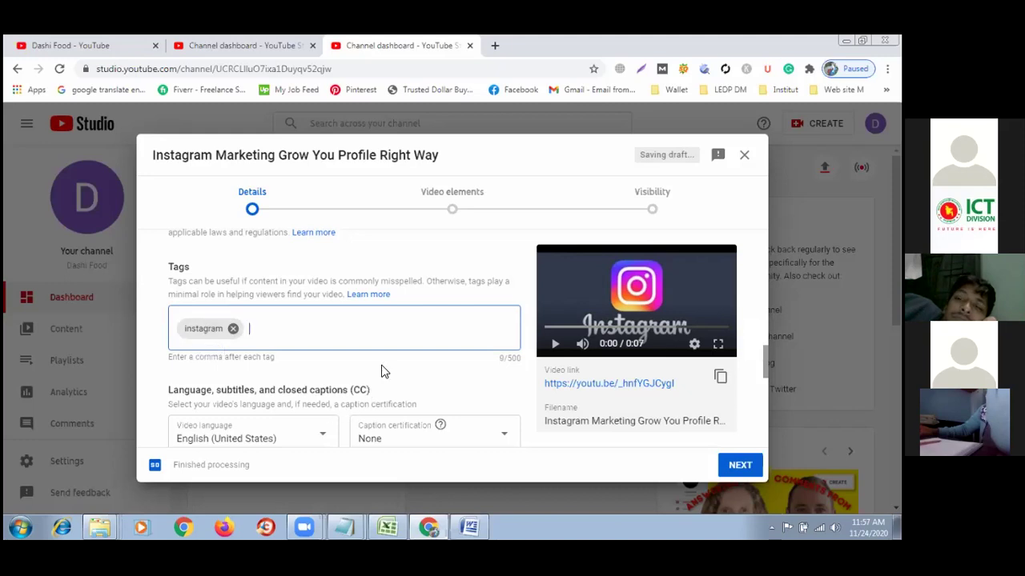
{"action": "type", "text": "instagram"}
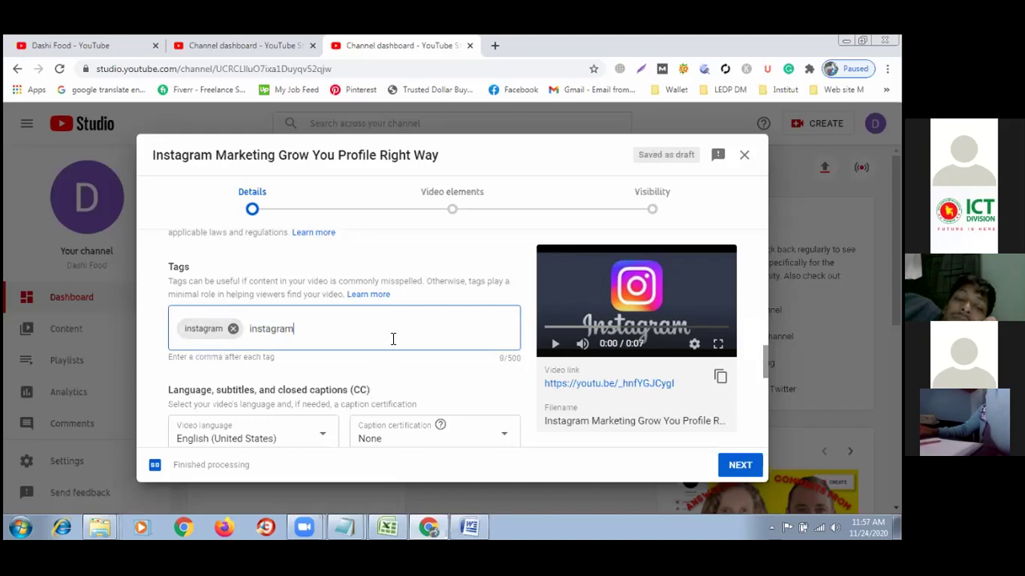
{"action": "type", "text": " marke"}
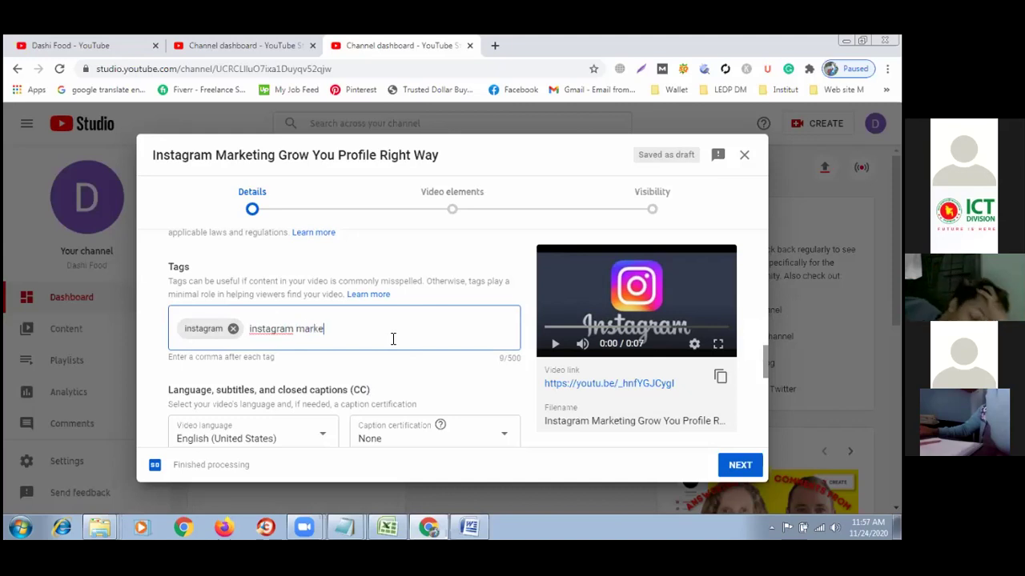
{"action": "type", "text": "ting"}
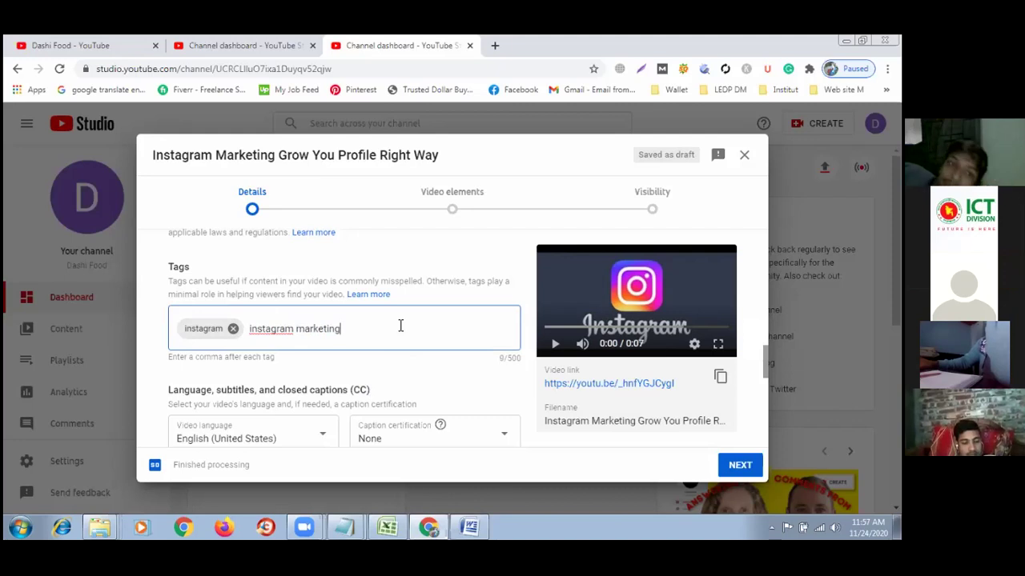
{"action": "key", "text": "comma"}
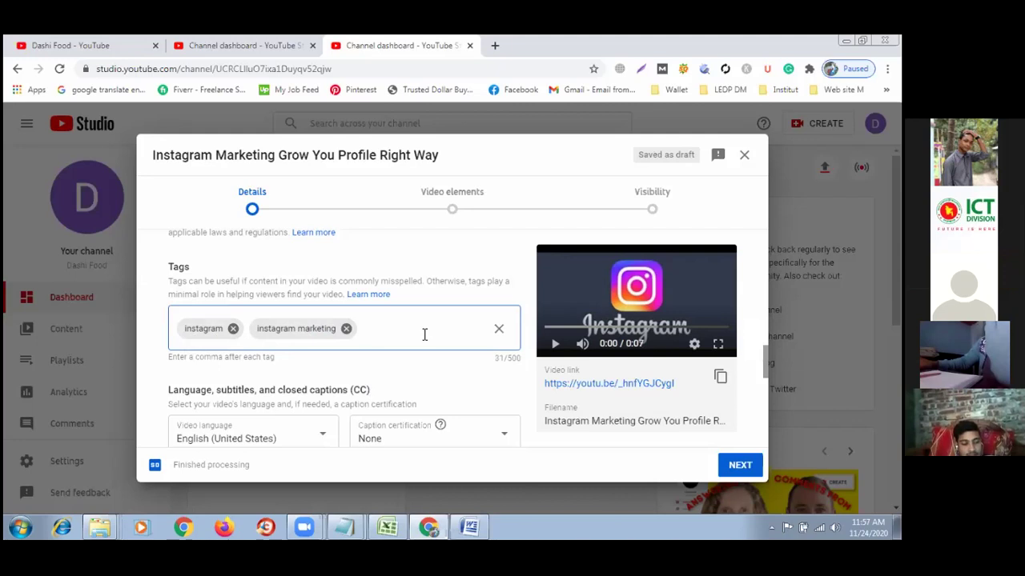
- Review the remaining Details fields and advance the upload to the Video elements step
{"action": "scroll", "coordinate": [425, 335], "scroll_direction": "down", "scroll_amount": 2}
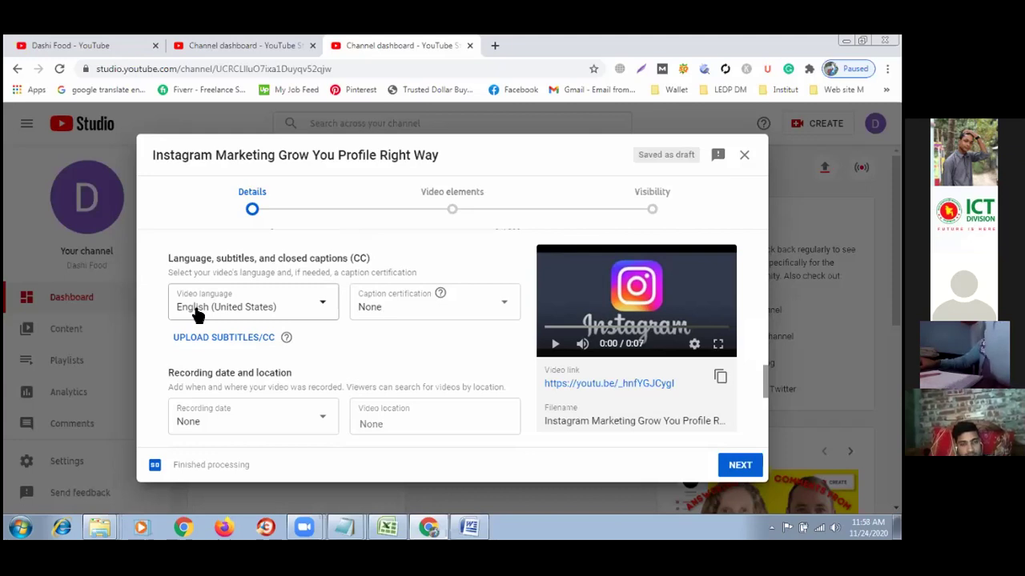
{"action": "scroll", "coordinate": [379, 334], "scroll_direction": "down", "scroll_amount": 2}
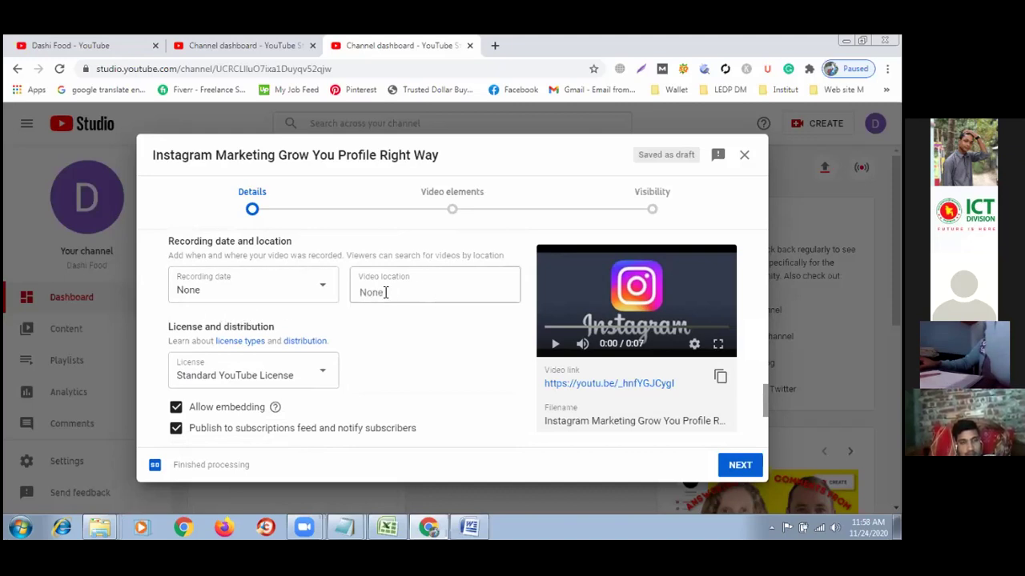
{"action": "scroll", "coordinate": [377, 306], "scroll_direction": "down", "scroll_amount": 2}
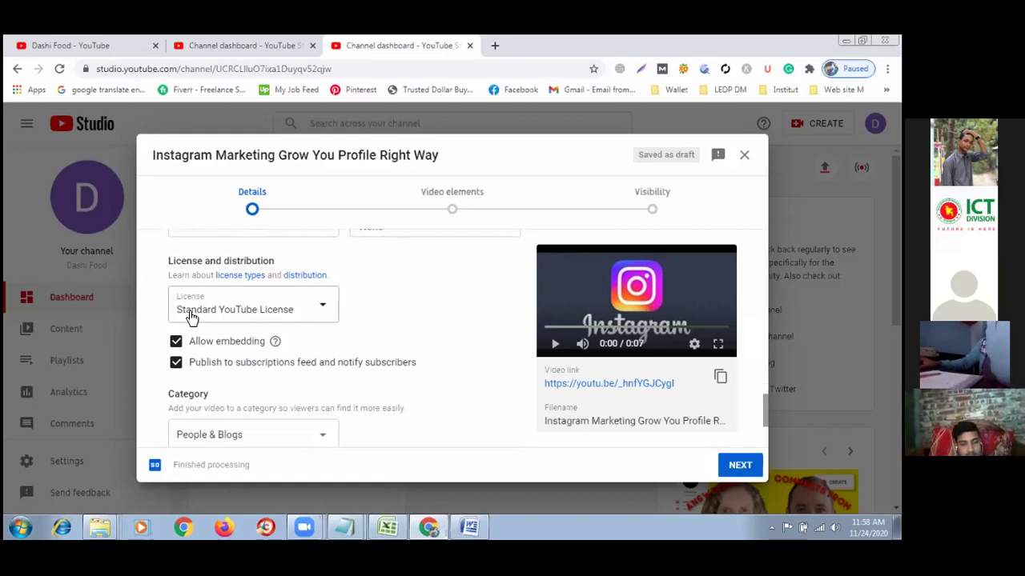
{"action": "scroll", "coordinate": [373, 327], "scroll_direction": "down", "scroll_amount": 4}
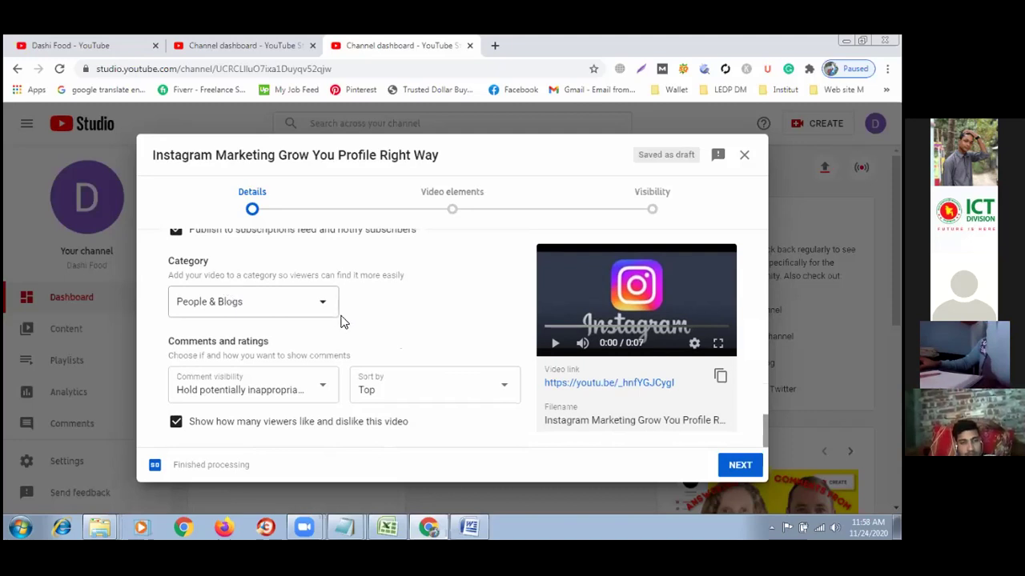
{"action": "left_click", "coordinate": [738, 467]}
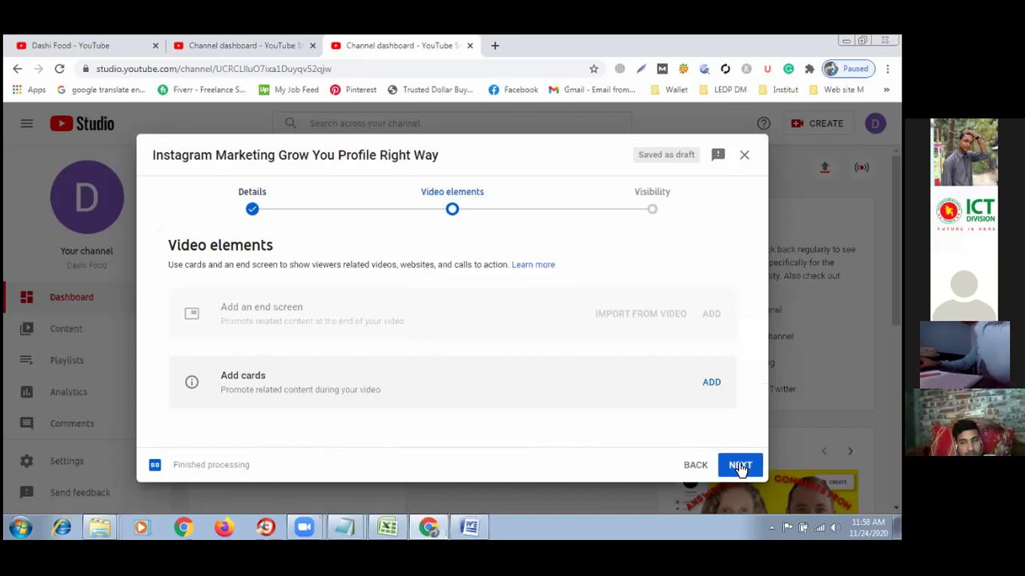
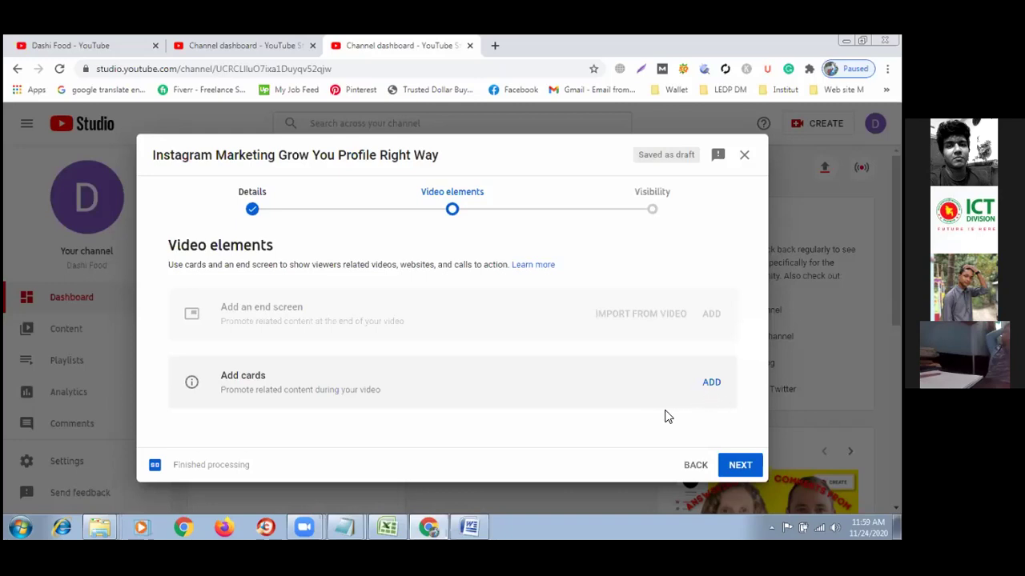
- Advance the Instagram Marketing upload from Video elements to the Visibility step
{"action": "left_click", "coordinate": [739, 466]}
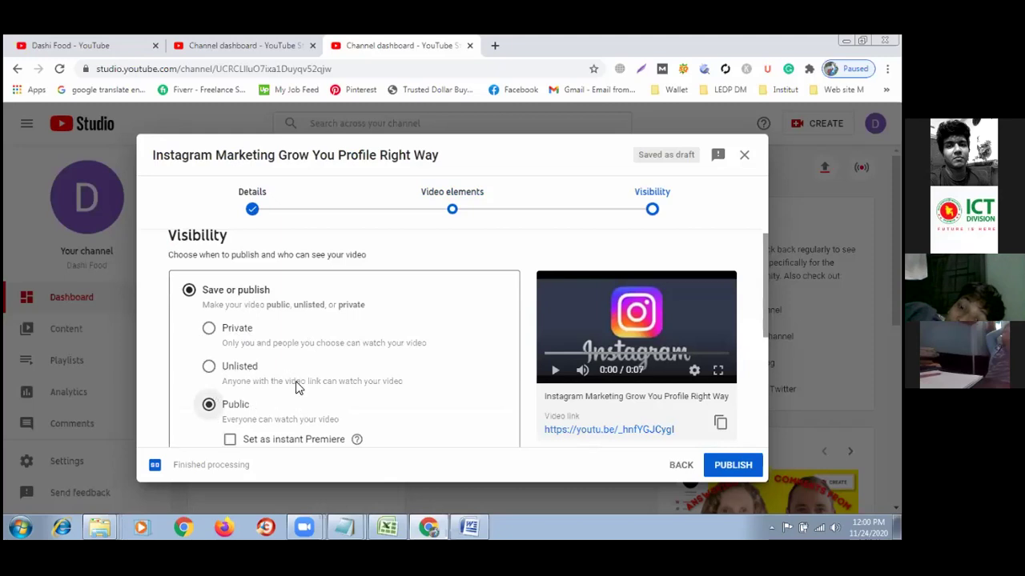
- Try Schedule, then return to Public and publish the Instagram Marketing video now
{"action": "scroll", "coordinate": [318, 331], "scroll_direction": "down", "scroll_amount": 5}
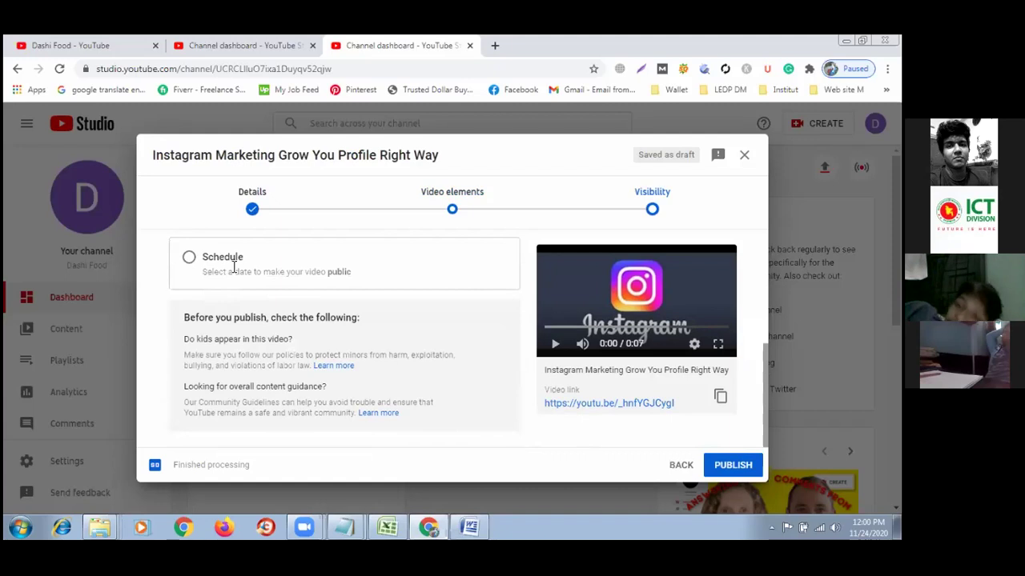
{"action": "left_click", "coordinate": [188, 259]}
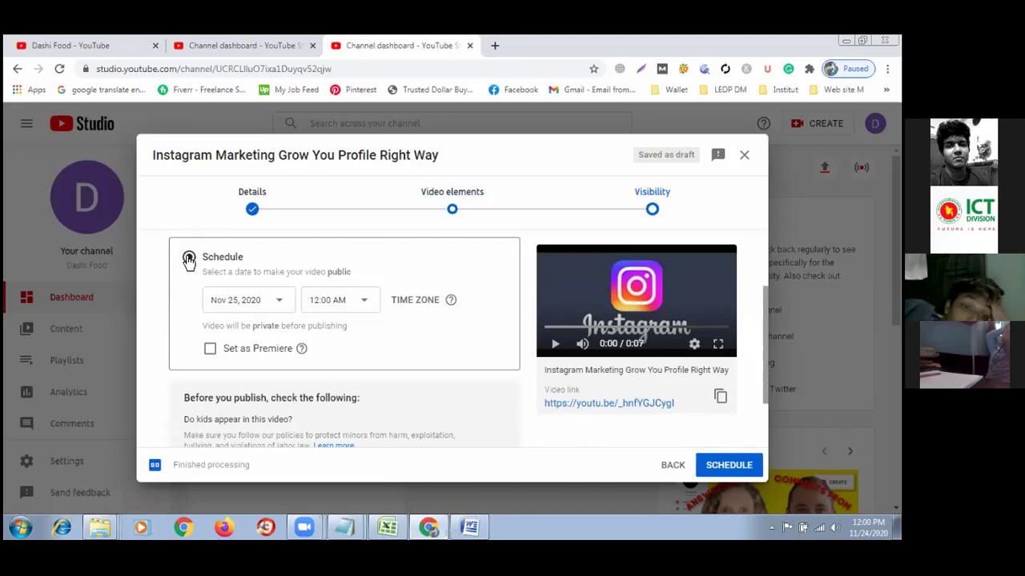
{"action": "scroll", "coordinate": [187, 259], "scroll_direction": "up", "scroll_amount": 1}
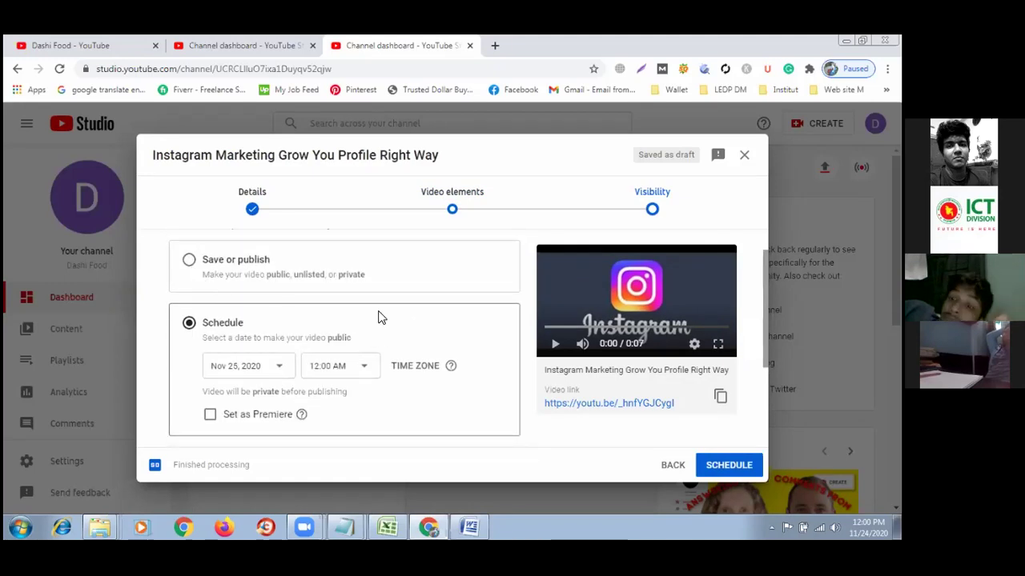
{"action": "left_click", "coordinate": [190, 261]}
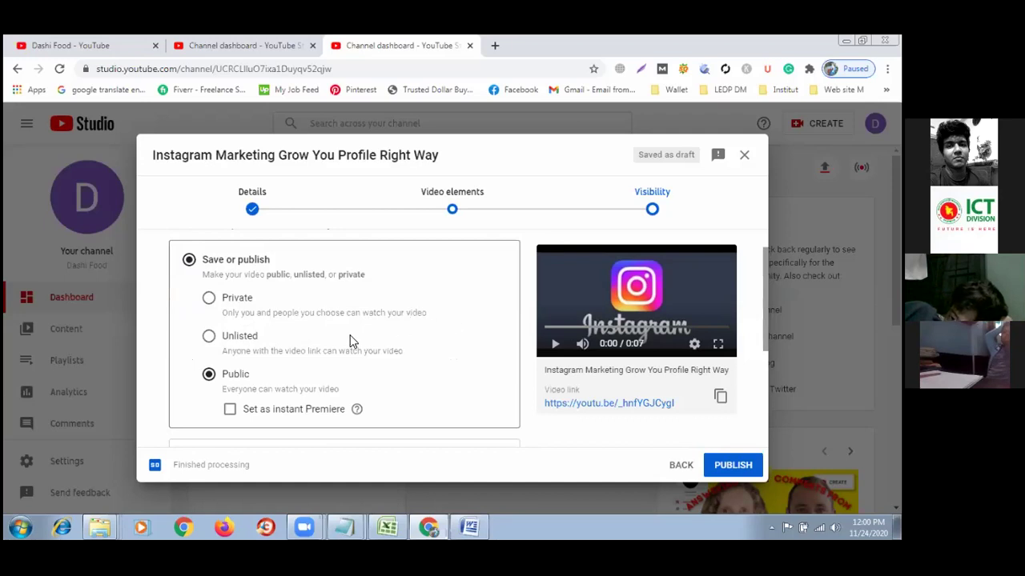
{"action": "scroll", "coordinate": [224, 377], "scroll_direction": "down", "scroll_amount": 3}
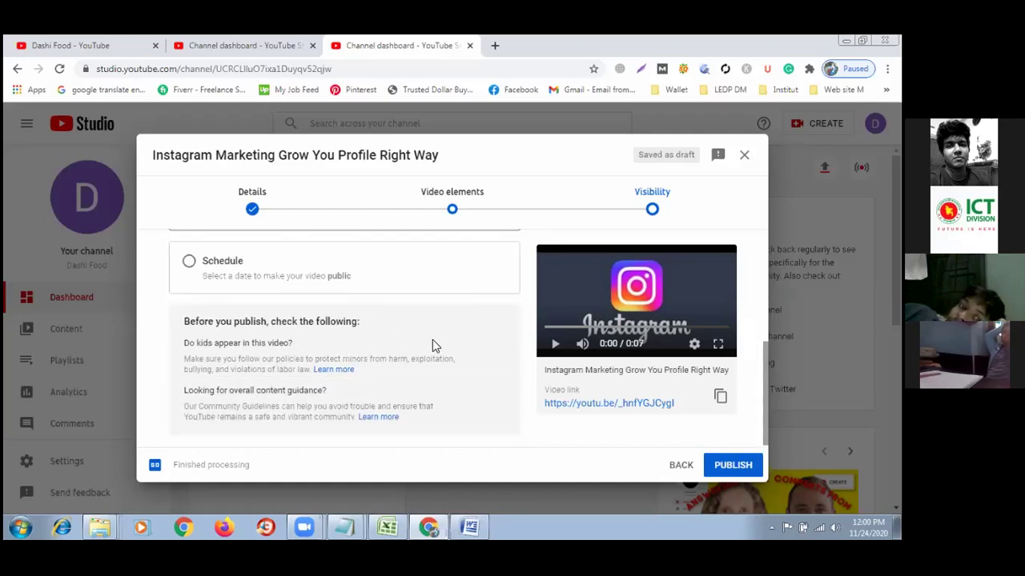
{"action": "scroll", "coordinate": [417, 384], "scroll_direction": "down", "scroll_amount": 1}
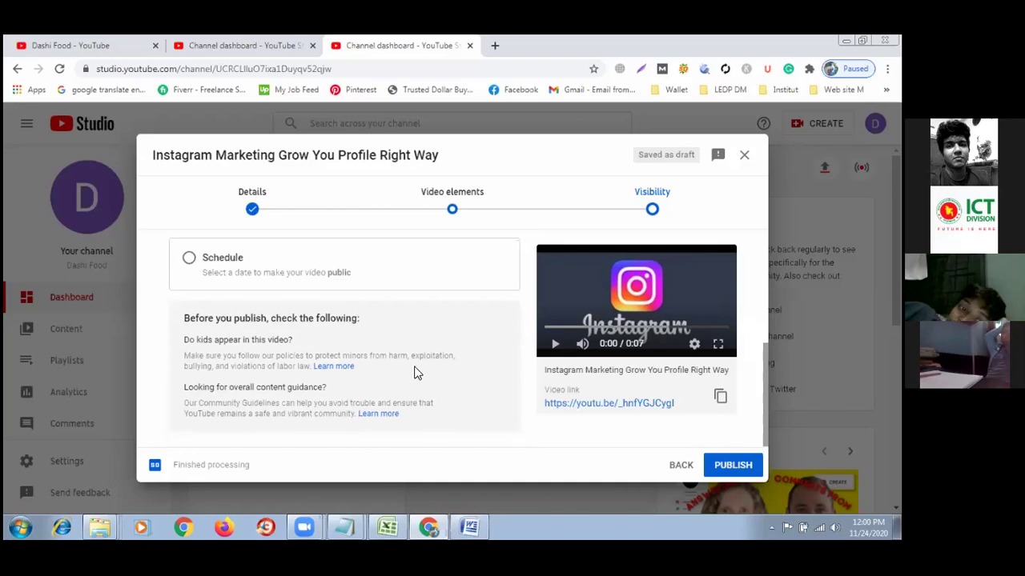
{"action": "left_click", "coordinate": [733, 465]}
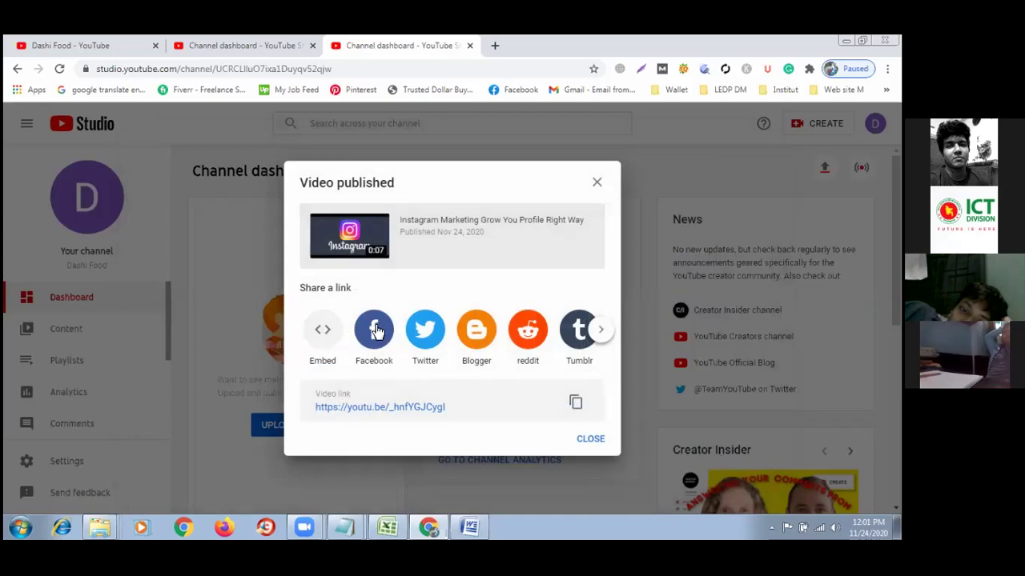
- Browse the share-site carousel, then copy the published video's link
{"action": "left_click", "coordinate": [601, 333]}
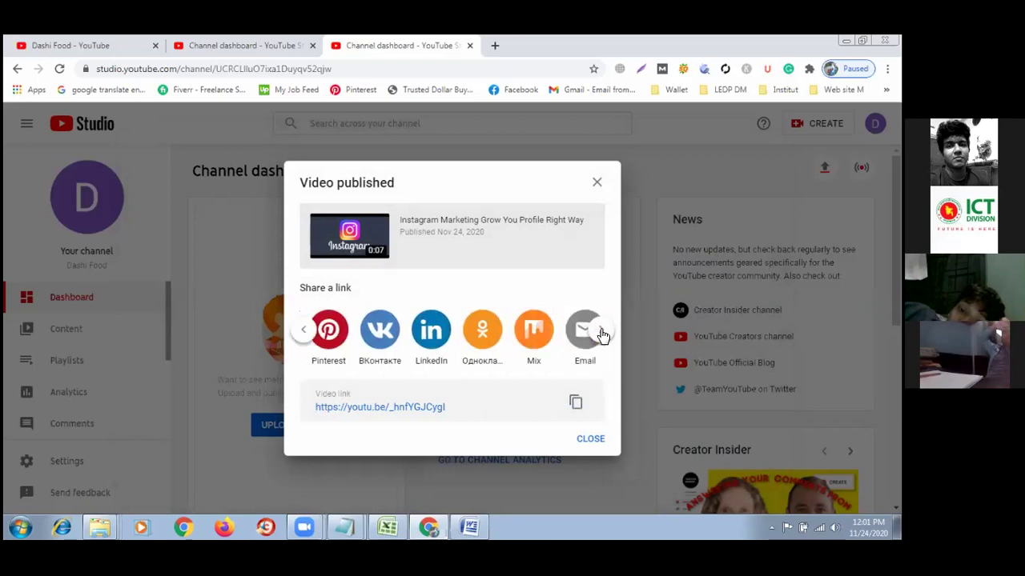
{"action": "left_click", "coordinate": [299, 329]}
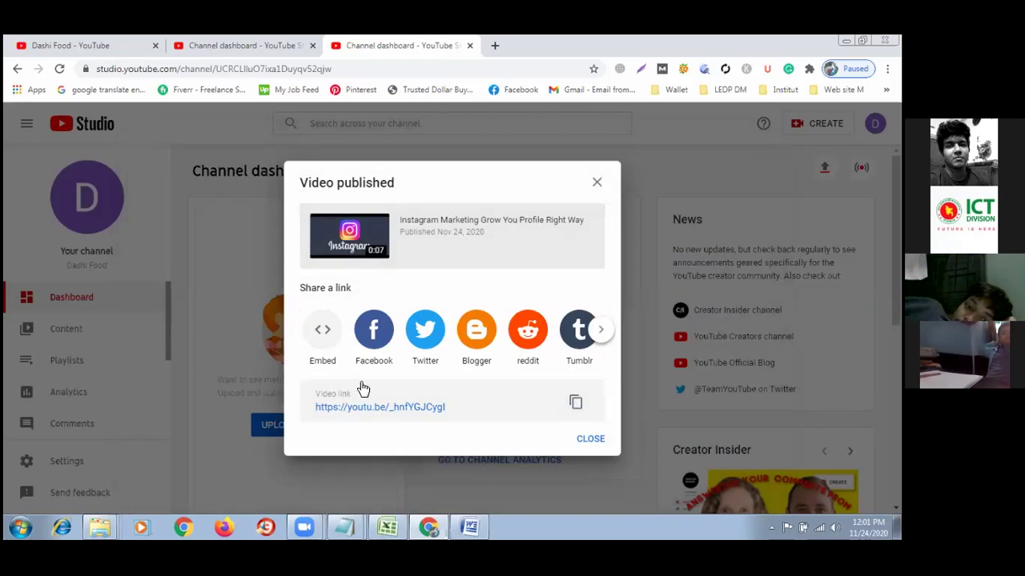
{"action": "left_click", "coordinate": [575, 403]}
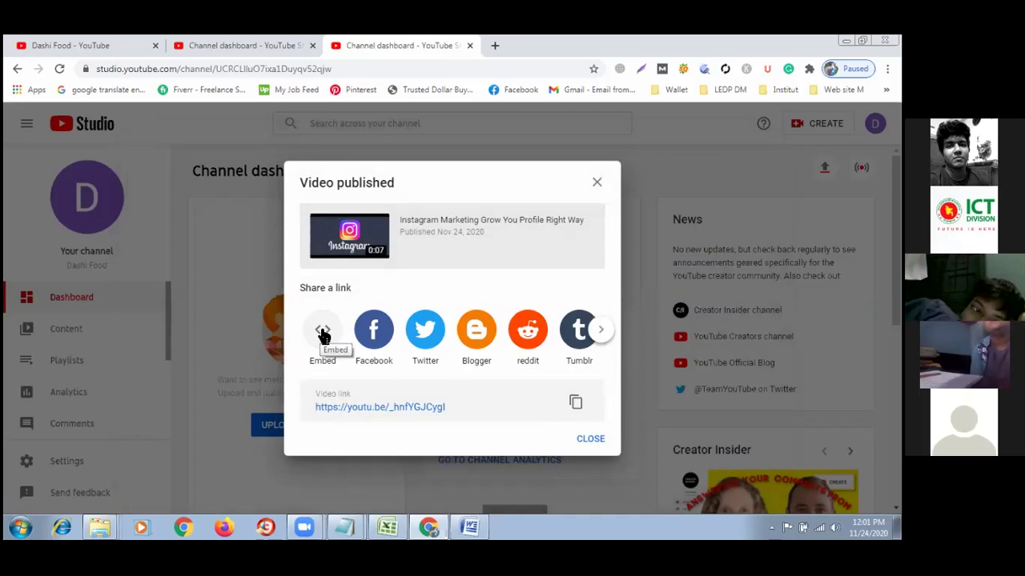
- View the embed code, copy the video link again, and close the Video published summary
{"action": "left_click", "coordinate": [322, 333]}
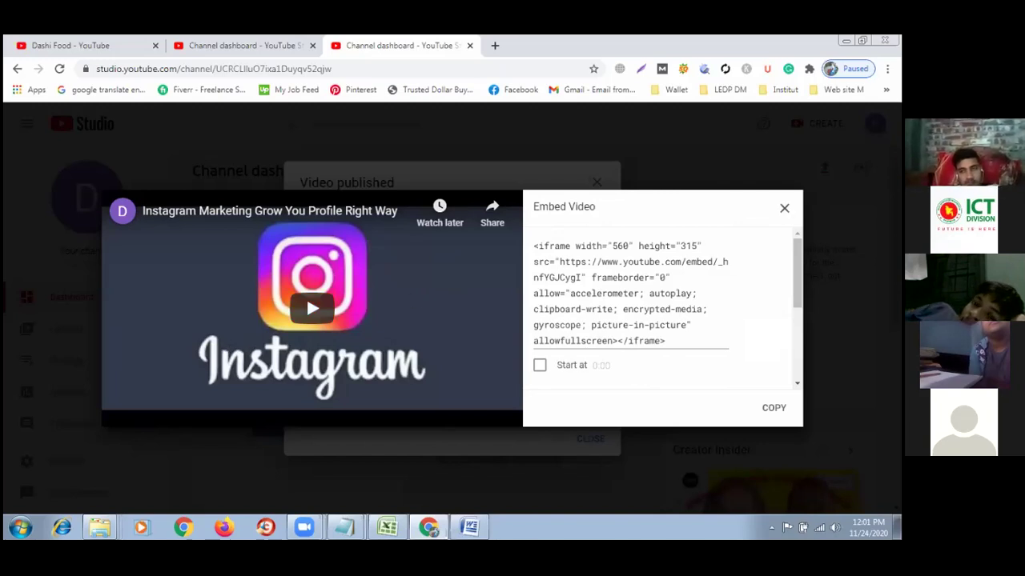
{"action": "key", "text": "Escape"}
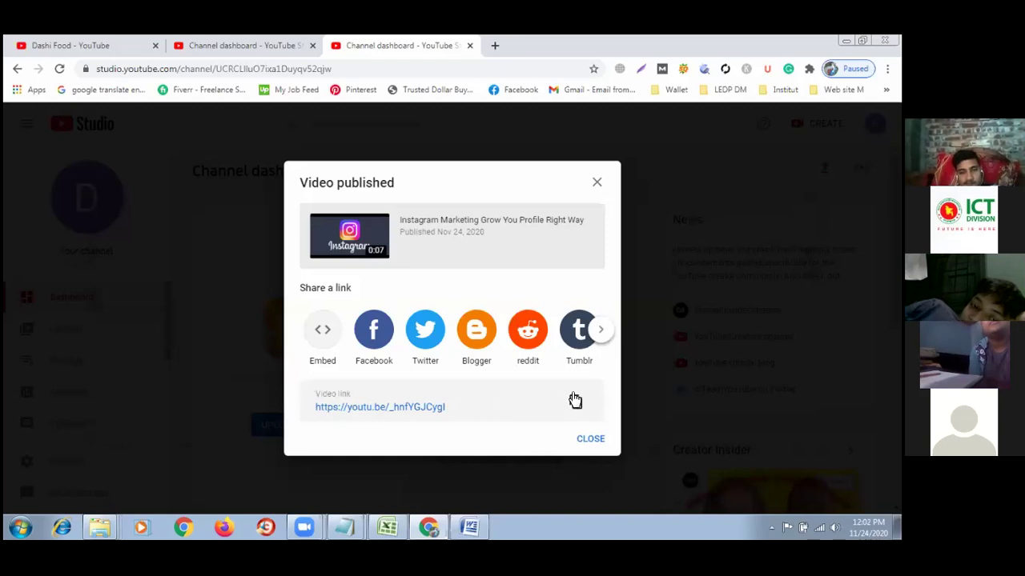
{"action": "left_click", "coordinate": [576, 402]}
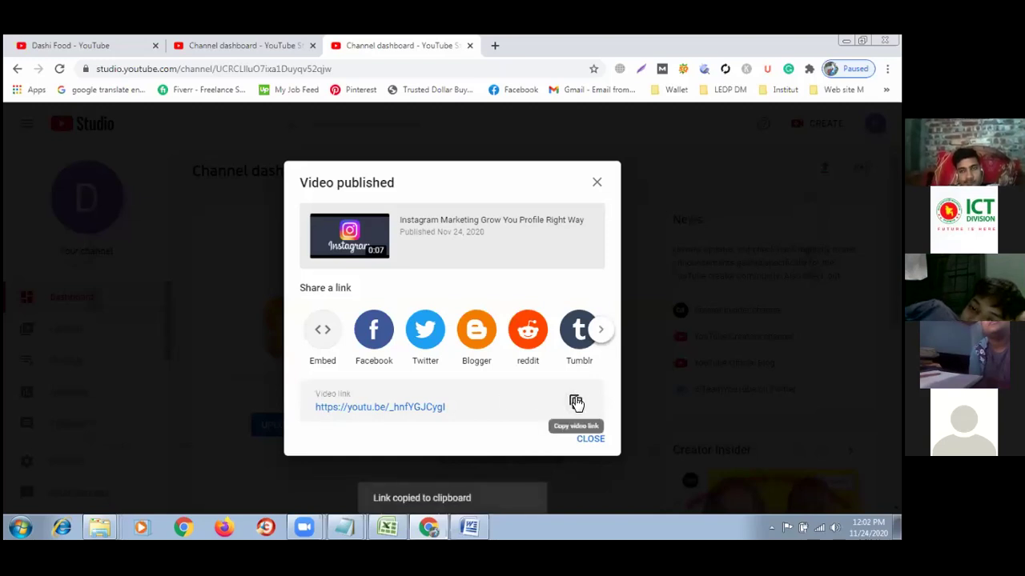
{"action": "left_click", "coordinate": [590, 440]}
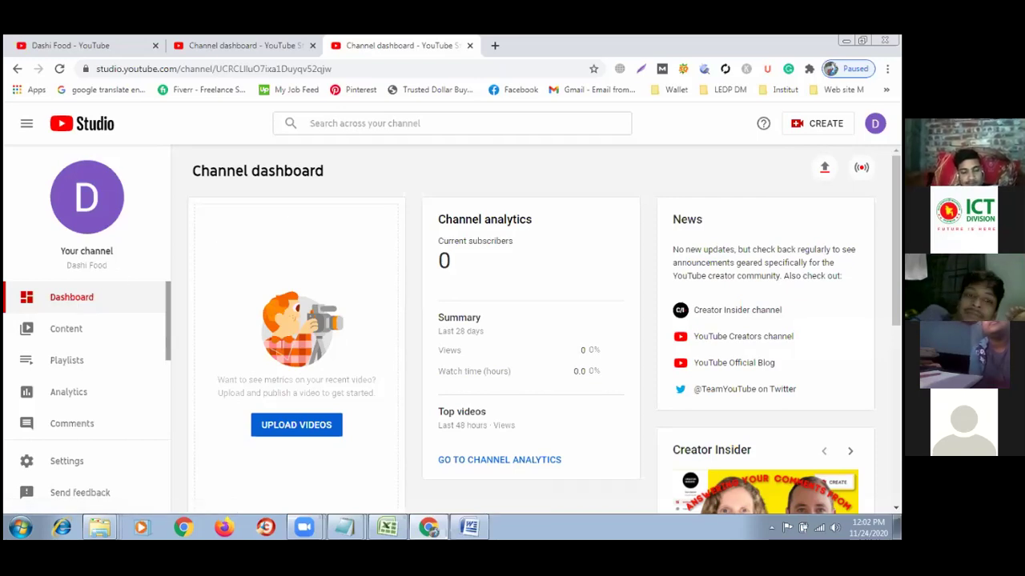
- Go to the Dashi Food channel's public page via Your channel in the account menu
{"action": "left_click", "coordinate": [875, 123]}
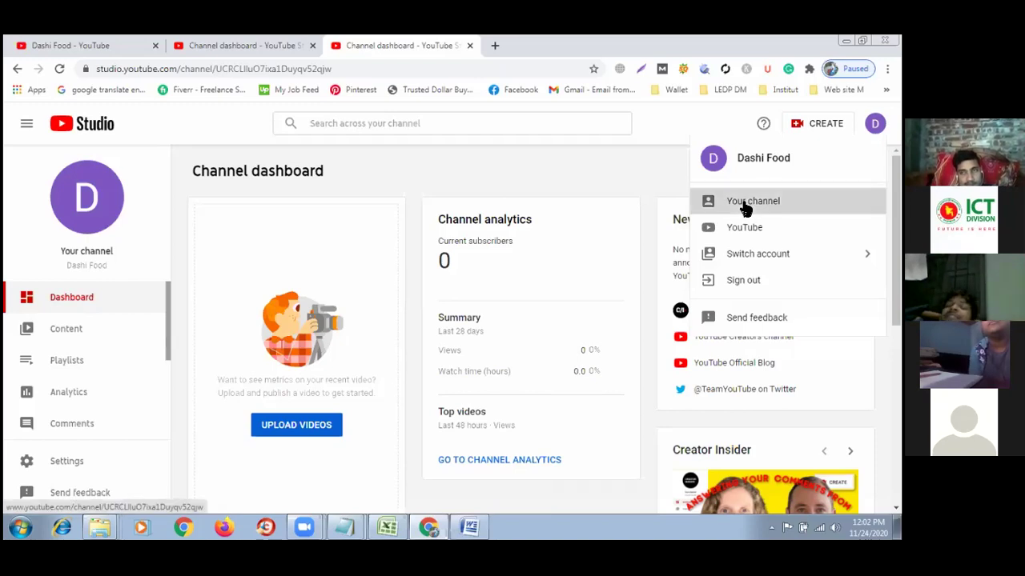
{"action": "left_click", "coordinate": [745, 209]}
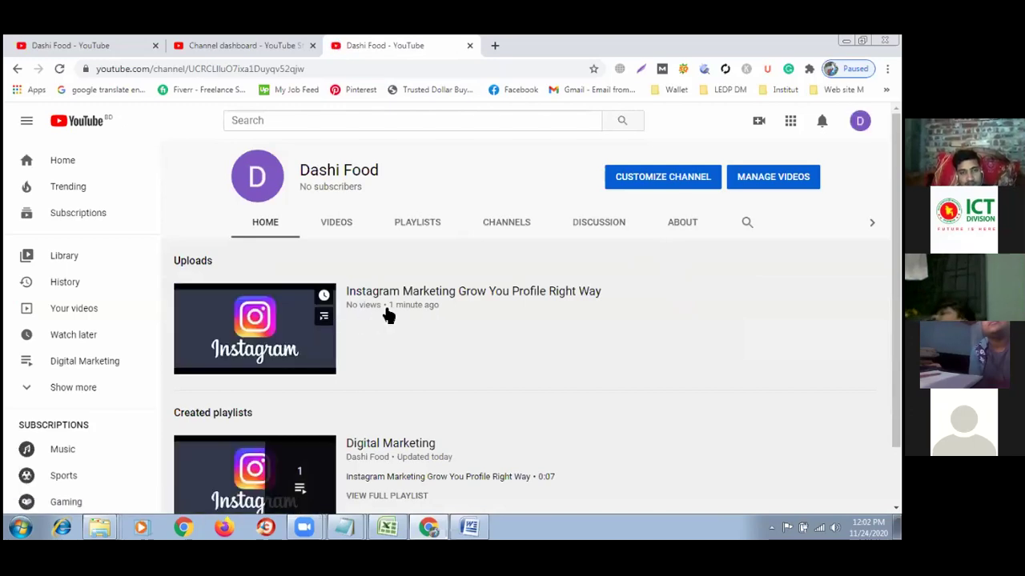
- Browse the channel's Videos tab, then show the Digital Marketing and Home Made Food playlists
{"action": "scroll", "coordinate": [488, 327], "scroll_direction": "down", "scroll_amount": 1}
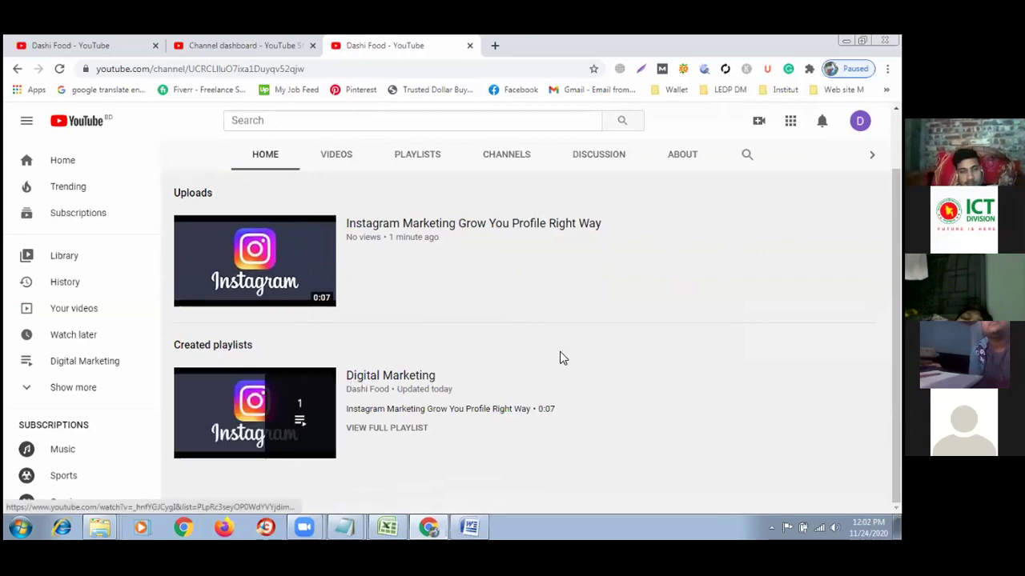
{"action": "scroll", "coordinate": [468, 257], "scroll_direction": "up", "scroll_amount": 1}
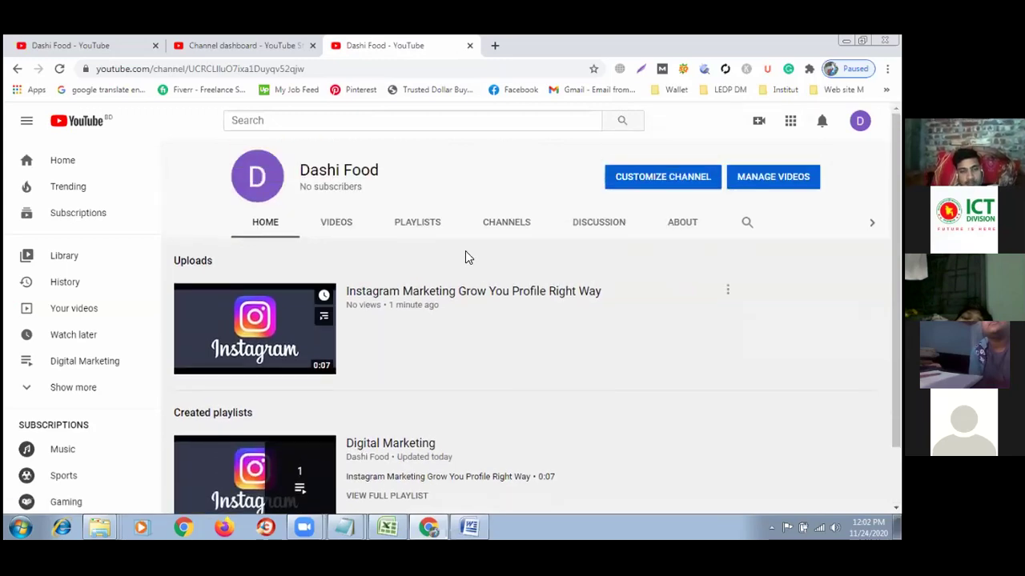
{"action": "left_click", "coordinate": [337, 224]}
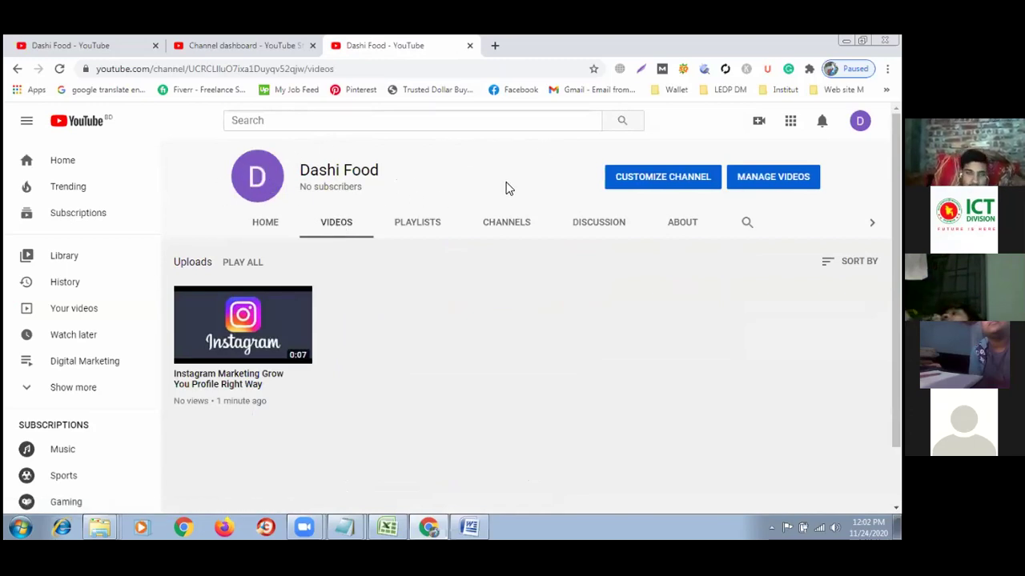
{"action": "scroll", "coordinate": [506, 188], "scroll_direction": "down", "scroll_amount": 1}
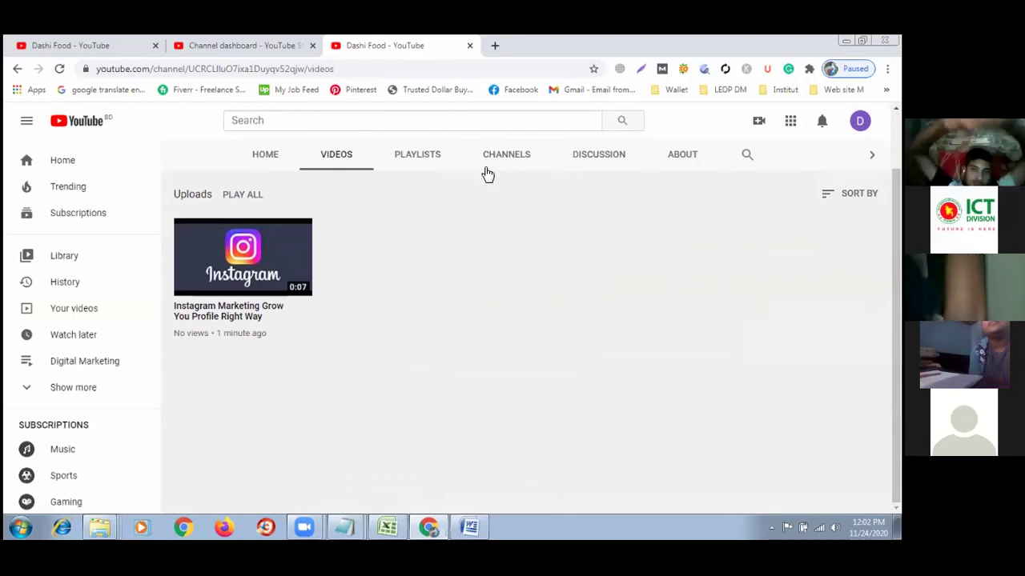
{"action": "scroll", "coordinate": [505, 224], "scroll_direction": "up", "scroll_amount": 1}
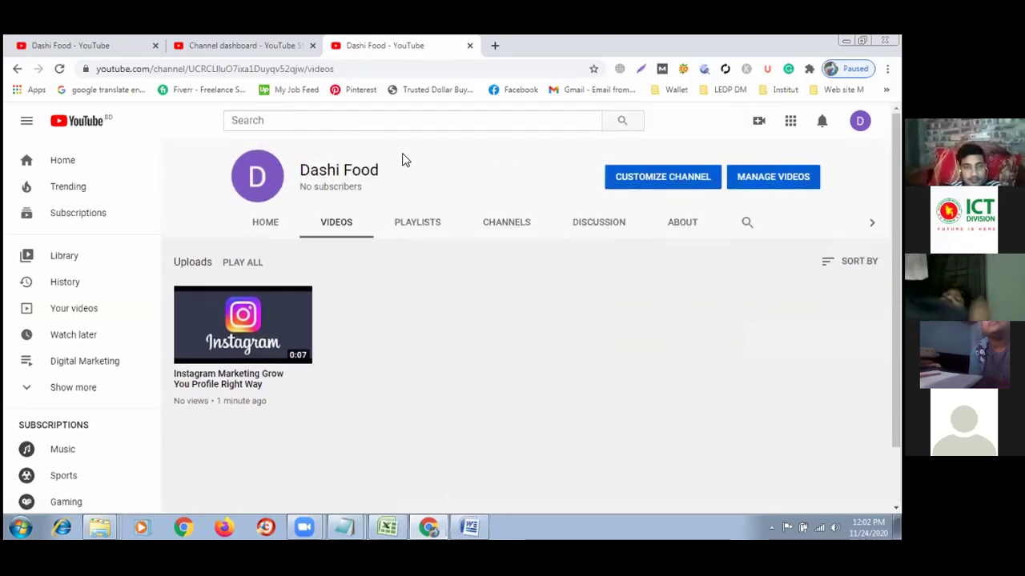
{"action": "mouse_move", "coordinate": [206, 362]}
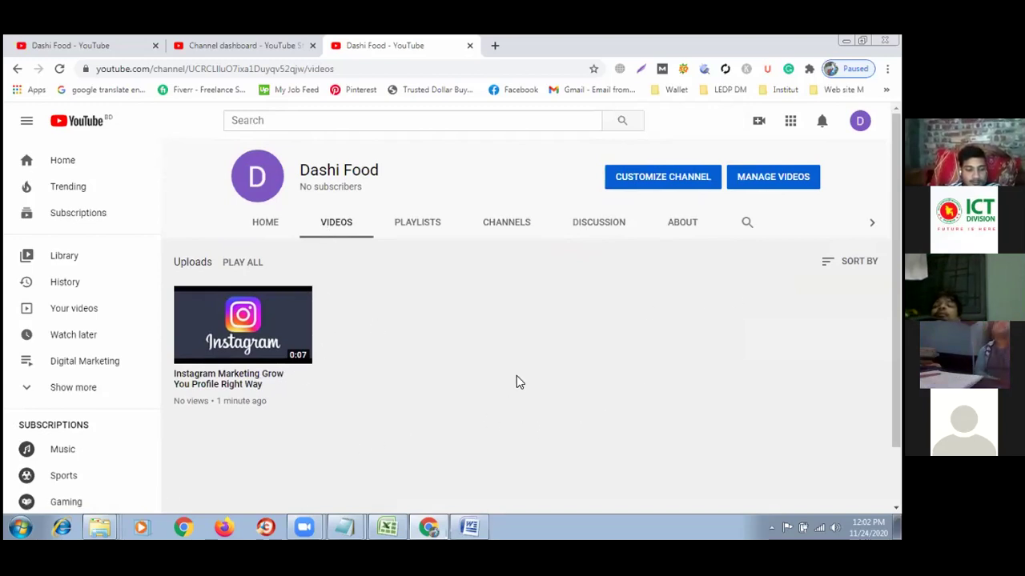
{"action": "left_click", "coordinate": [428, 227]}
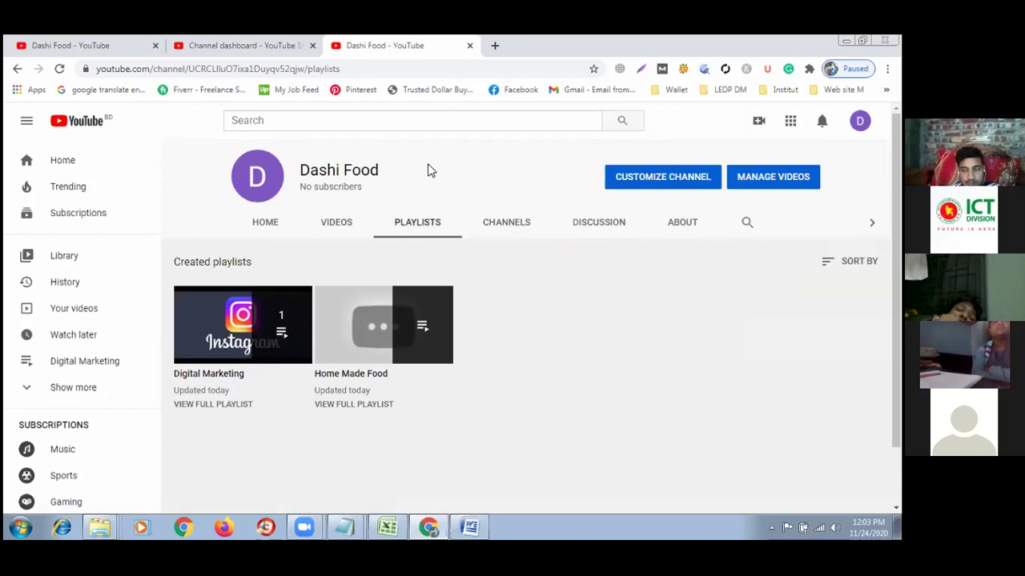
- Close the channel settings, the Studio dashboard tab and the duplicate About page tab
{"action": "left_click", "coordinate": [248, 46]}
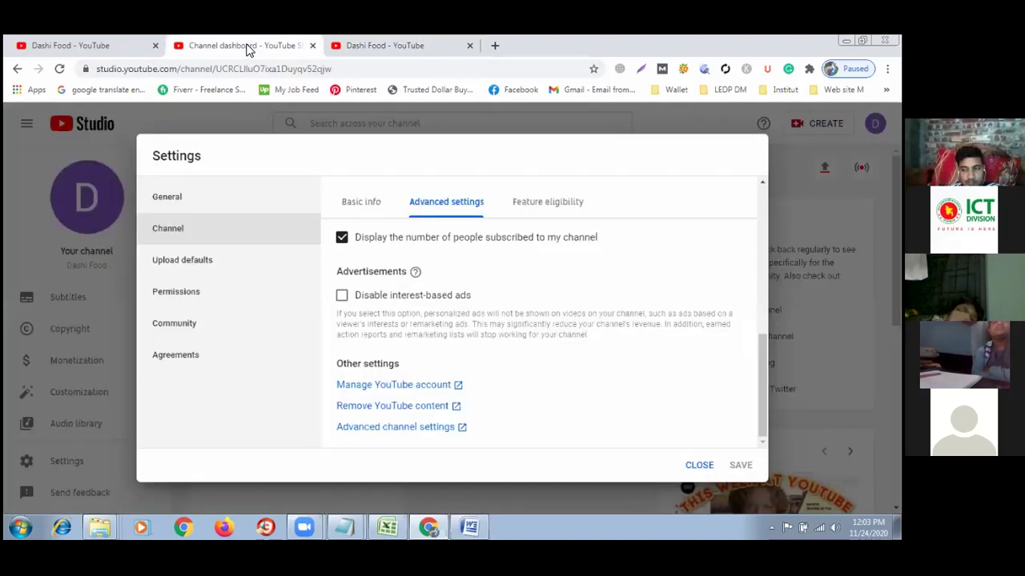
{"action": "left_click", "coordinate": [699, 467]}
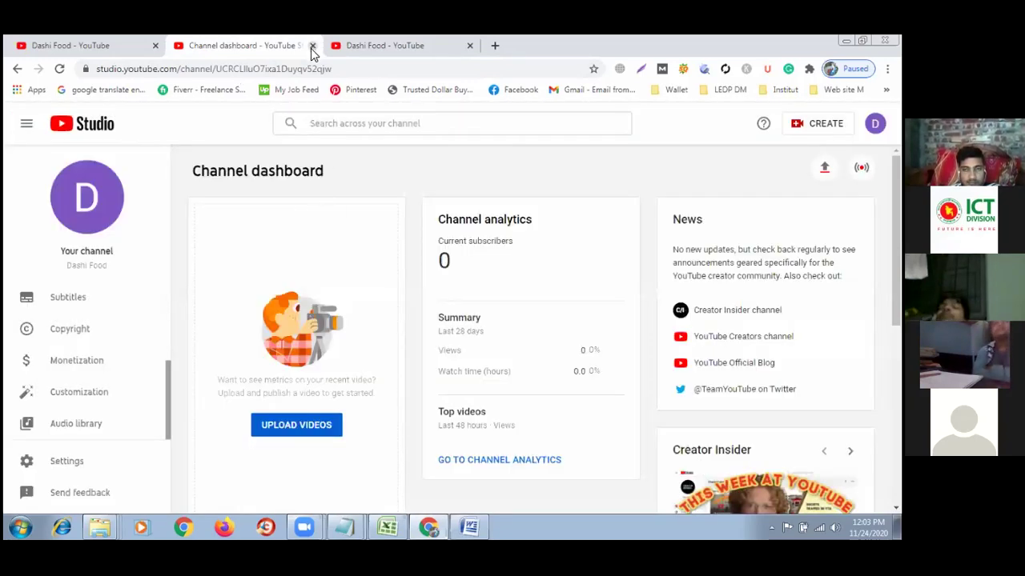
{"action": "left_click", "coordinate": [313, 46]}
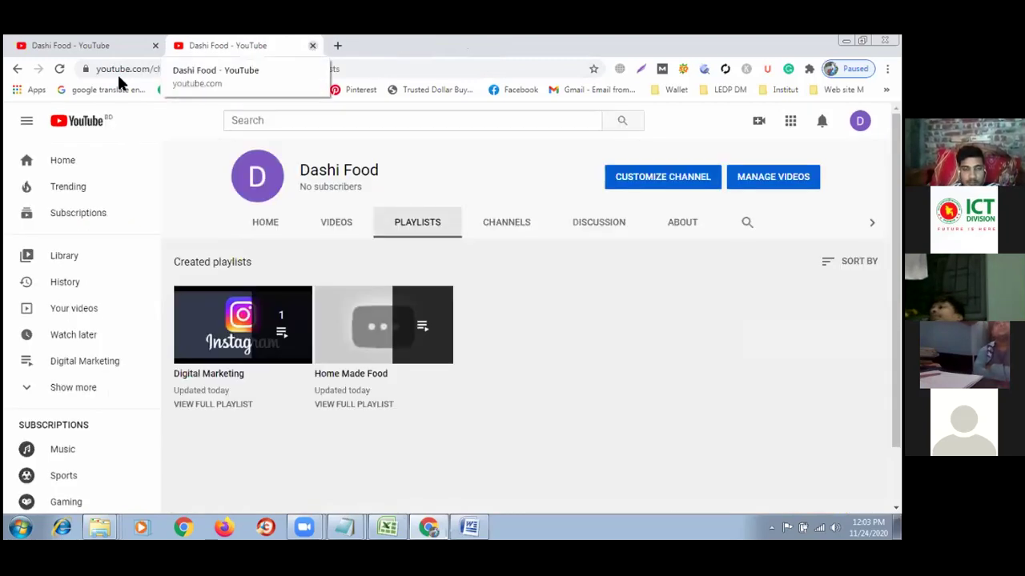
{"action": "left_click", "coordinate": [102, 48]}
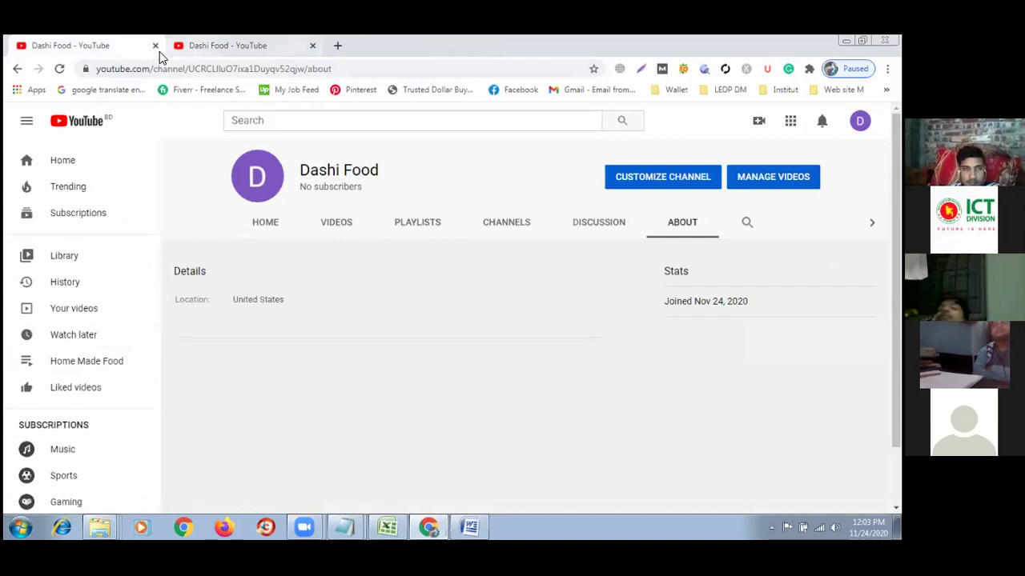
{"action": "left_click", "coordinate": [156, 47]}
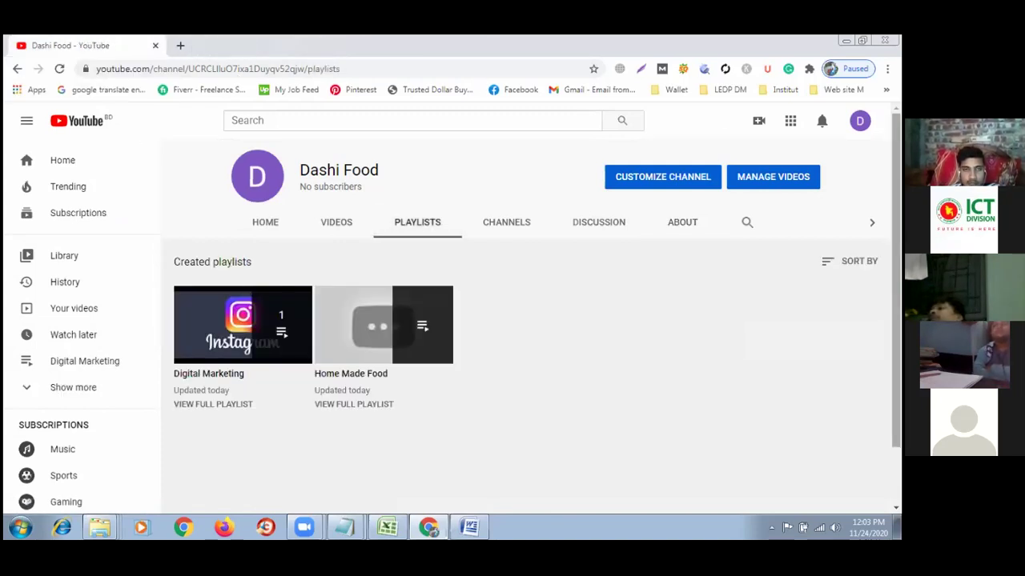
- Open YouTube Studio in a new tab, leaving the channel's playlists page showing
{"action": "left_click", "coordinate": [860, 120]}
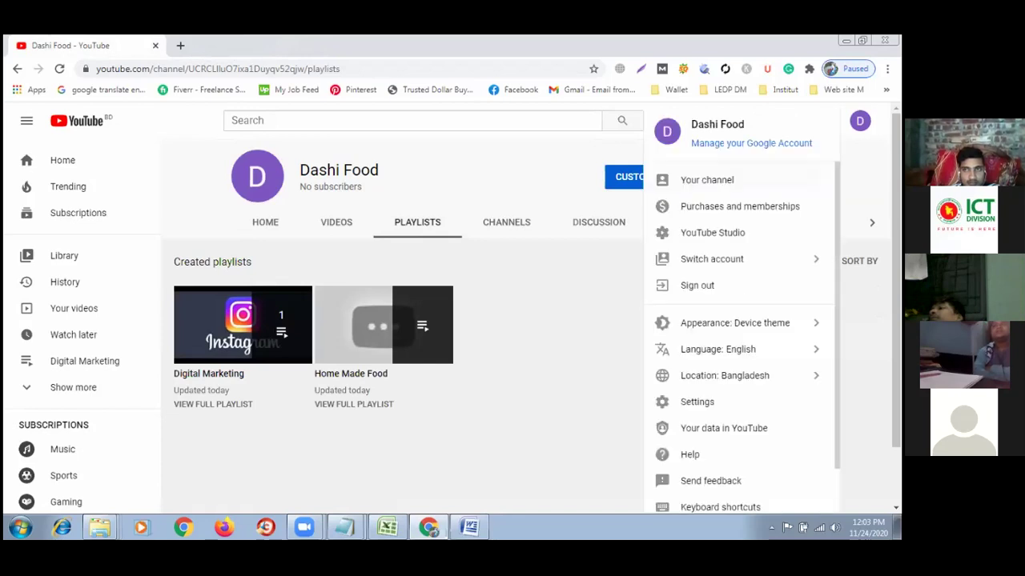
{"action": "left_click", "coordinate": [701, 234]}
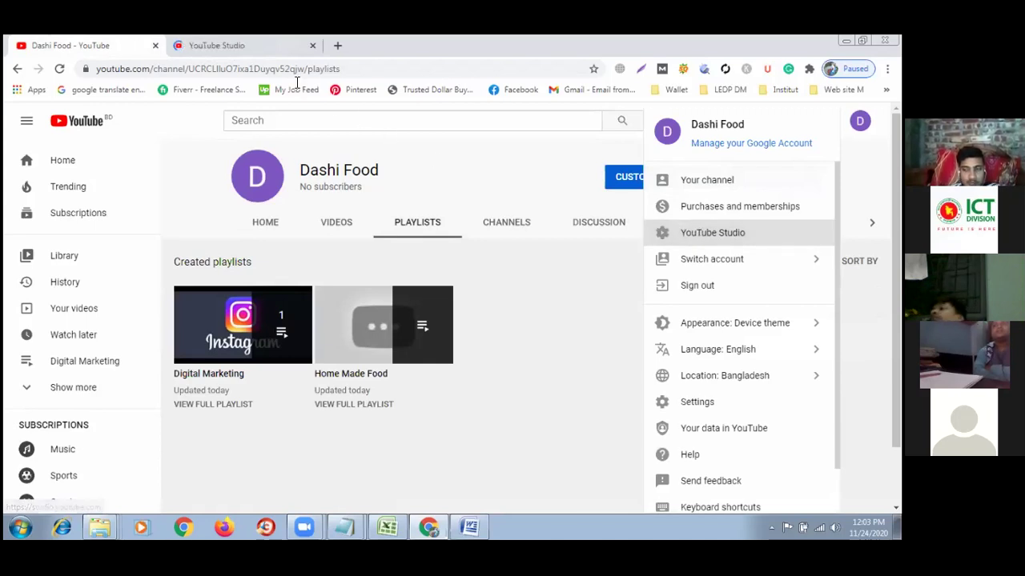
{"action": "left_click", "coordinate": [249, 45]}
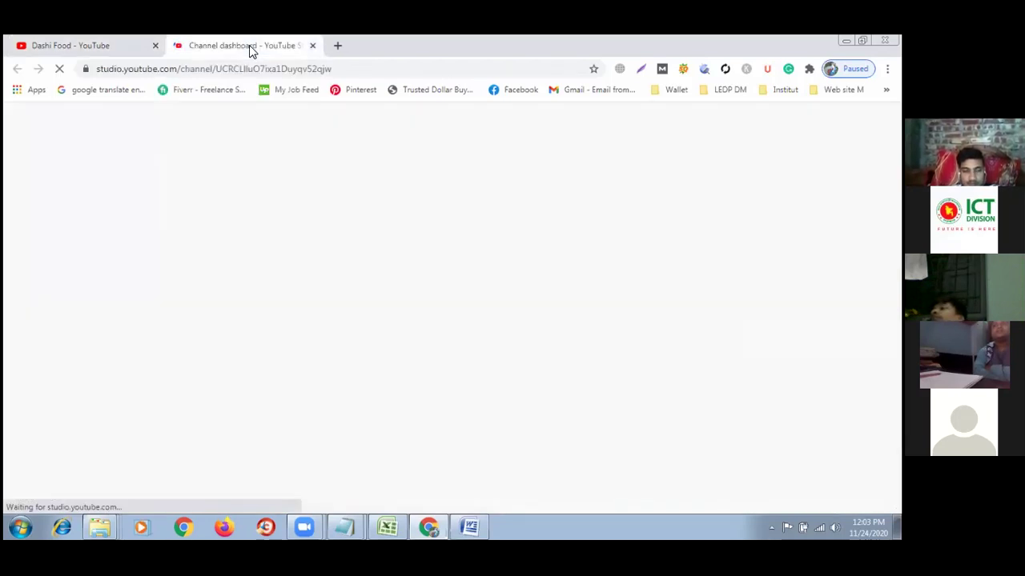
{"action": "left_click", "coordinate": [114, 48]}
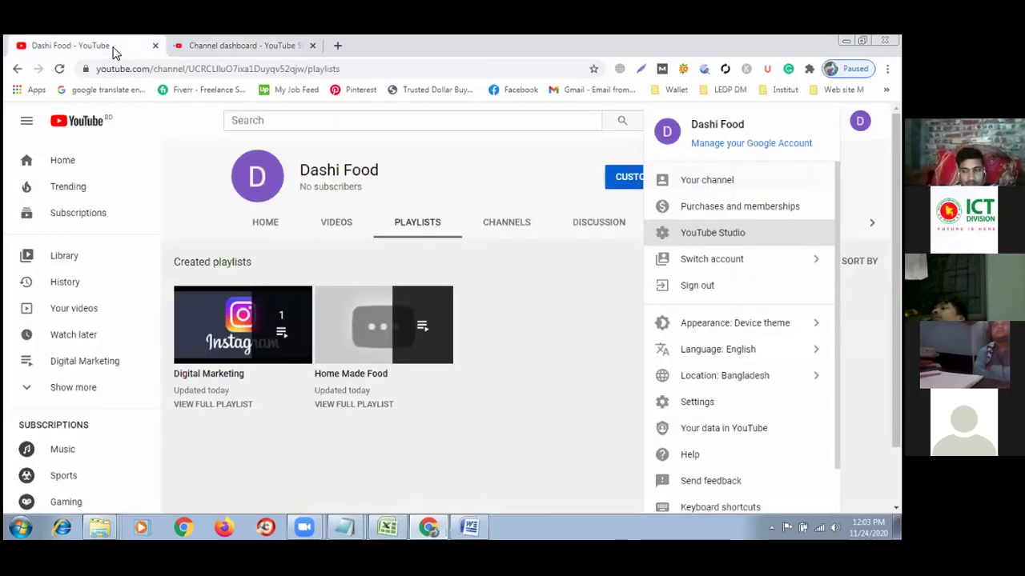
{"action": "left_click", "coordinate": [563, 389]}
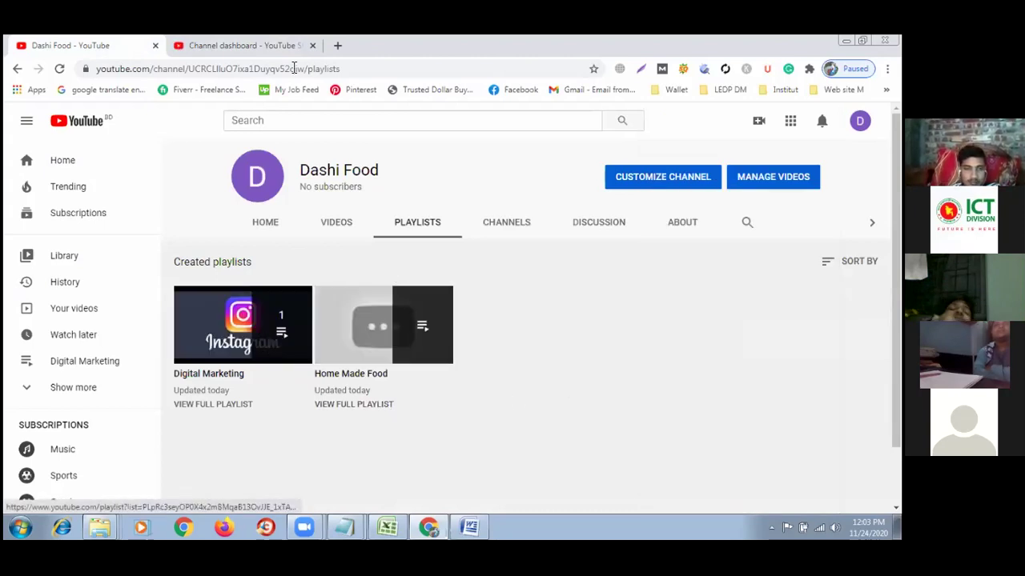
- Switch to the Studio Channel dashboard tab and open the Content list of uploads
{"action": "left_click", "coordinate": [257, 48]}
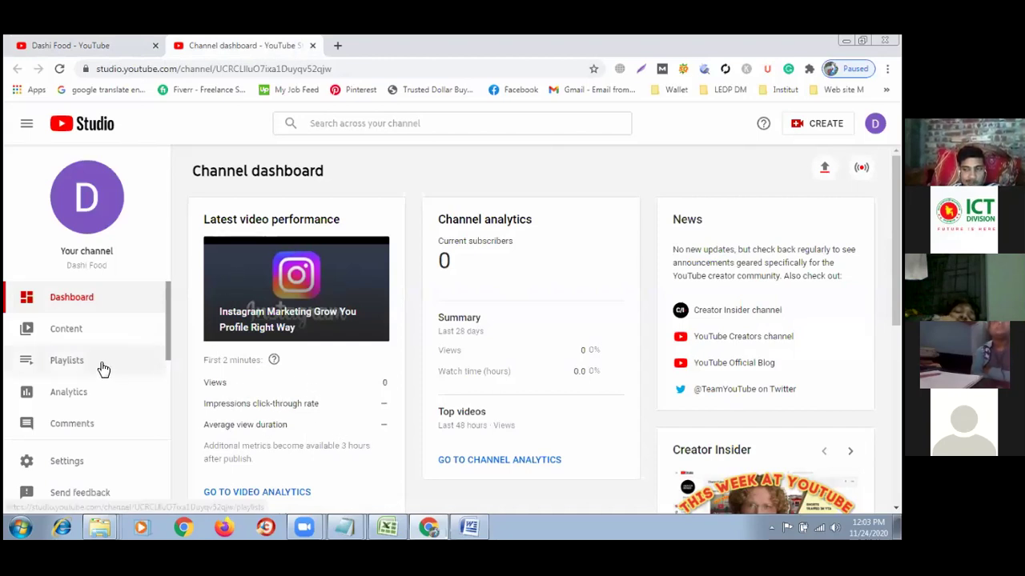
{"action": "scroll", "coordinate": [111, 379], "scroll_direction": "down", "scroll_amount": 2}
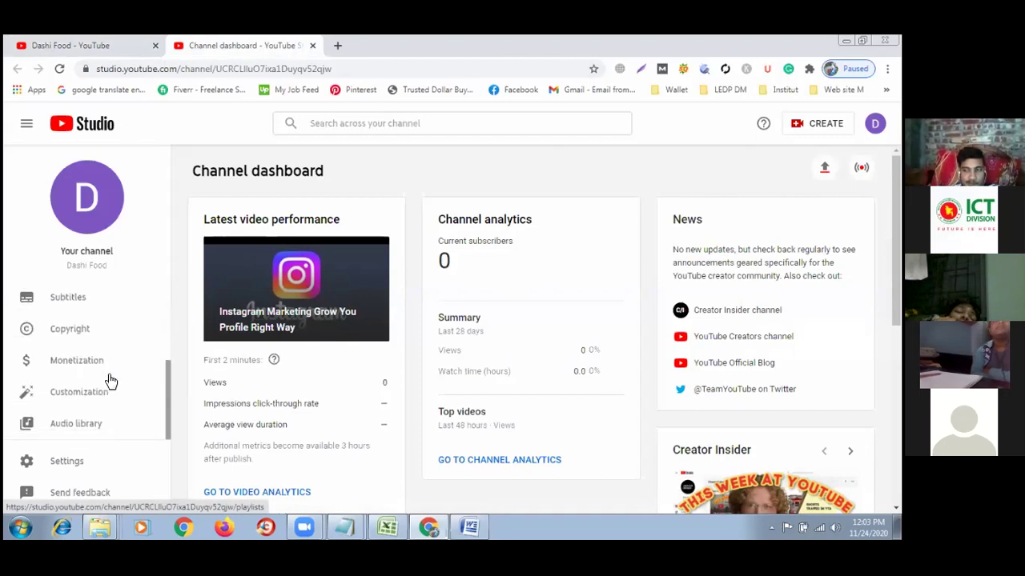
{"action": "scroll", "coordinate": [110, 379], "scroll_direction": "up", "scroll_amount": 3}
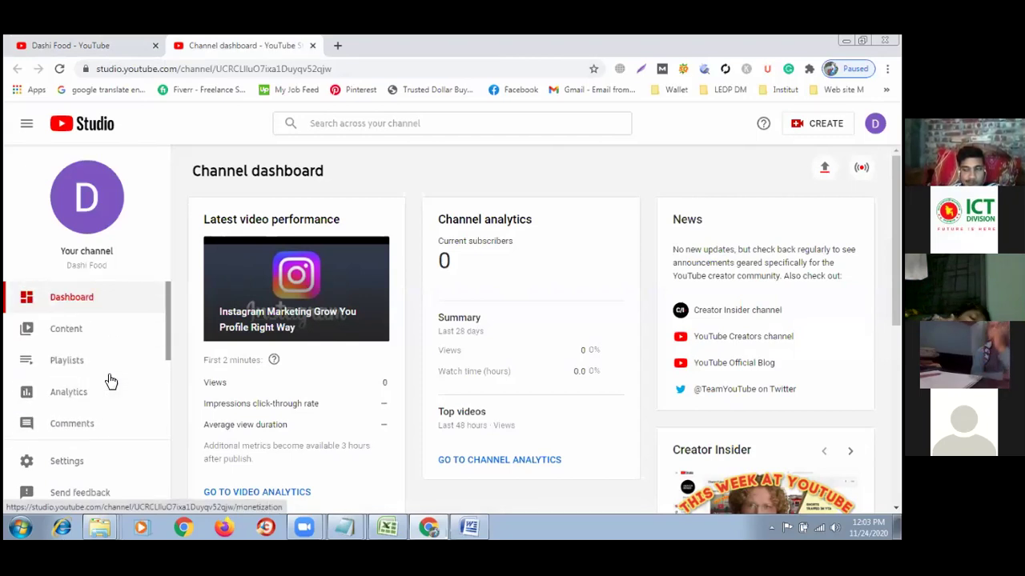
{"action": "left_click", "coordinate": [70, 331]}
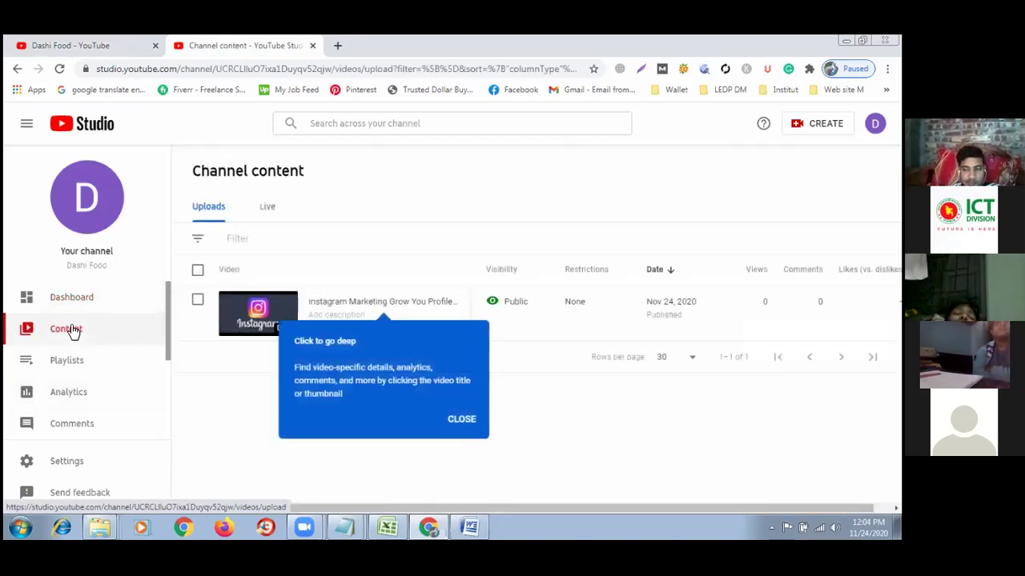
- Close the 'Click to go deep' and 'Try Studio search' tips on the Content page
{"action": "left_click", "coordinate": [460, 420]}
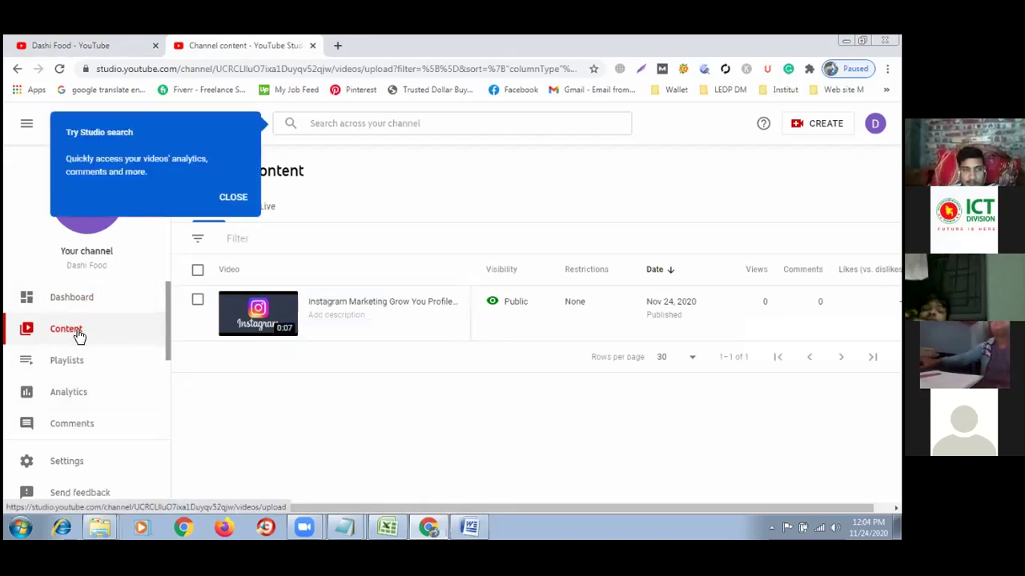
{"action": "left_click", "coordinate": [233, 200]}
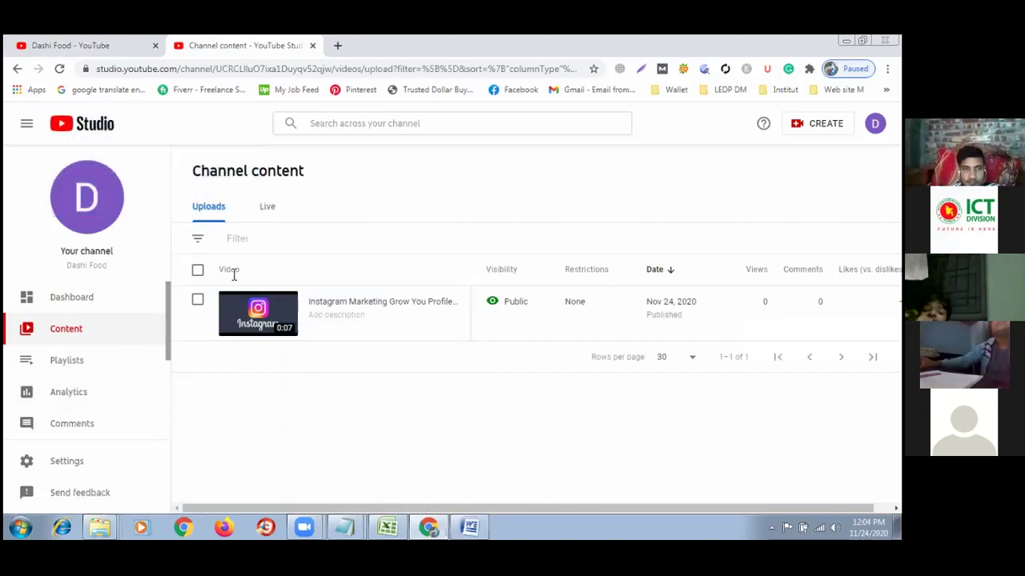
{"action": "mouse_move", "coordinate": [320, 313]}
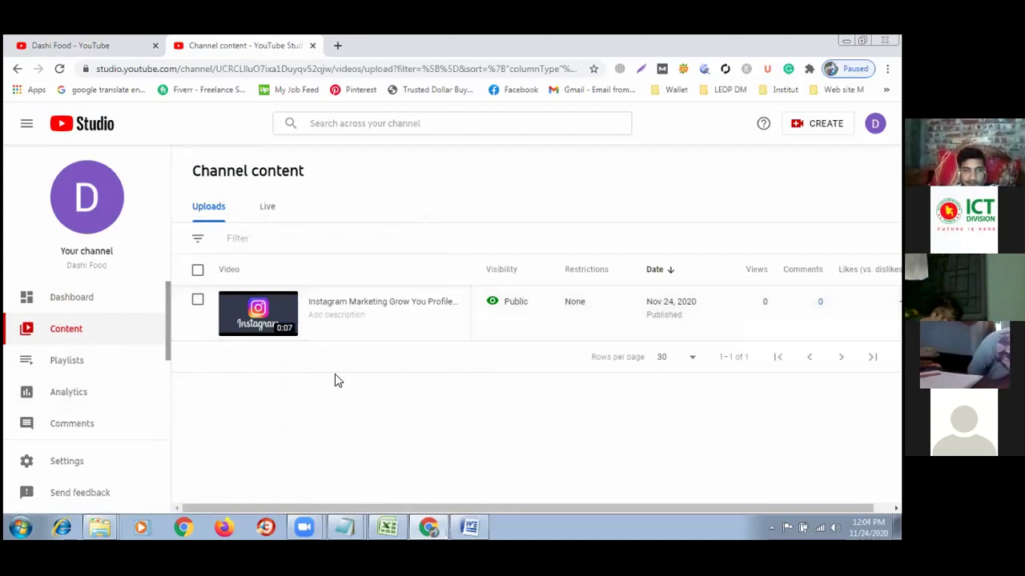
- Select the Instagram Marketing video, add it to Home Made Food, save, and clear the selection
{"action": "left_click", "coordinate": [198, 301]}
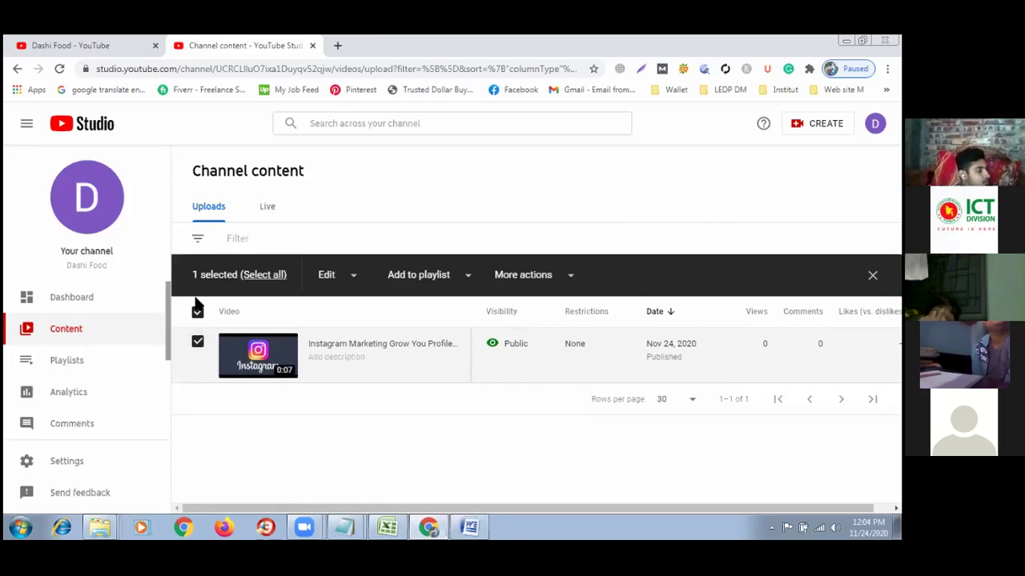
{"action": "left_click", "coordinate": [354, 279]}
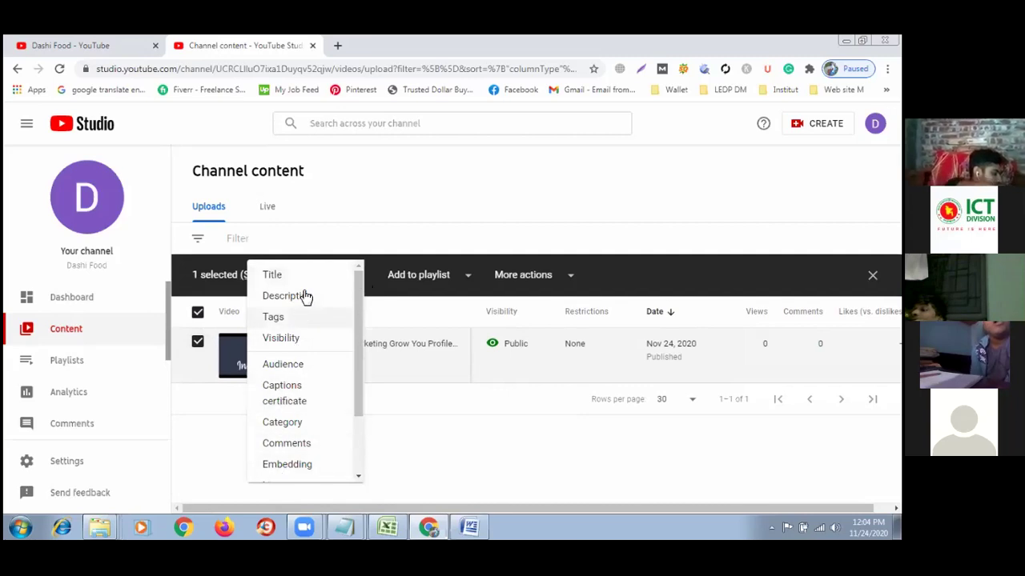
{"action": "left_click", "coordinate": [425, 441]}
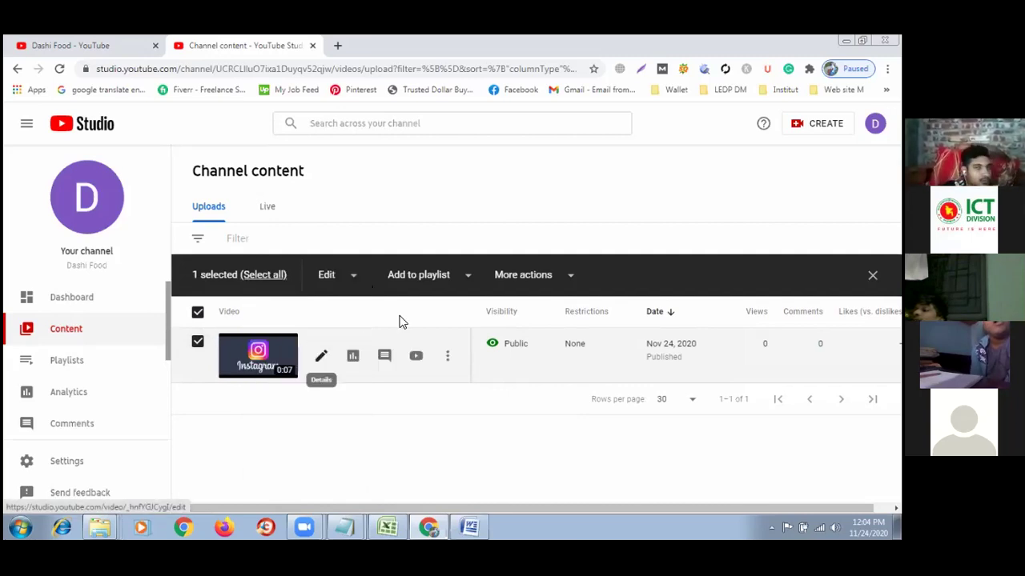
{"action": "left_click", "coordinate": [440, 276]}
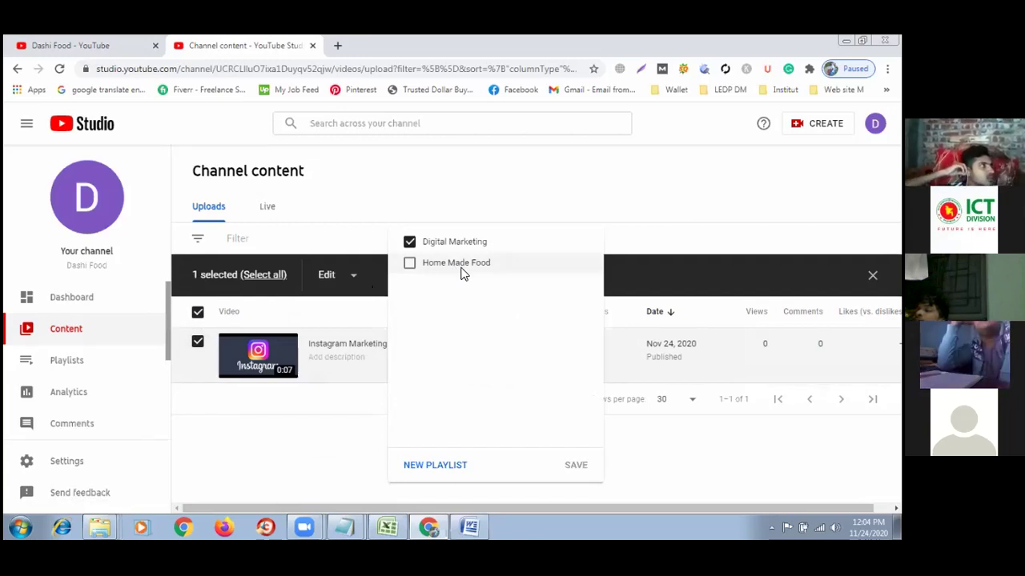
{"action": "left_click", "coordinate": [410, 264]}
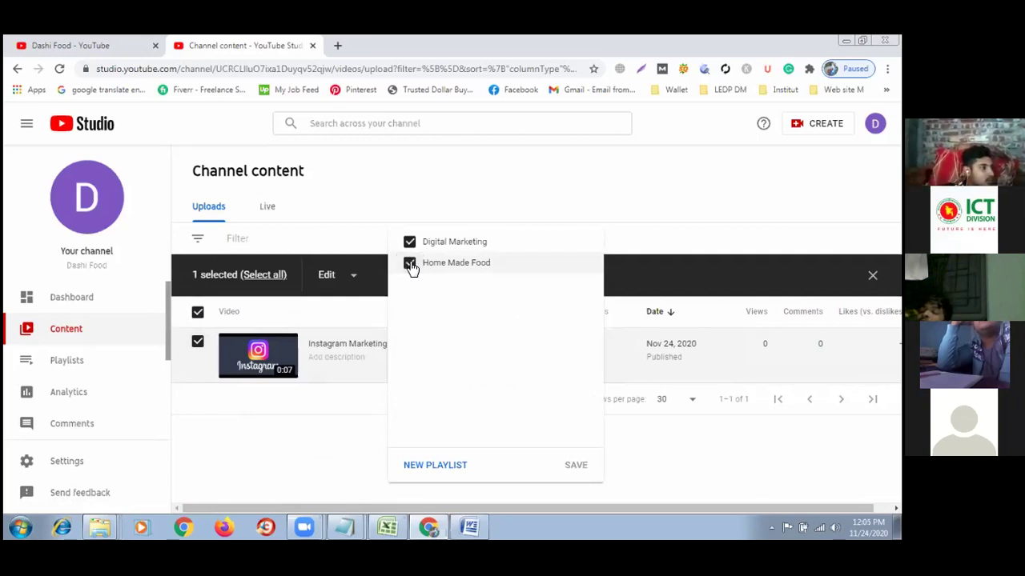
{"action": "left_click", "coordinate": [574, 468]}
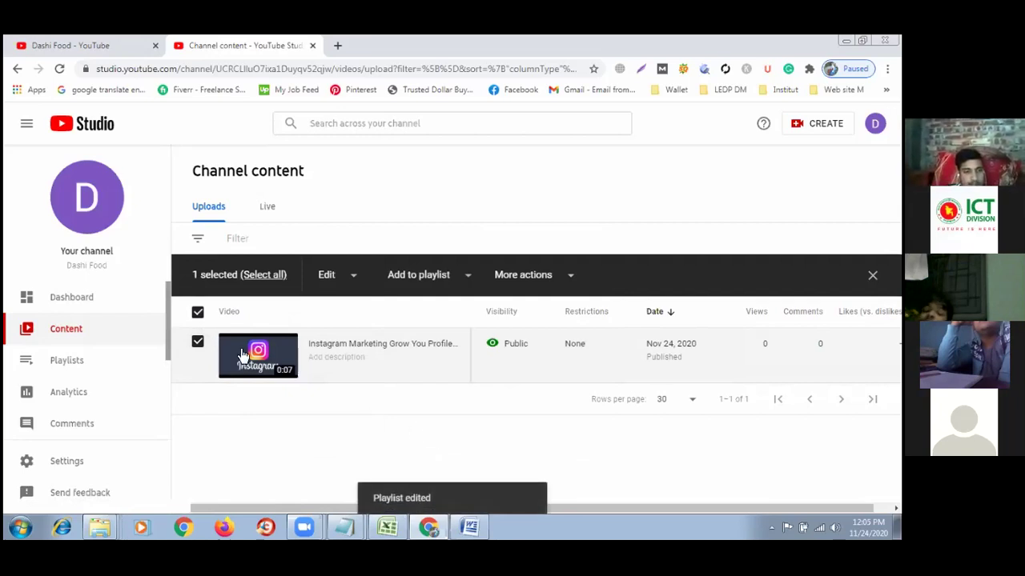
{"action": "left_click", "coordinate": [199, 313]}
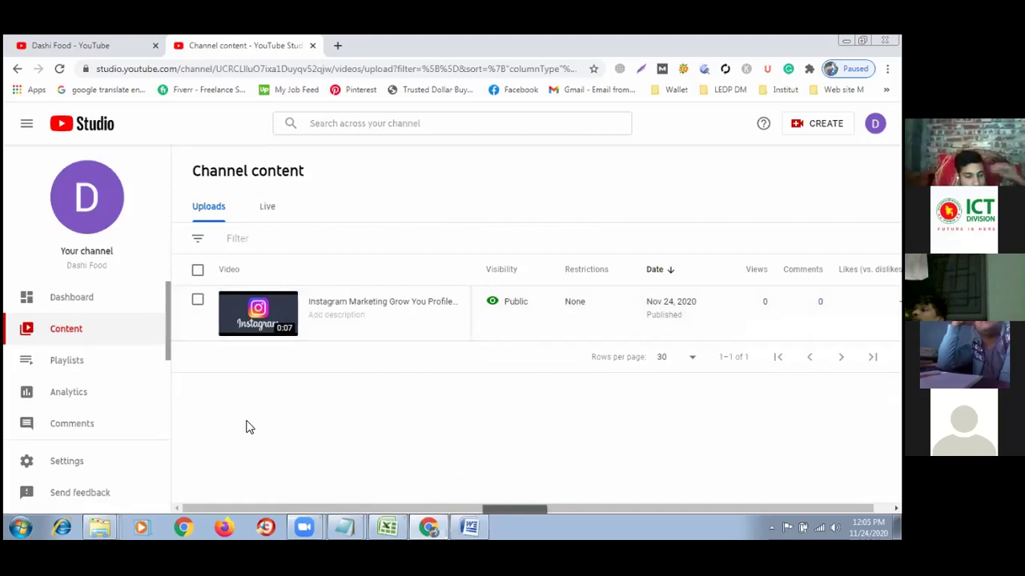
- Refresh the channel playlists, check the Home Made Food playlist in its own tab, then start a blank tab
{"action": "left_click", "coordinate": [102, 46]}
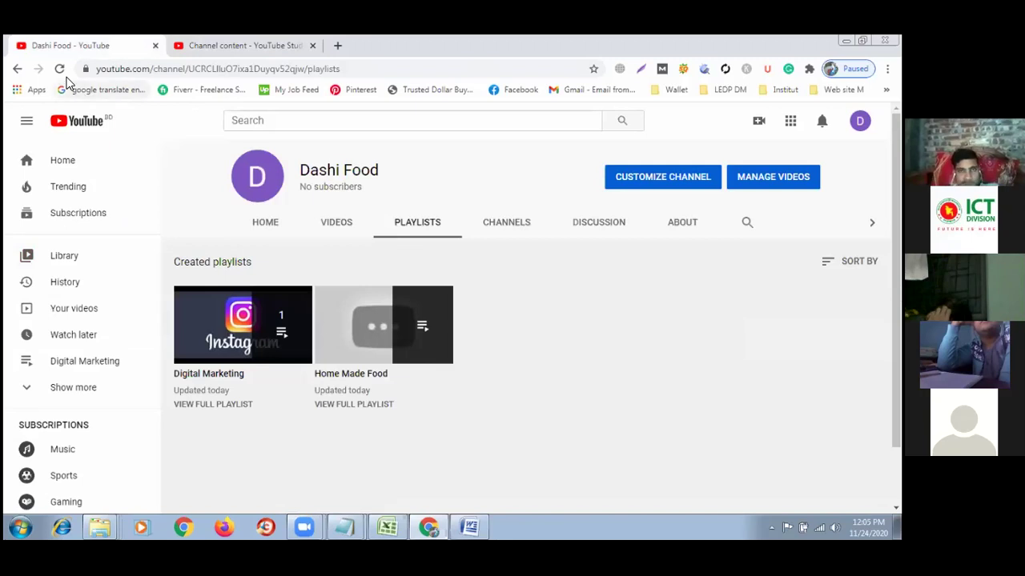
{"action": "left_click", "coordinate": [58, 69]}
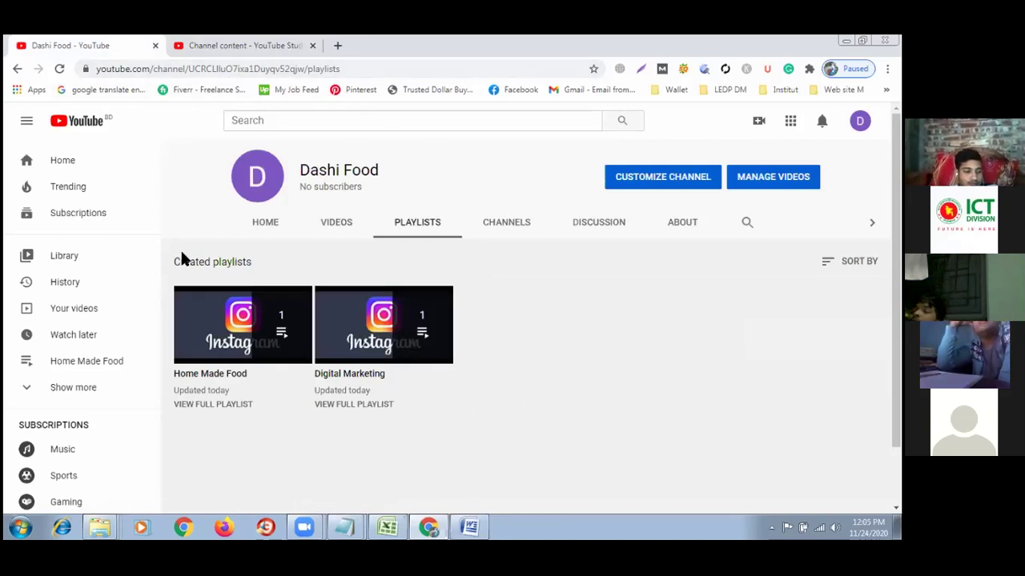
{"action": "middle_click", "coordinate": [207, 406]}
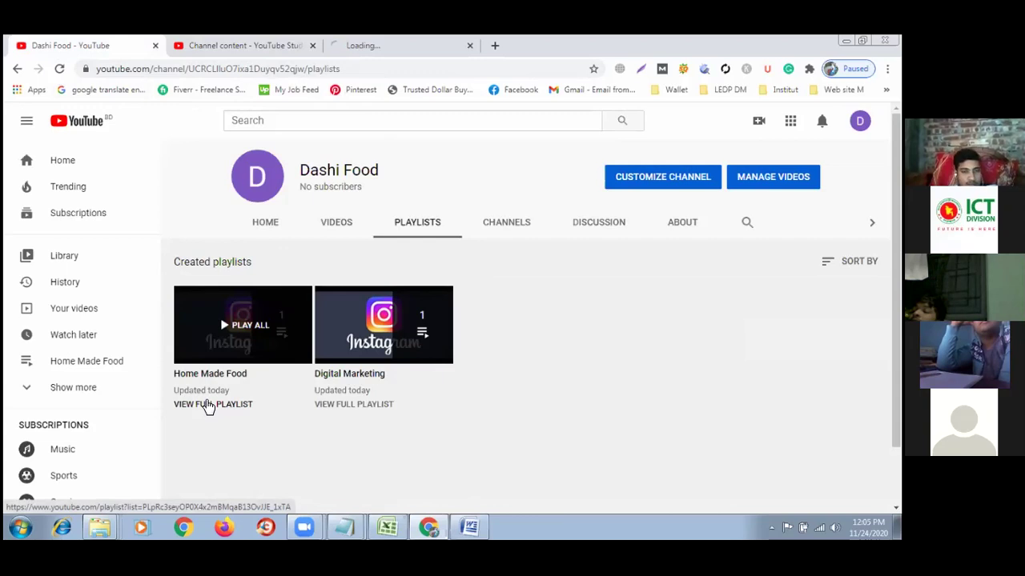
{"action": "left_click", "coordinate": [405, 48]}
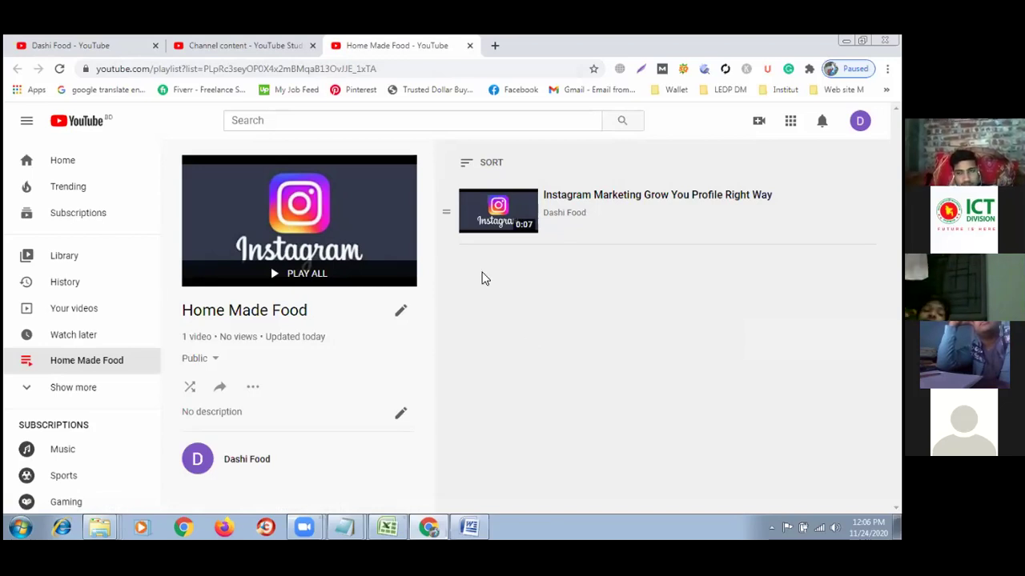
{"action": "left_click", "coordinate": [495, 48]}
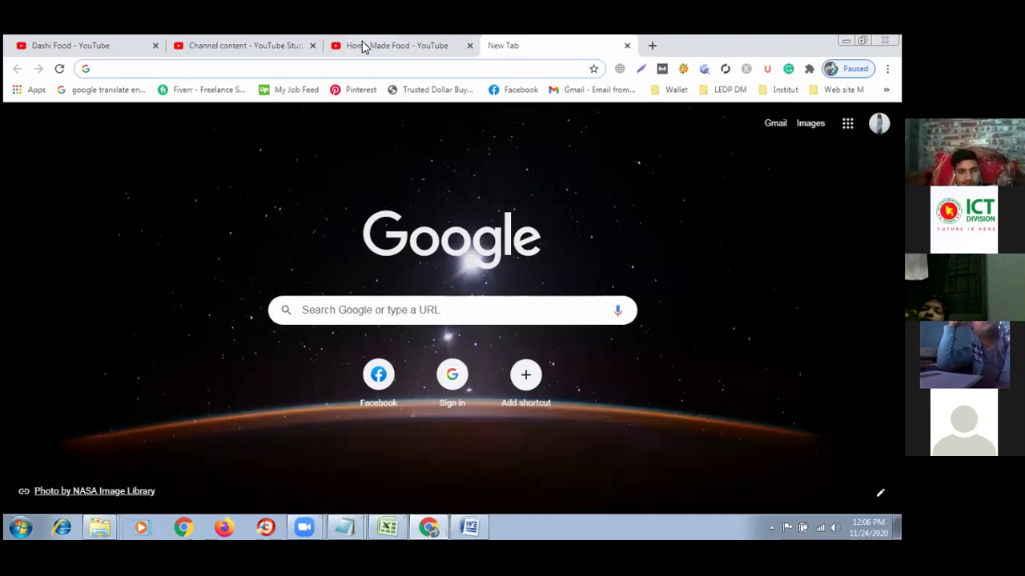
- Open the Instagram Marketing video's details from the channel's uploaded videos and dismiss the menu tip
{"action": "left_click", "coordinate": [240, 46]}
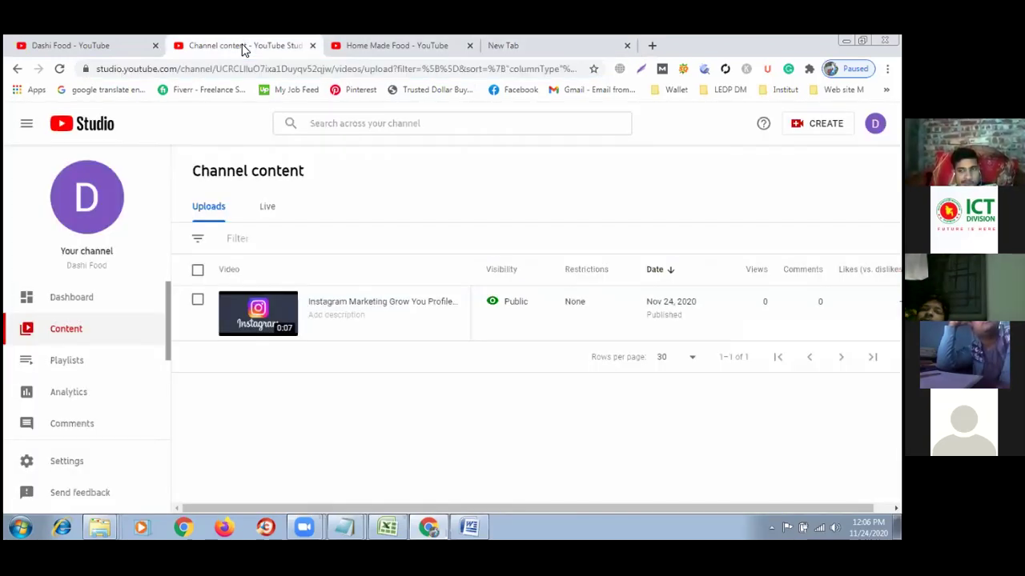
{"action": "mouse_move", "coordinate": [311, 336]}
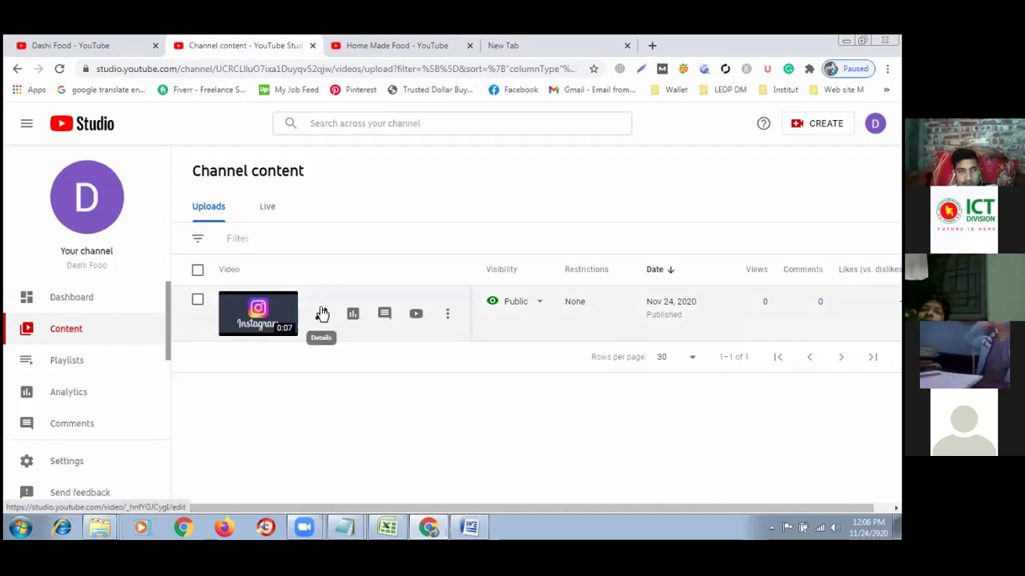
{"action": "left_click", "coordinate": [319, 314]}
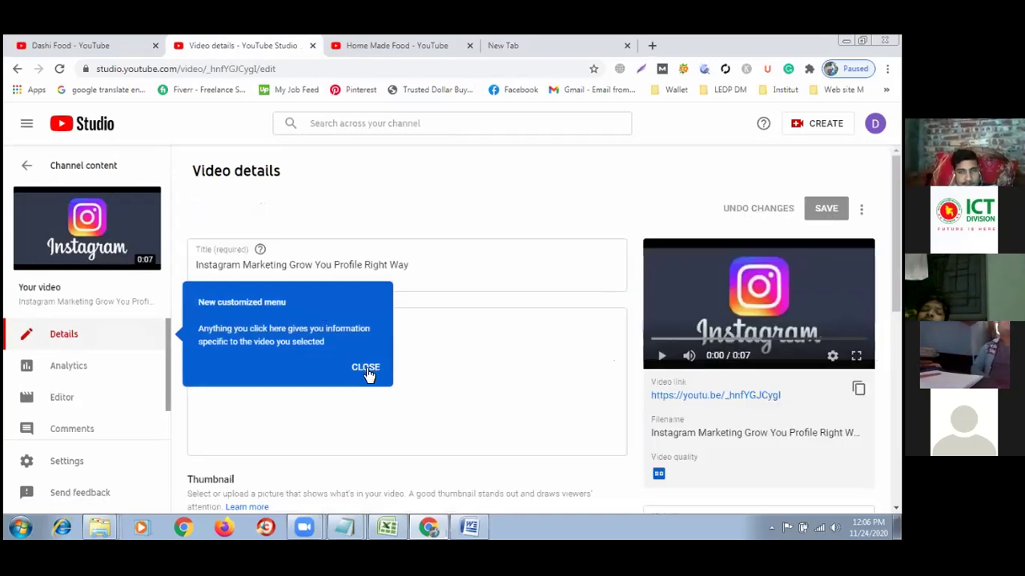
{"action": "left_click", "coordinate": [366, 372]}
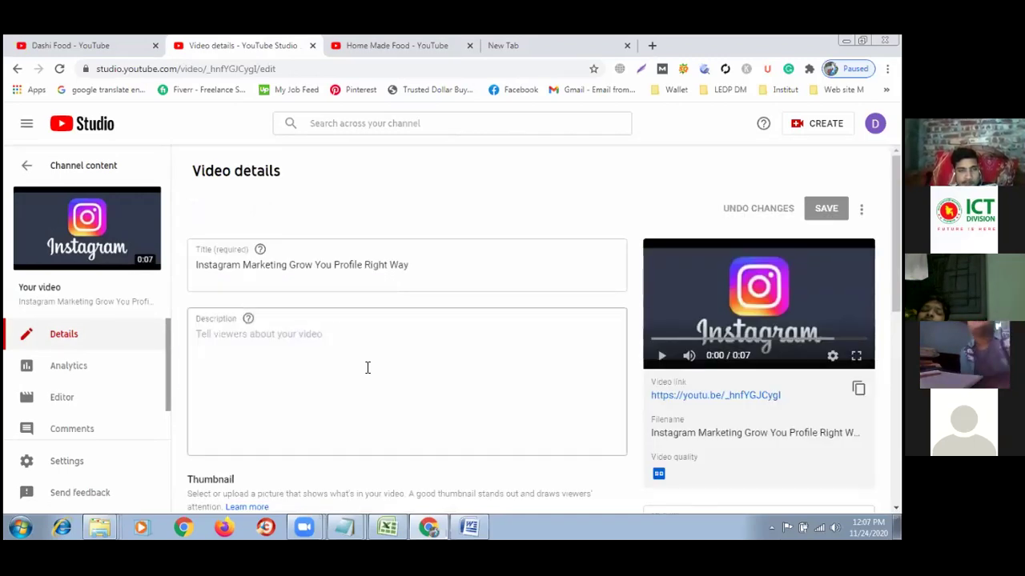
- Reveal the advanced settings and review the licence options, keeping Standard YouTube License
{"action": "scroll", "coordinate": [365, 369], "scroll_direction": "down", "scroll_amount": 5}
{"action": "scroll", "coordinate": [366, 372], "scroll_direction": "down", "scroll_amount": 1}
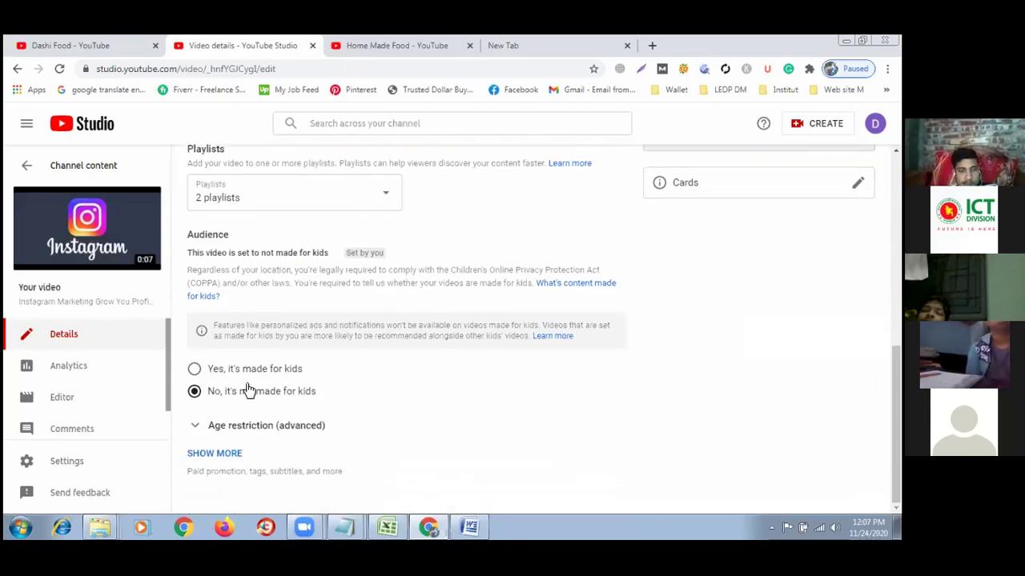
{"action": "left_click", "coordinate": [220, 456]}
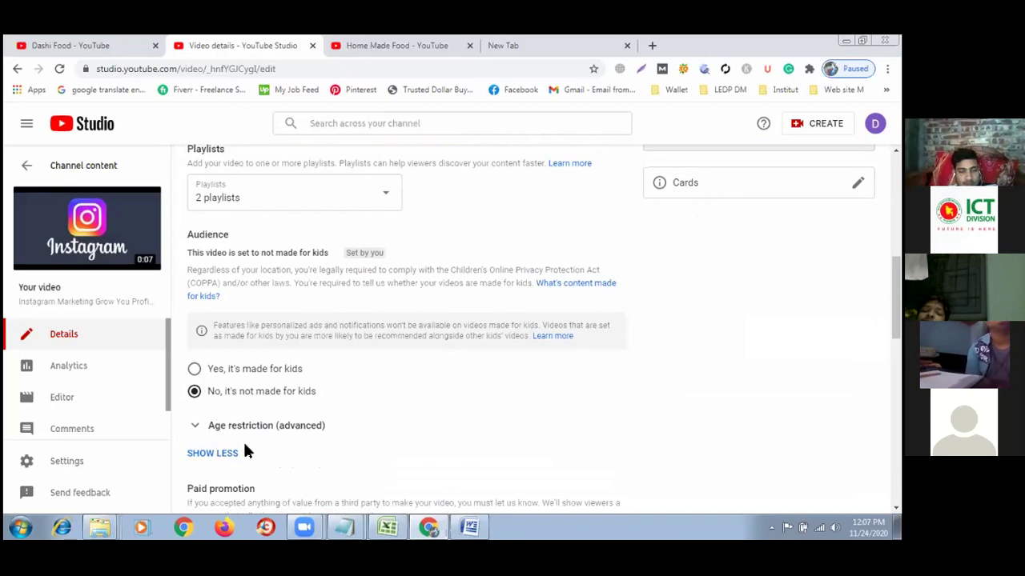
{"action": "scroll", "coordinate": [391, 407], "scroll_direction": "down", "scroll_amount": 3}
{"action": "scroll", "coordinate": [396, 408], "scroll_direction": "down", "scroll_amount": 5}
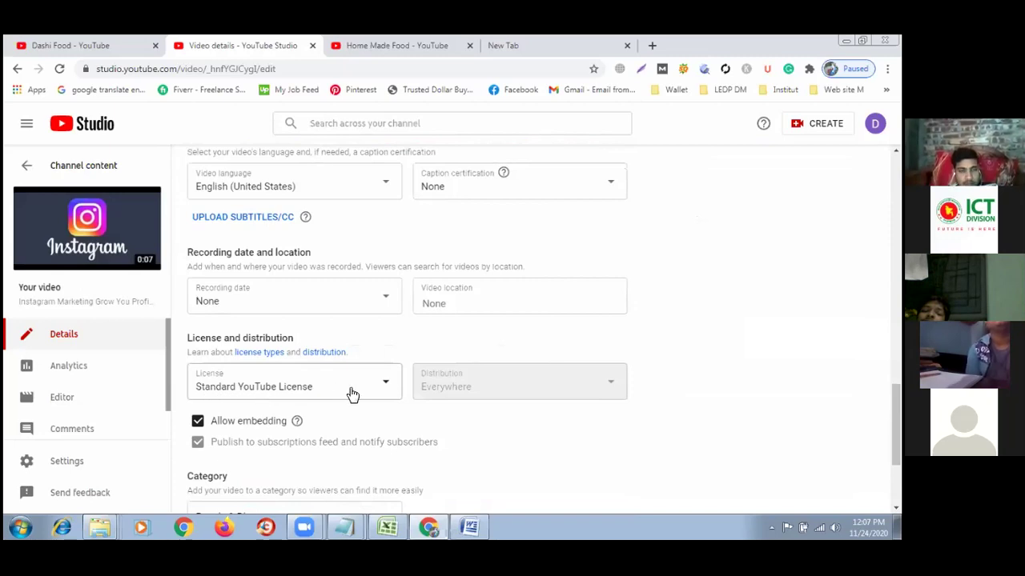
{"action": "left_click", "coordinate": [388, 385]}
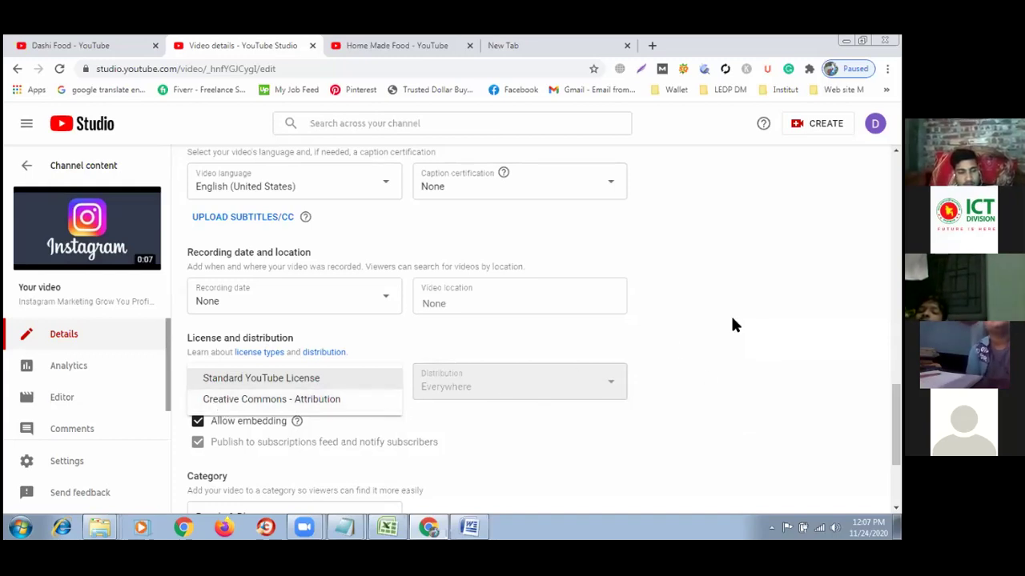
{"action": "left_click", "coordinate": [765, 304]}
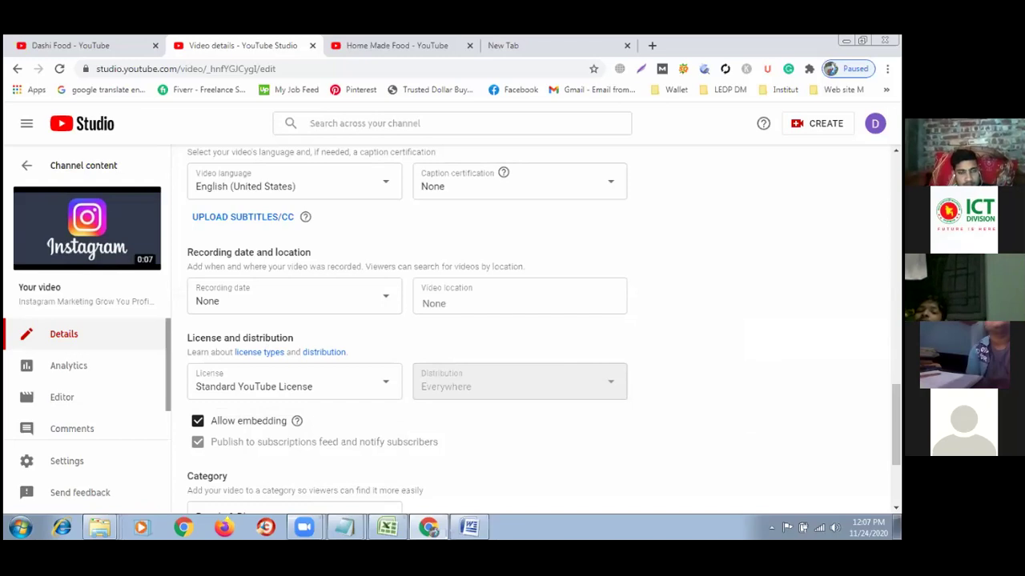
{"action": "scroll", "coordinate": [762, 366], "scroll_direction": "up", "scroll_amount": 10}
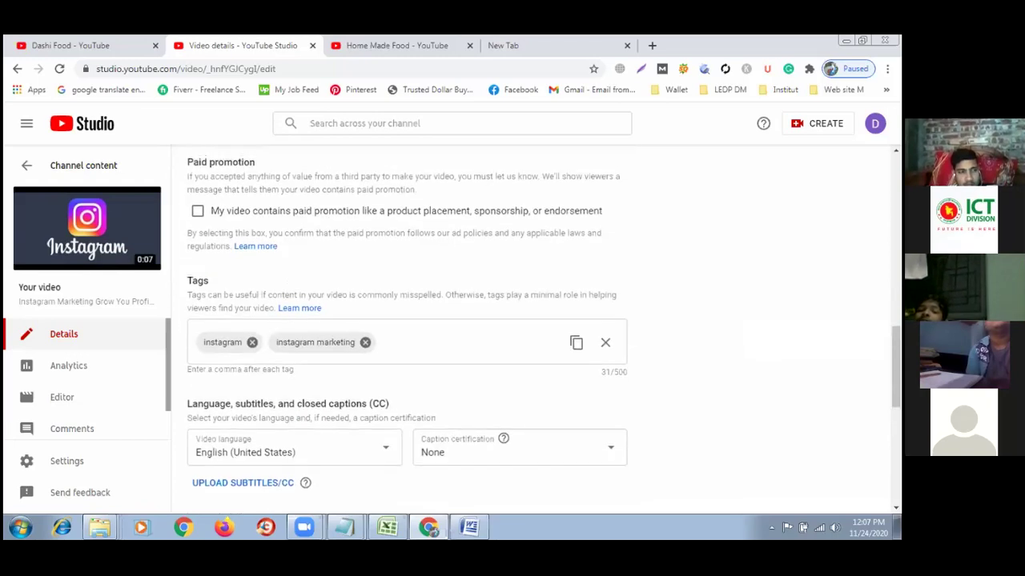
{"action": "scroll", "coordinate": [763, 366], "scroll_direction": "up", "scroll_amount": 8}
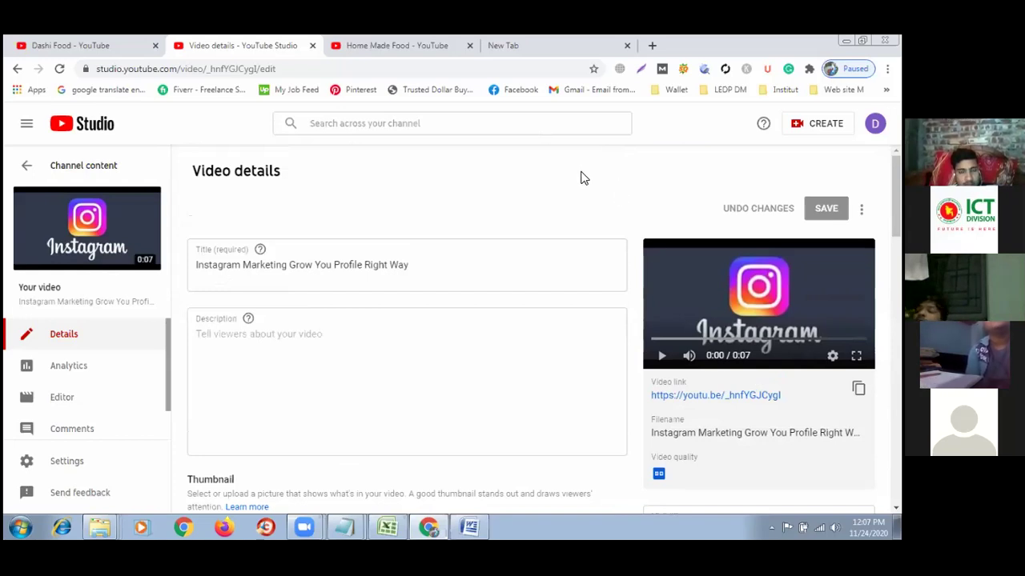
- Return to the channel content list, then load youtube.com in the empty new tab
{"action": "left_click", "coordinate": [25, 169]}
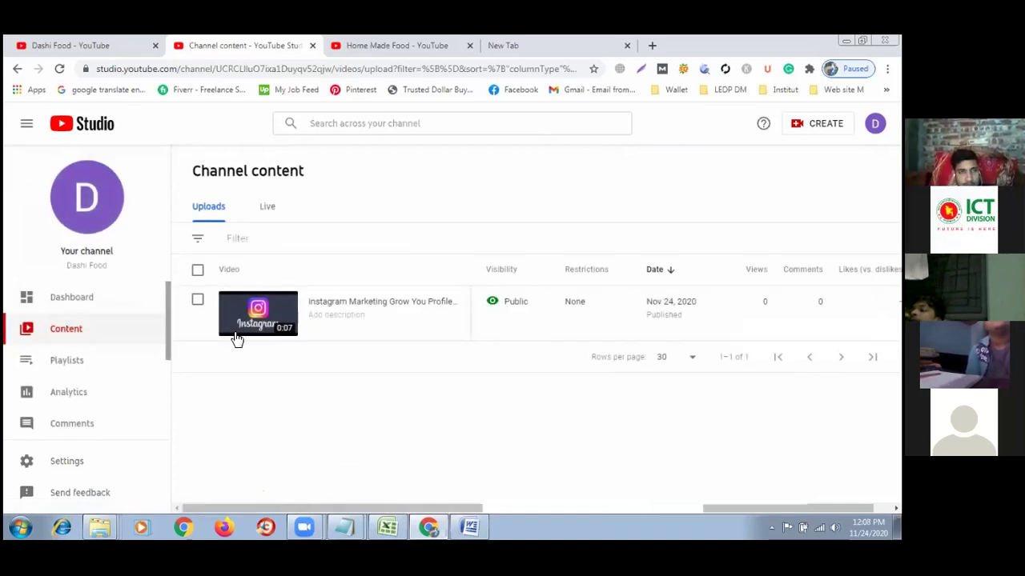
{"action": "left_click", "coordinate": [534, 46]}
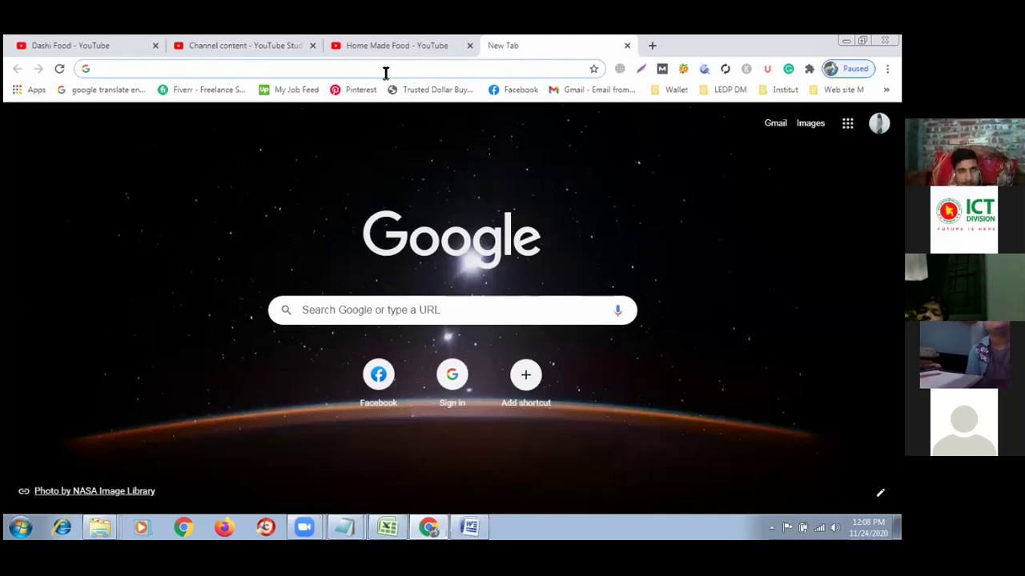
{"action": "type", "text": "youtu"}
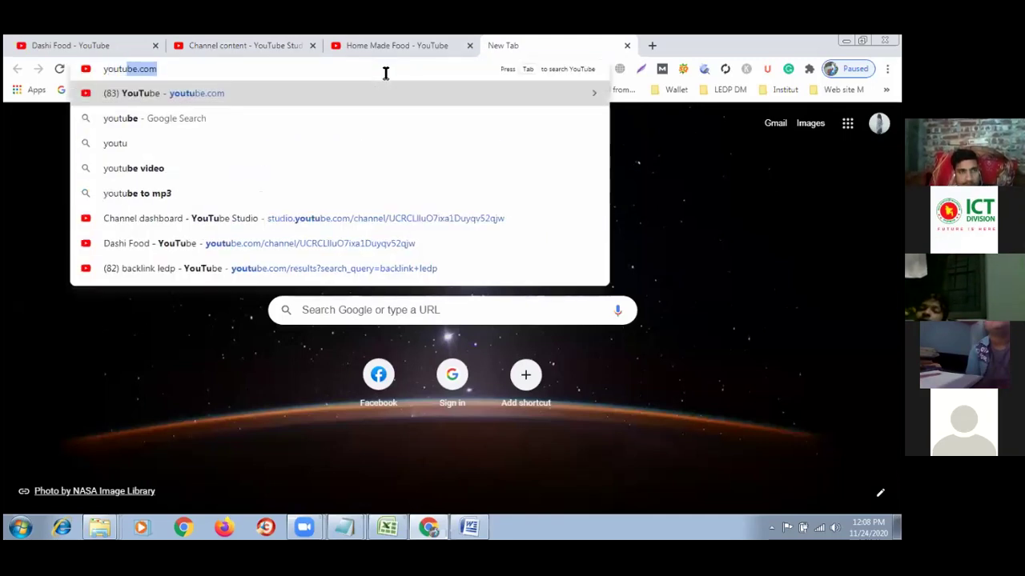
{"action": "type", "text": "be.com"}
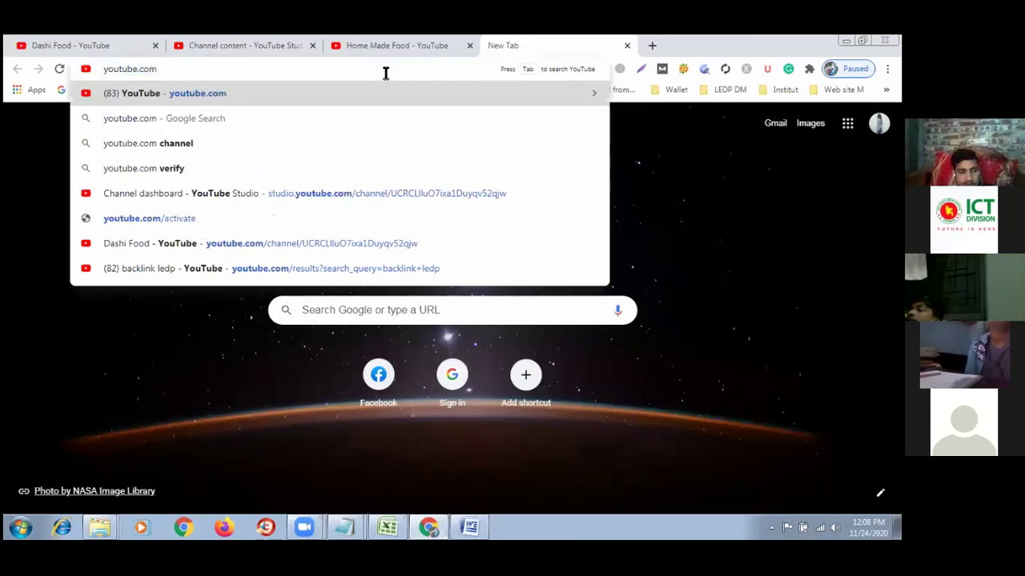
{"action": "key", "text": "Return"}
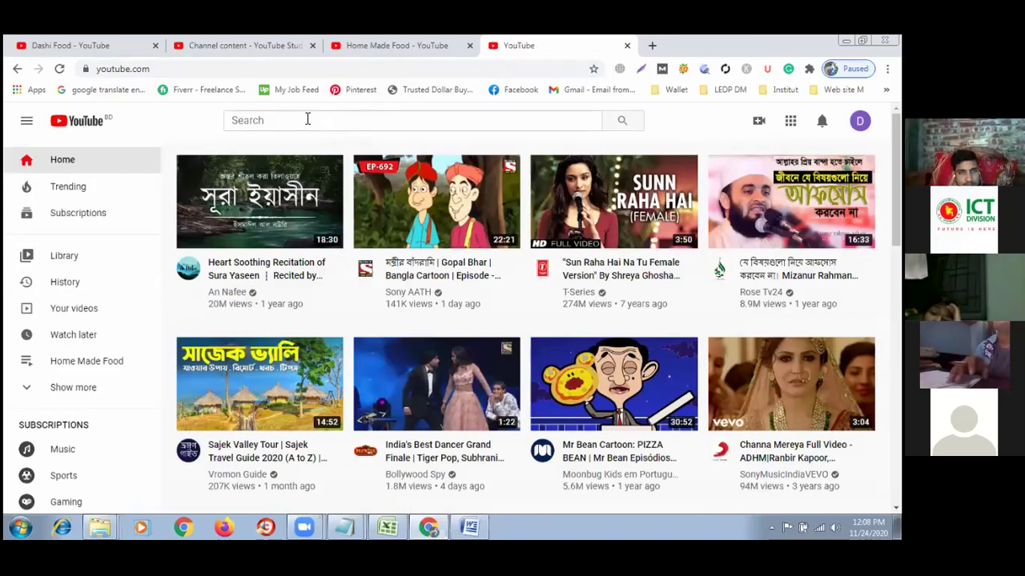
- Search YouTube for 'funny videos', dismiss the Ubersuggest tip, and show the search filter options
{"action": "left_click", "coordinate": [305, 121]}
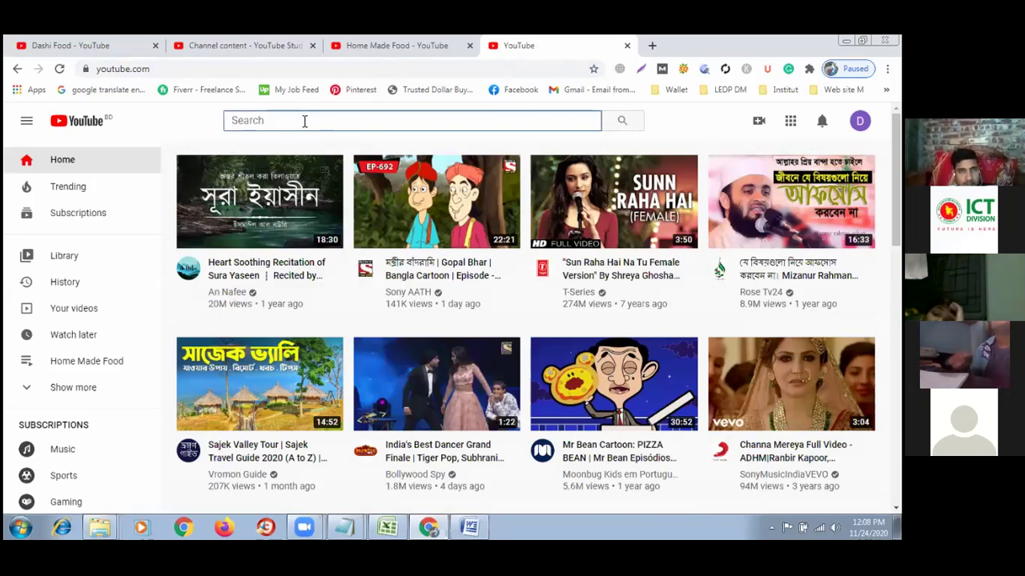
{"action": "type", "text": "fun"}
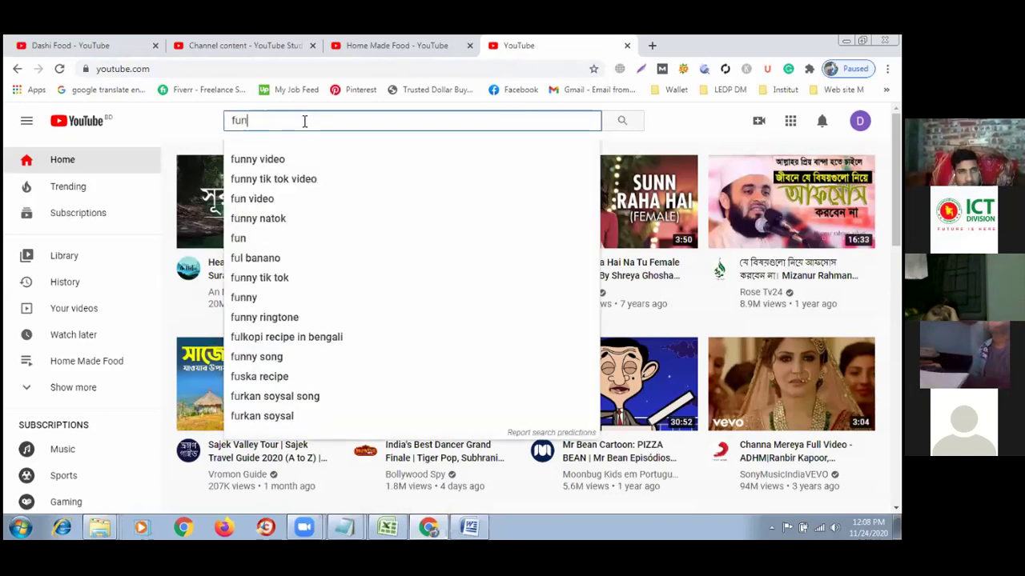
{"action": "type", "text": "ny videos"}
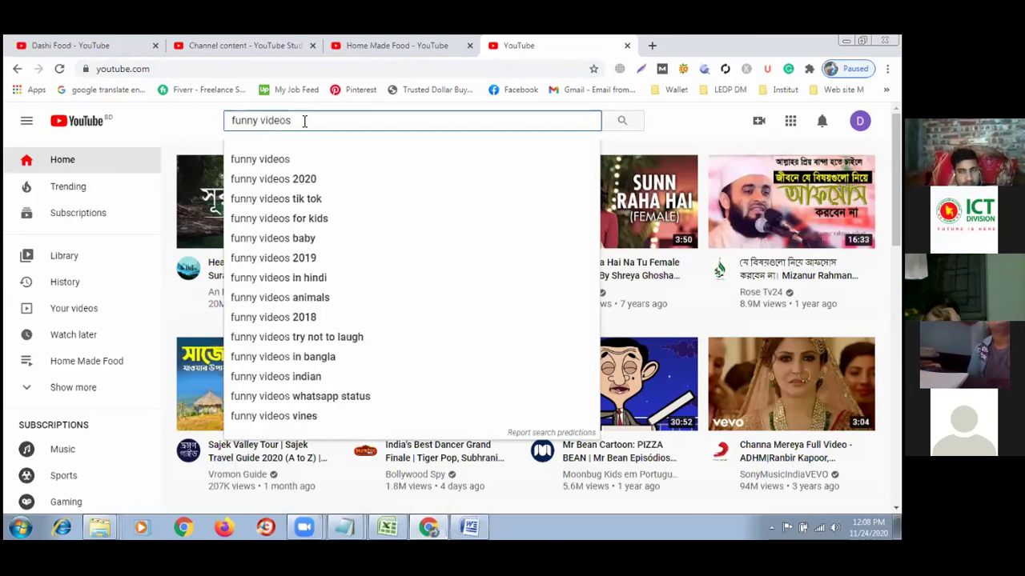
{"action": "key", "text": "Return"}
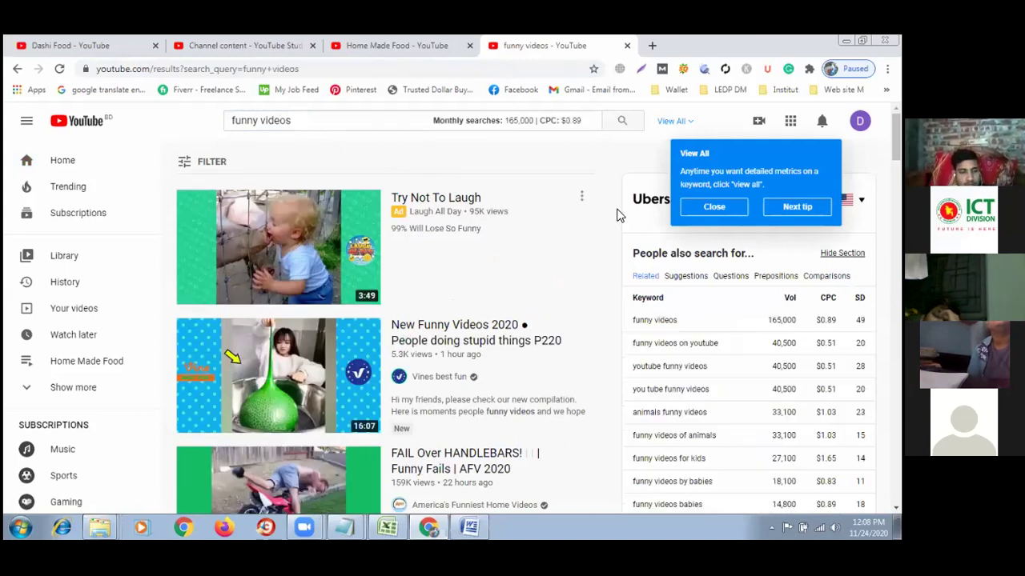
{"action": "left_click", "coordinate": [716, 206]}
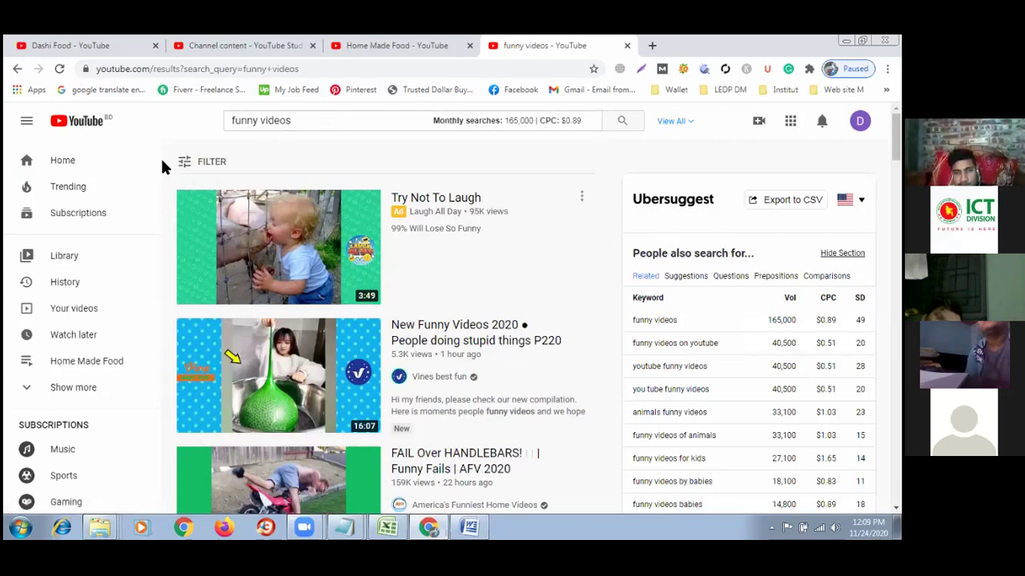
{"action": "left_click", "coordinate": [186, 166]}
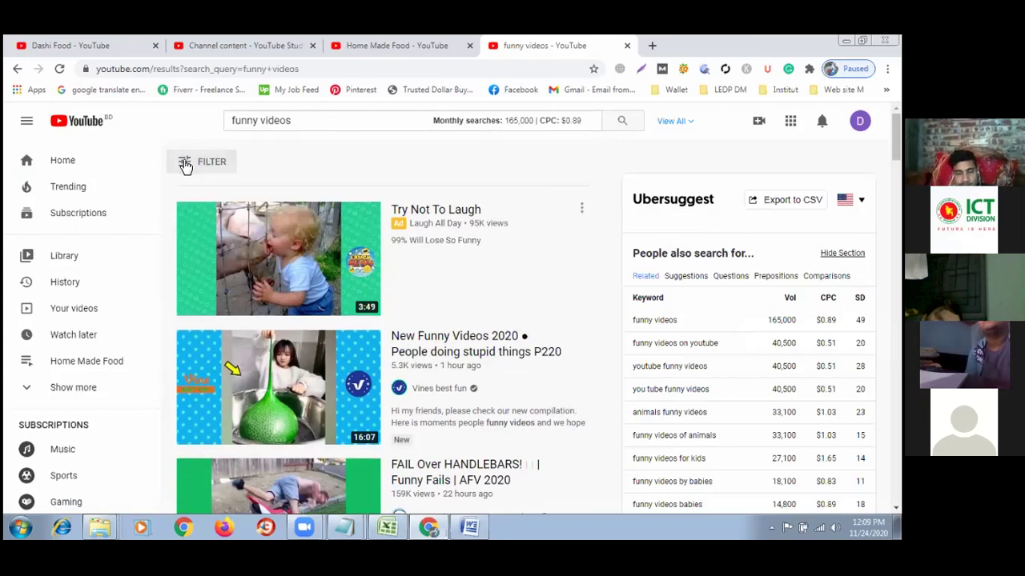